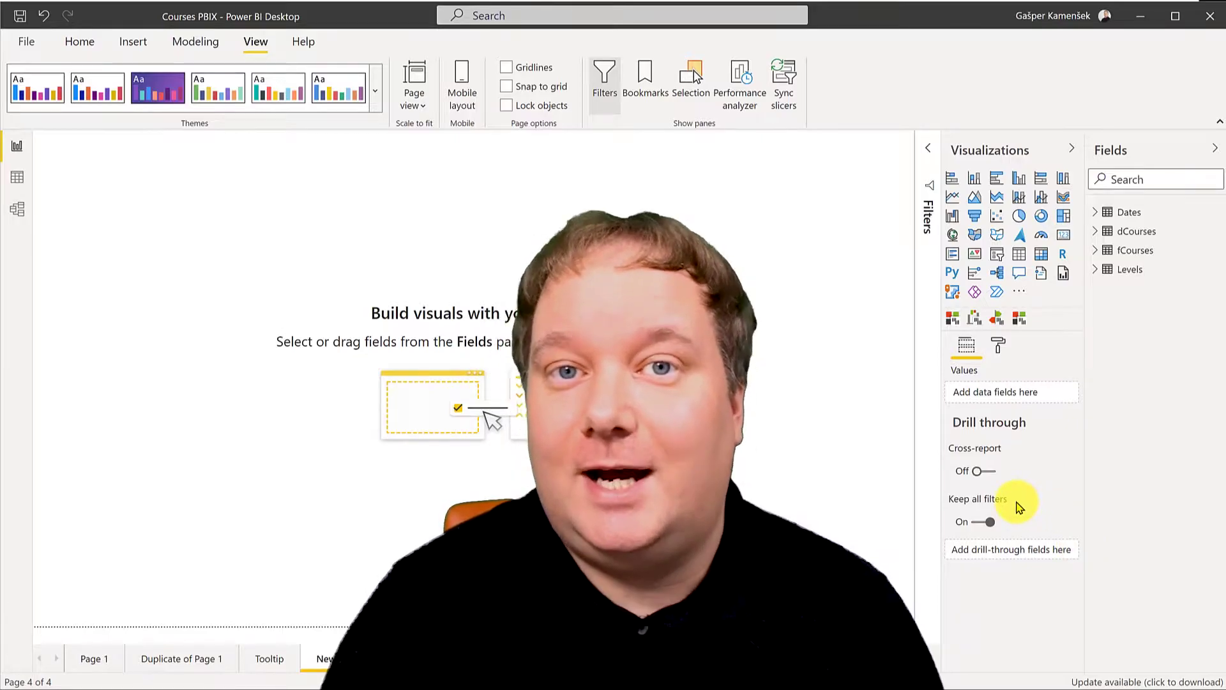
{"action": "mouse_move", "coordinate": [1019, 507]}
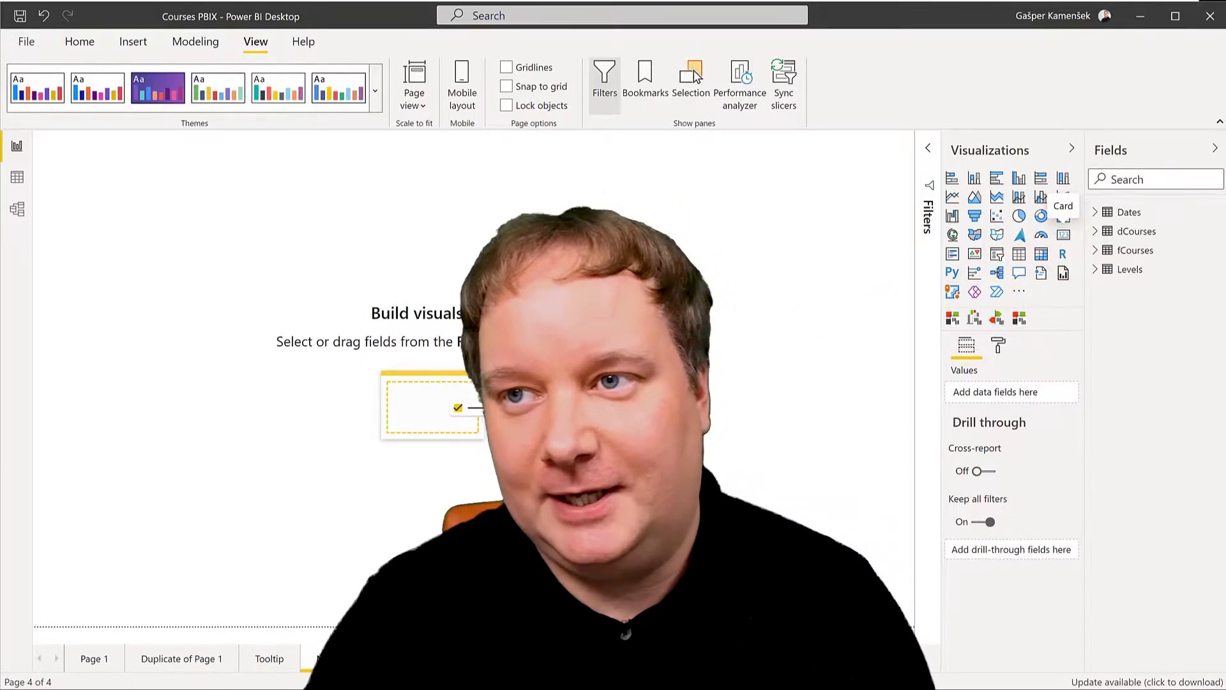
{"action": "left_click", "coordinate": [165, 246]}
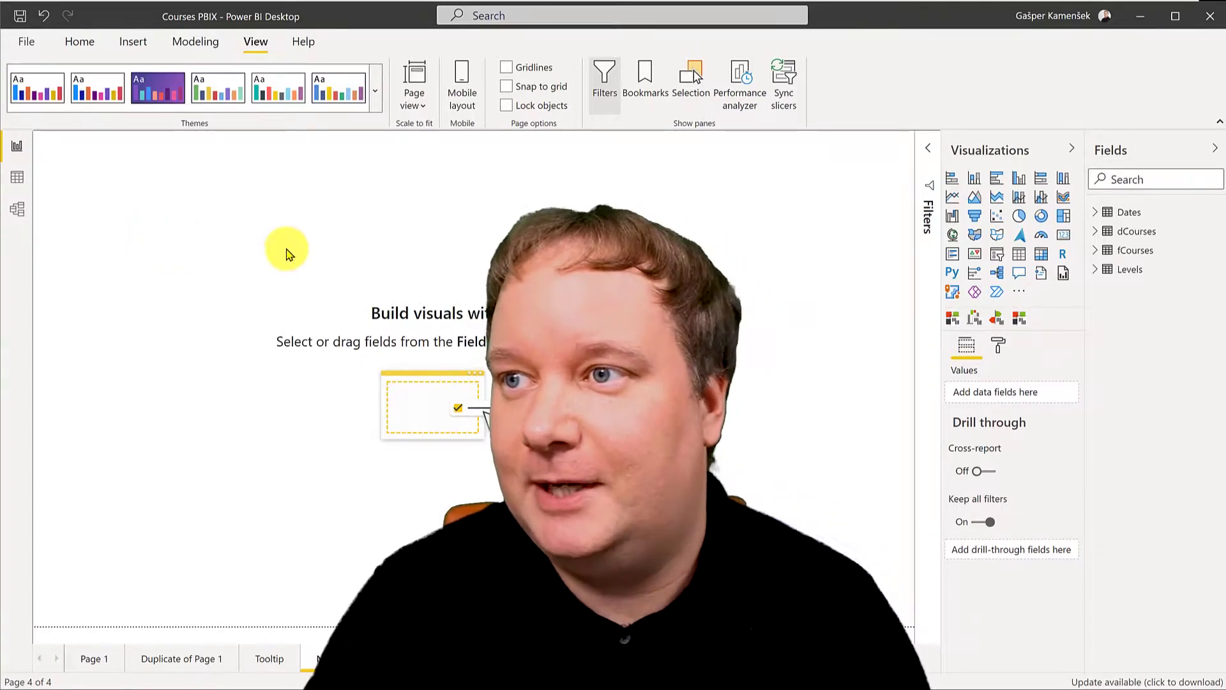
{"action": "left_click", "coordinate": [773, 199]}
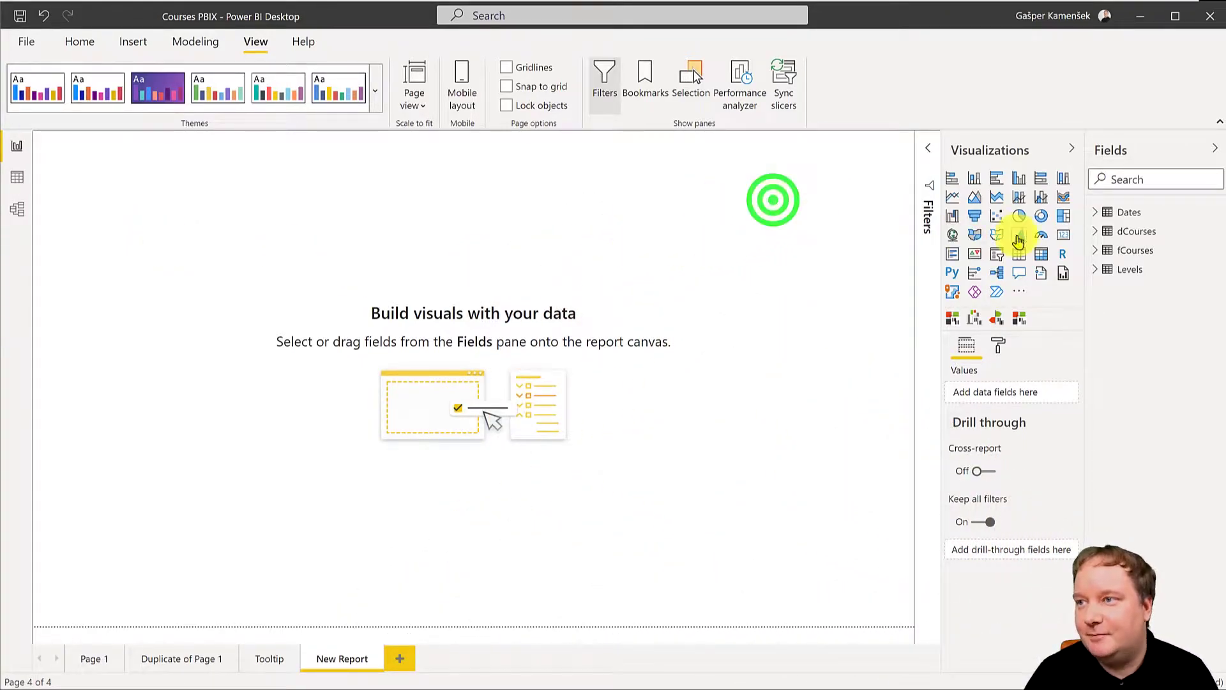
- Create a slicer from the Year field of the Dates table in the page's upper-right corner and display it as a dropdown
{"action": "left_click", "coordinate": [1098, 212]}
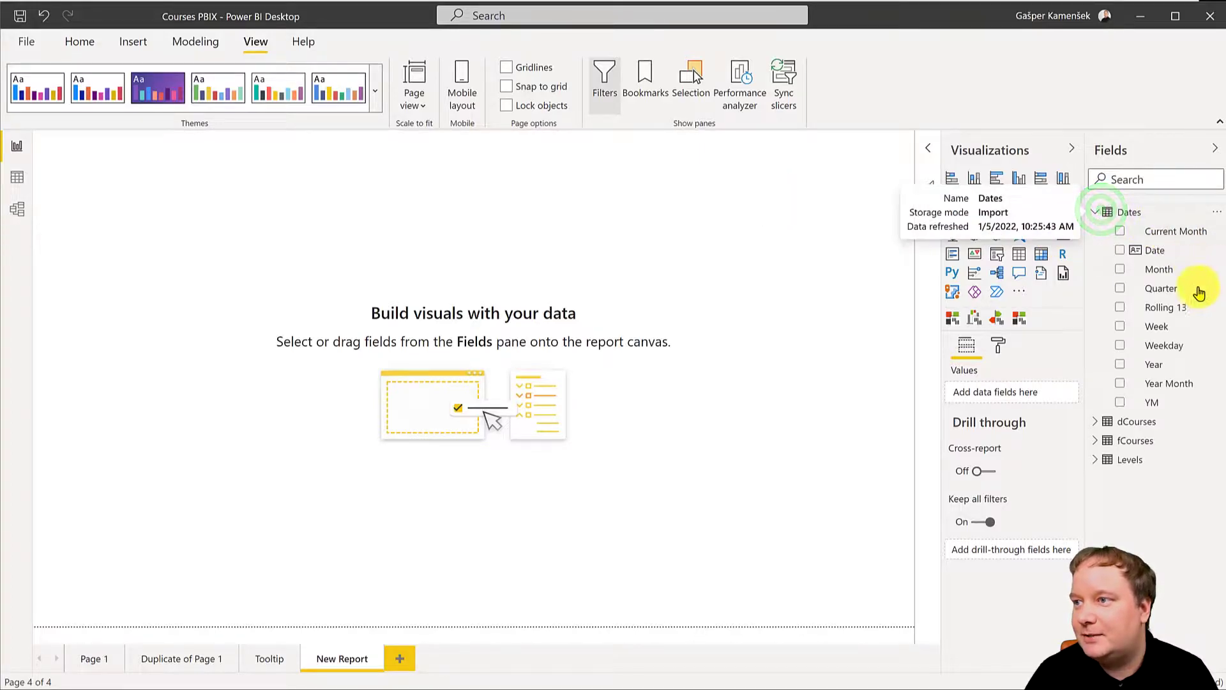
{"action": "left_click_drag", "start_coordinate": [1172, 362], "coordinate": [823, 211]}
{"action": "left_click", "coordinate": [997, 254]}
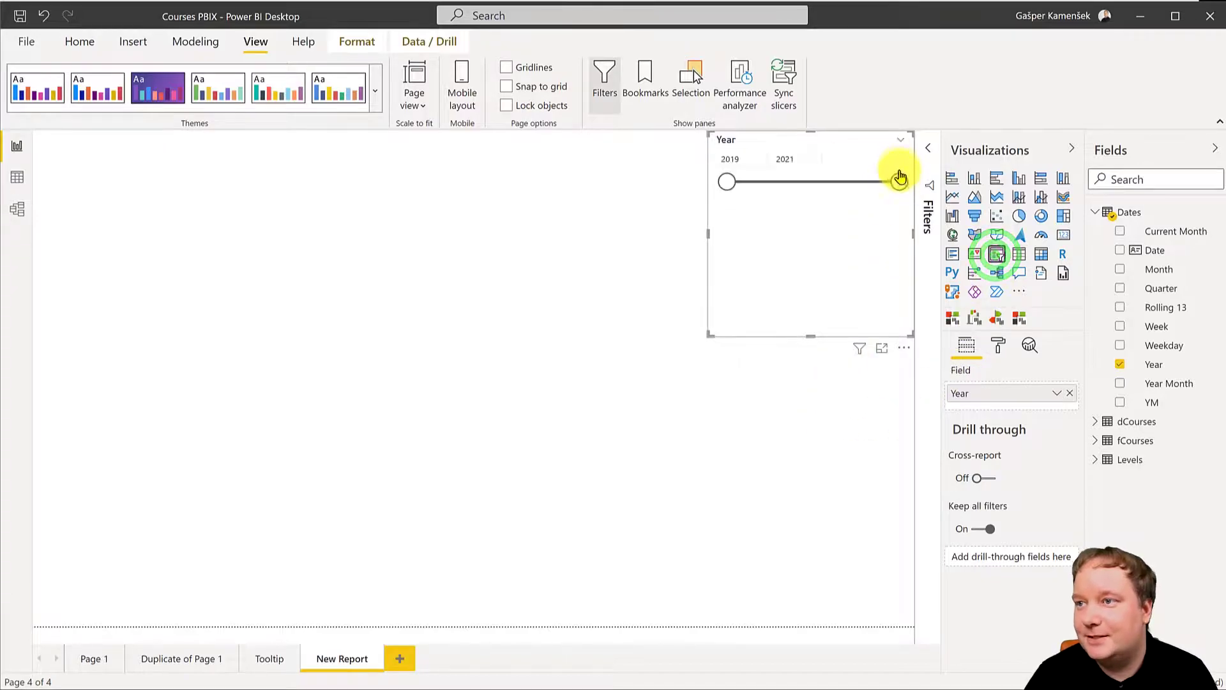
{"action": "left_click", "coordinate": [899, 140]}
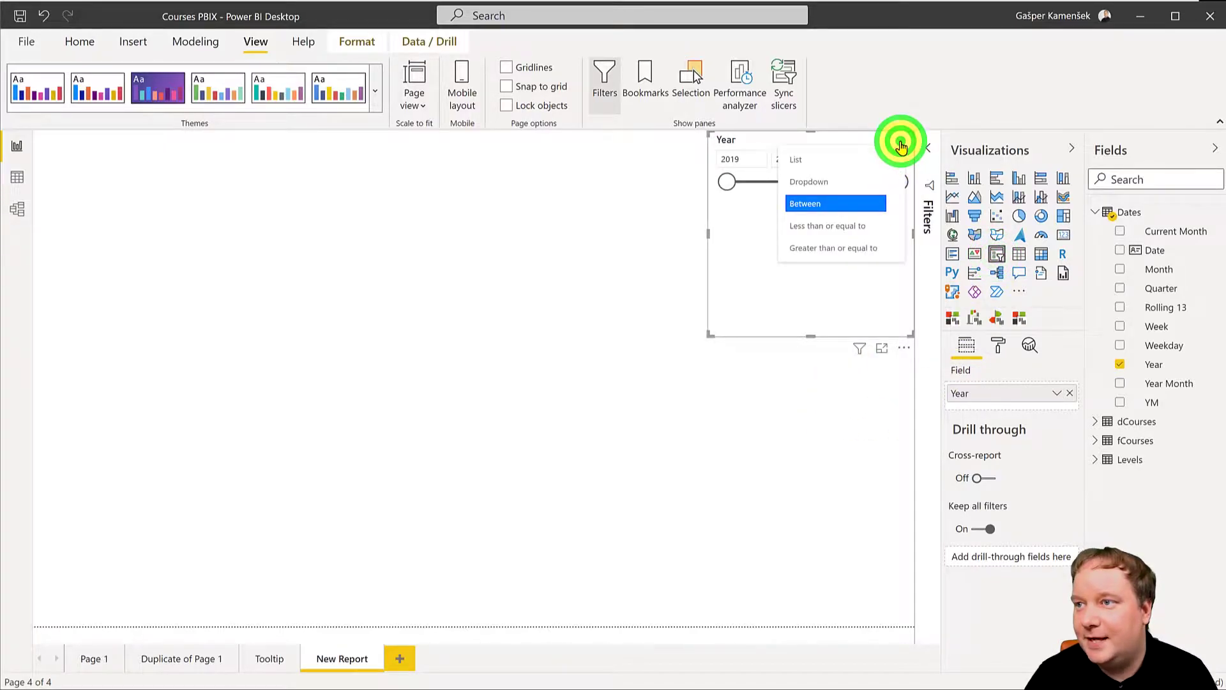
{"action": "left_click", "coordinate": [829, 181]}
- Filter the Year slicer to 2020 and shrink it in height and width to fit the page's upper-right corner
{"action": "left_click", "coordinate": [899, 162]}
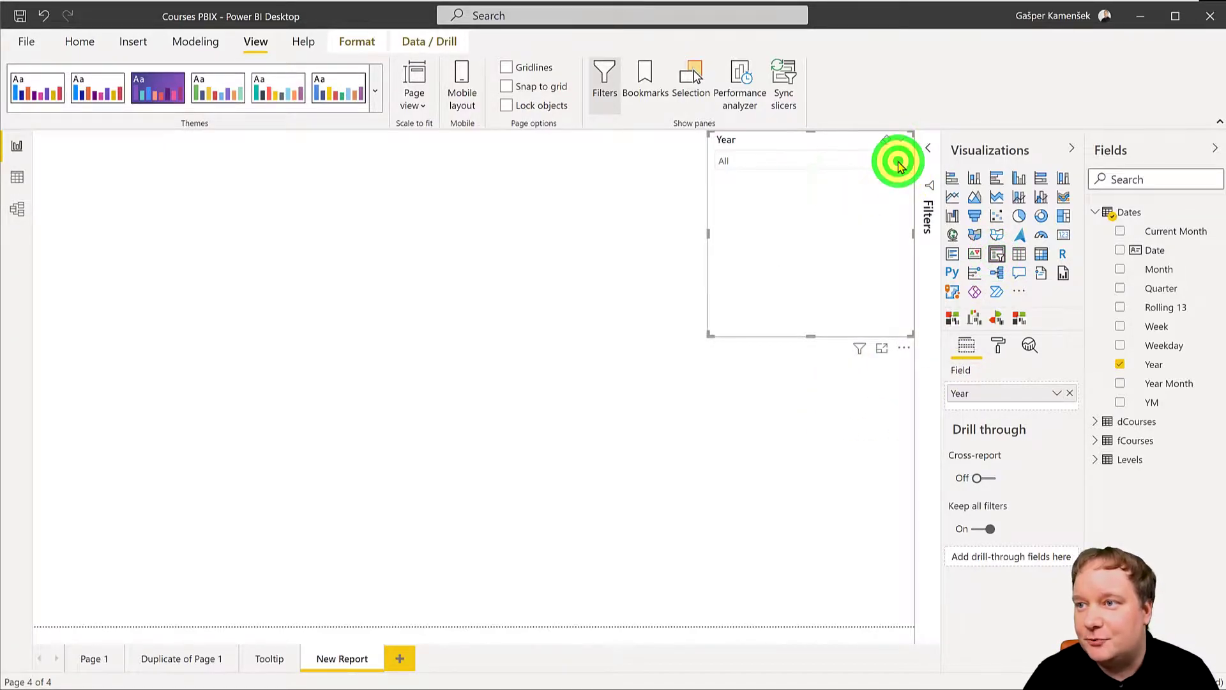
{"action": "left_click", "coordinate": [735, 192]}
{"action": "left_click", "coordinate": [810, 336]}
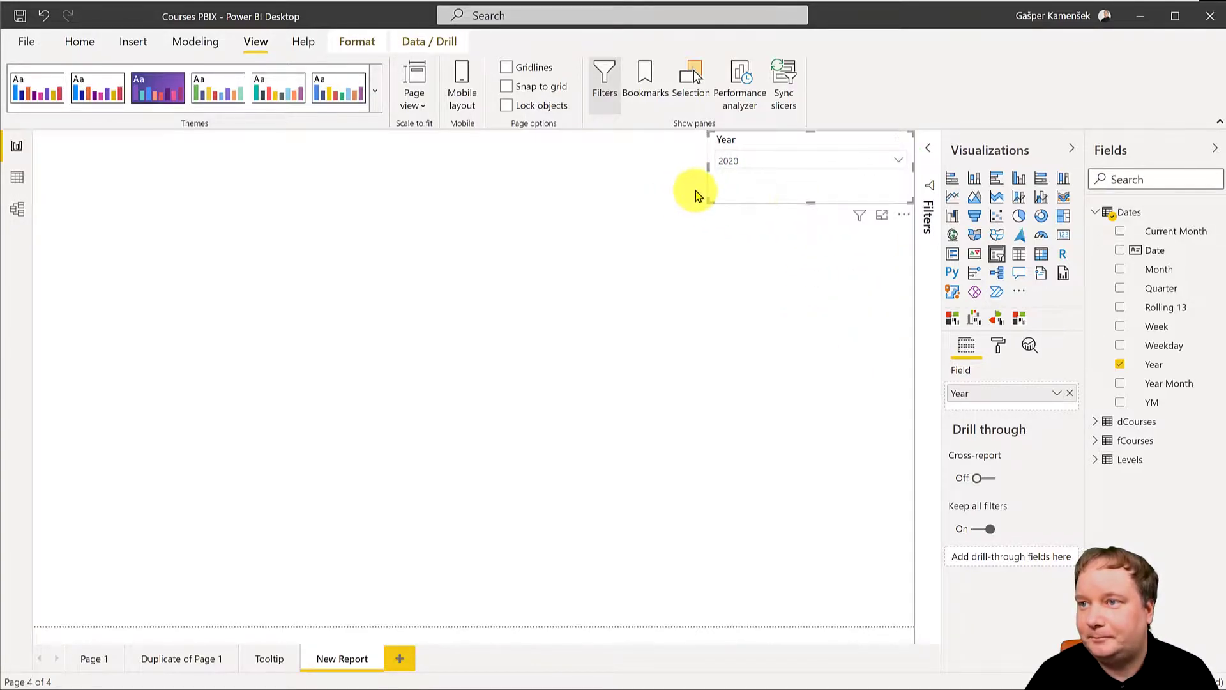
{"action": "left_click_drag", "start_coordinate": [708, 168], "coordinate": [742, 169]}
{"action": "left_click", "coordinate": [184, 236]}
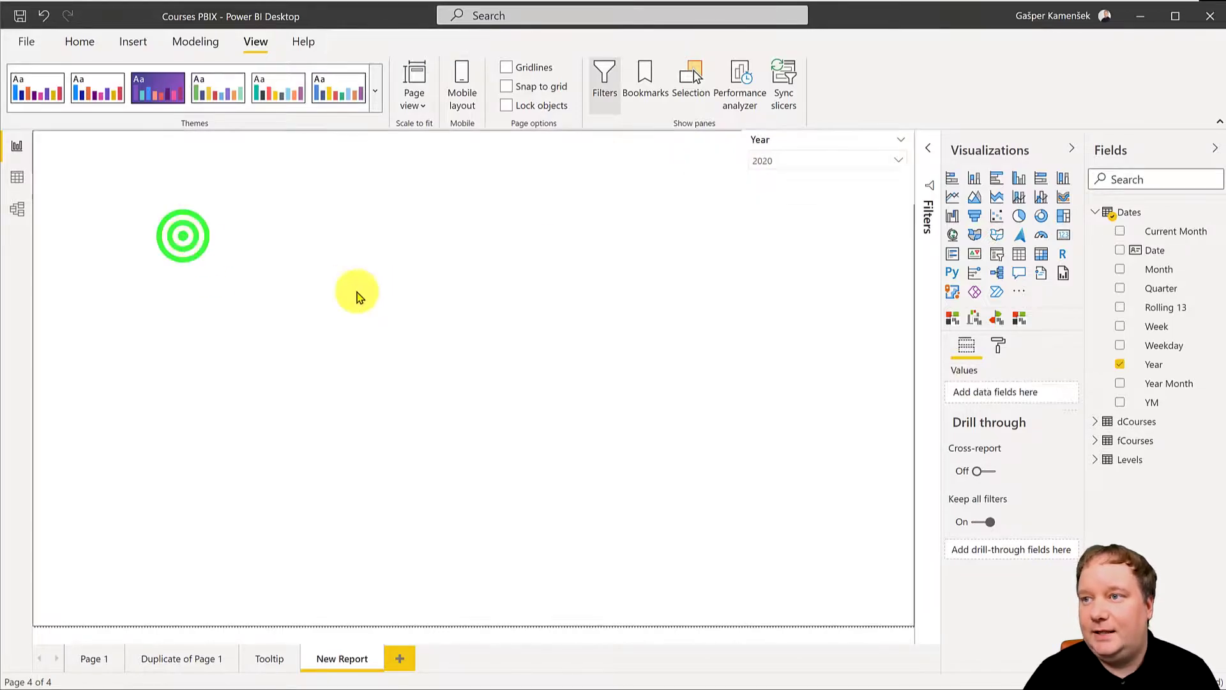
{"action": "left_click", "coordinate": [1063, 237]}
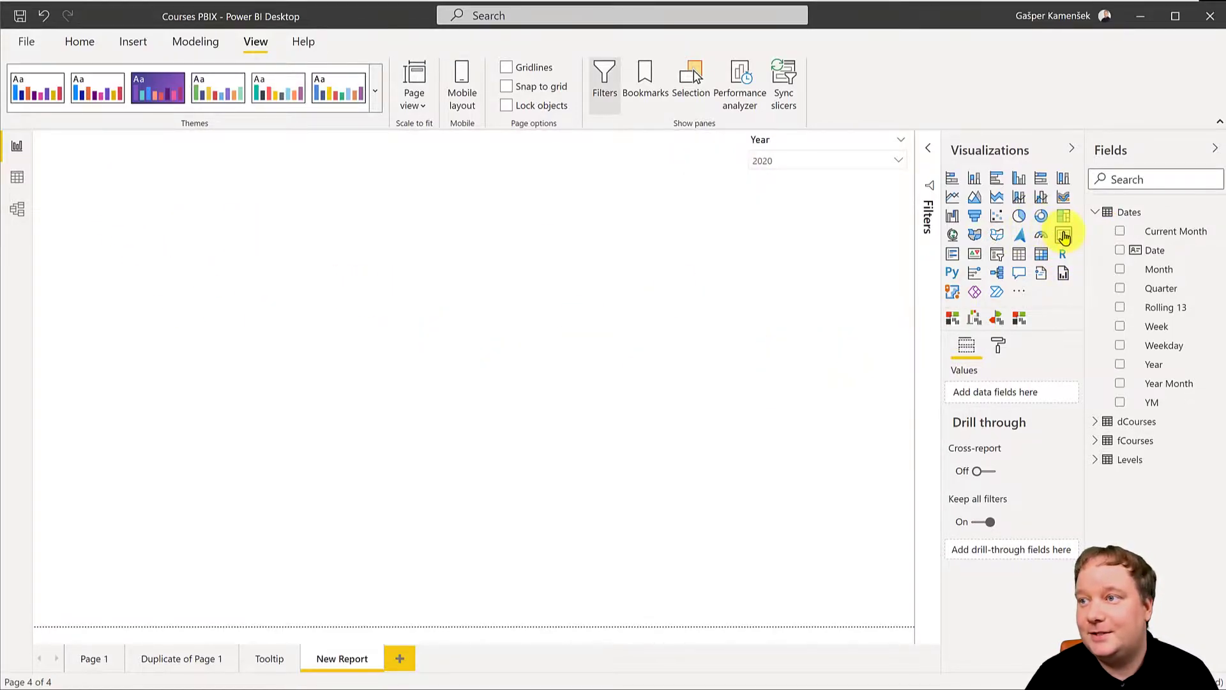
{"action": "left_click", "coordinate": [113, 183]}
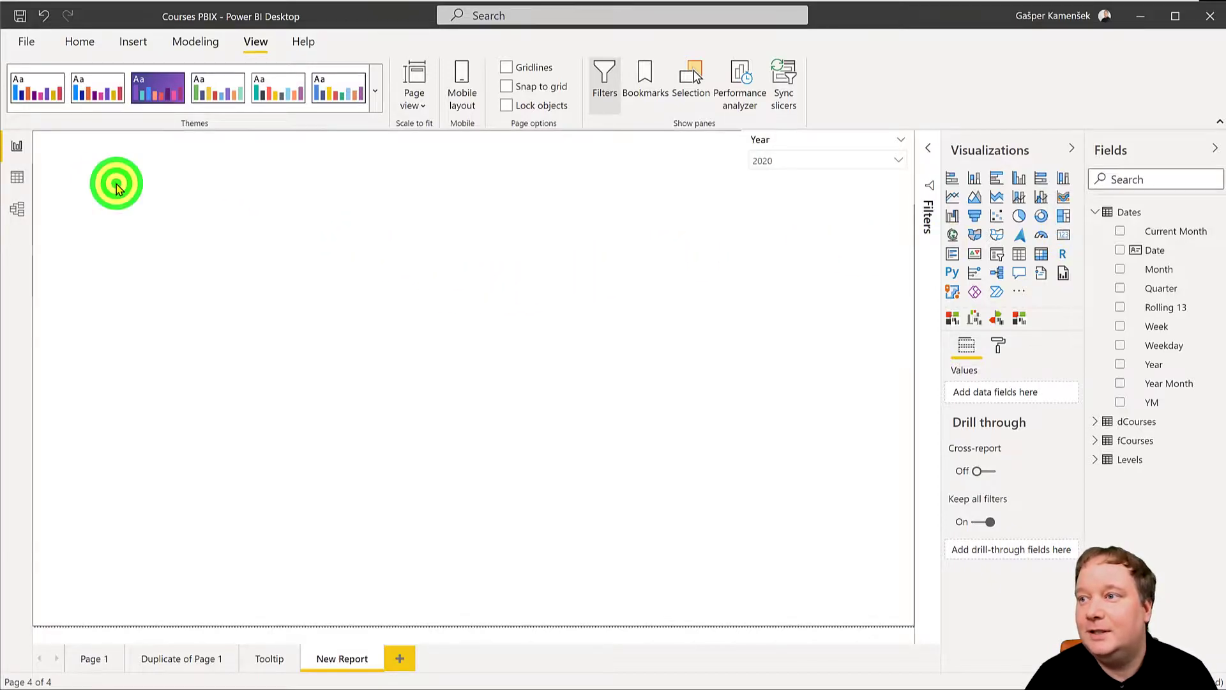
{"action": "left_click", "coordinate": [75, 281]}
{"action": "left_click", "coordinate": [112, 190]}
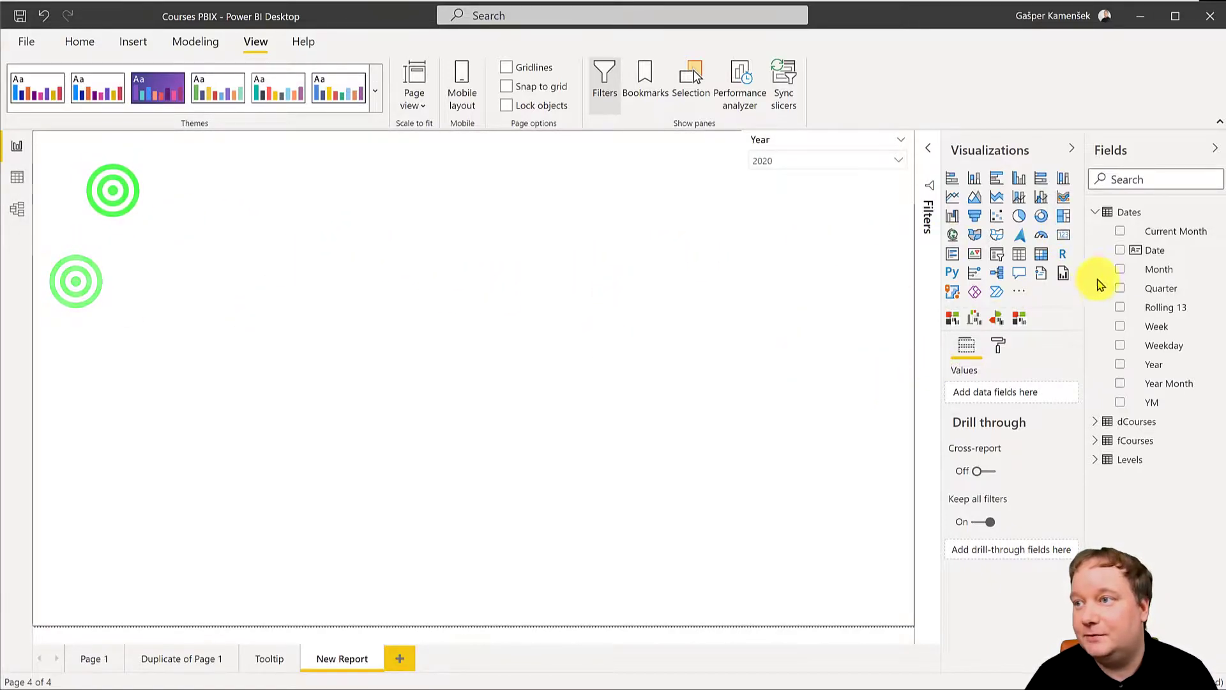
- Add a card showing Attendees from the fCourses table, move it to the page's upper-left corner and make it wider and shorter
{"action": "left_click", "coordinate": [1062, 236]}
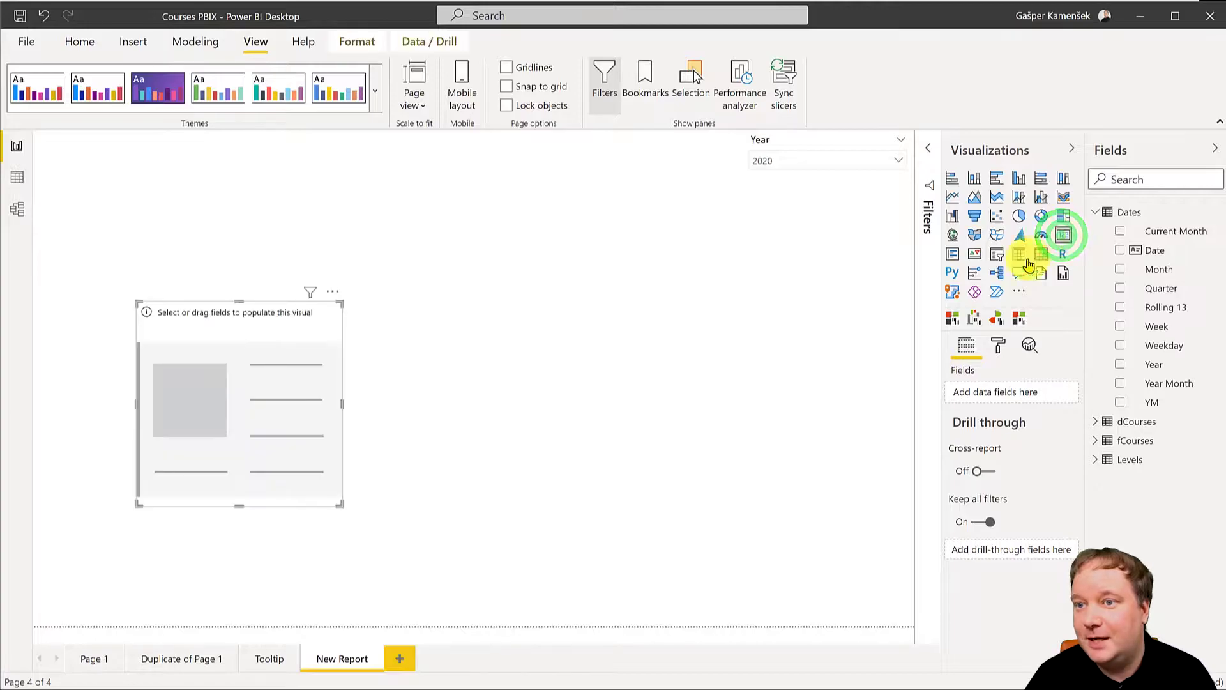
{"action": "left_click", "coordinate": [1094, 441]}
{"action": "left_click", "coordinate": [1121, 461]}
{"action": "left_click_drag", "start_coordinate": [337, 293], "coordinate": [243, 129]}
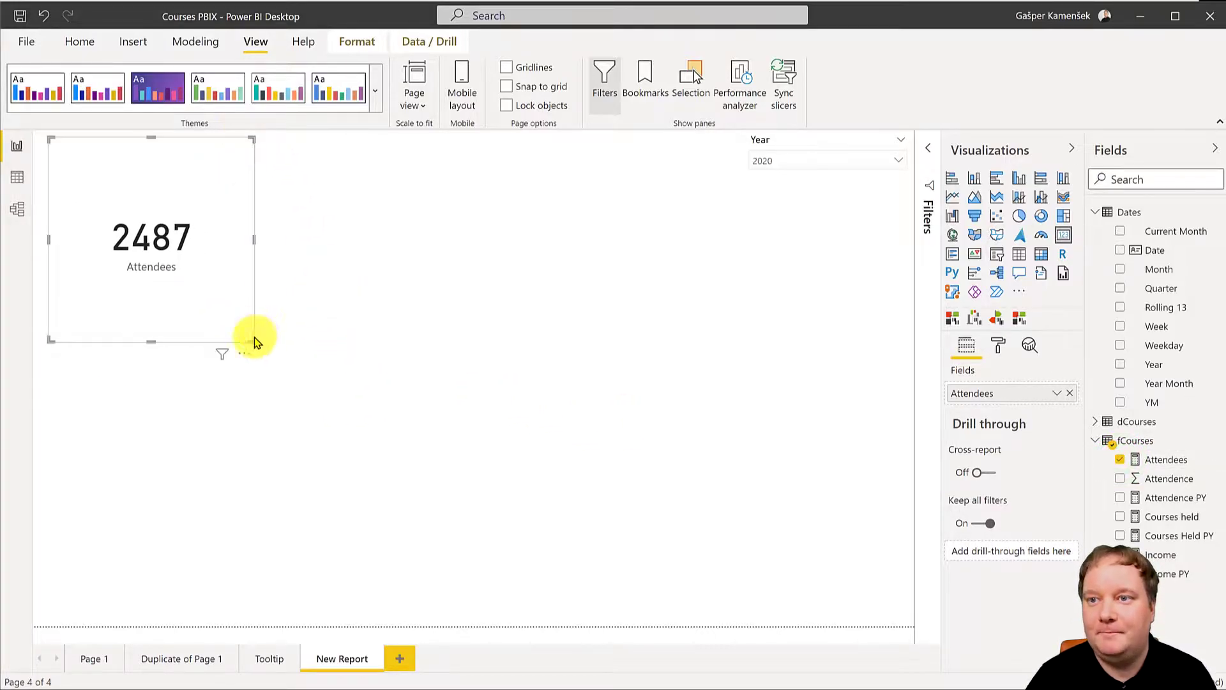
{"action": "left_click_drag", "start_coordinate": [254, 339], "coordinate": [277, 306]}
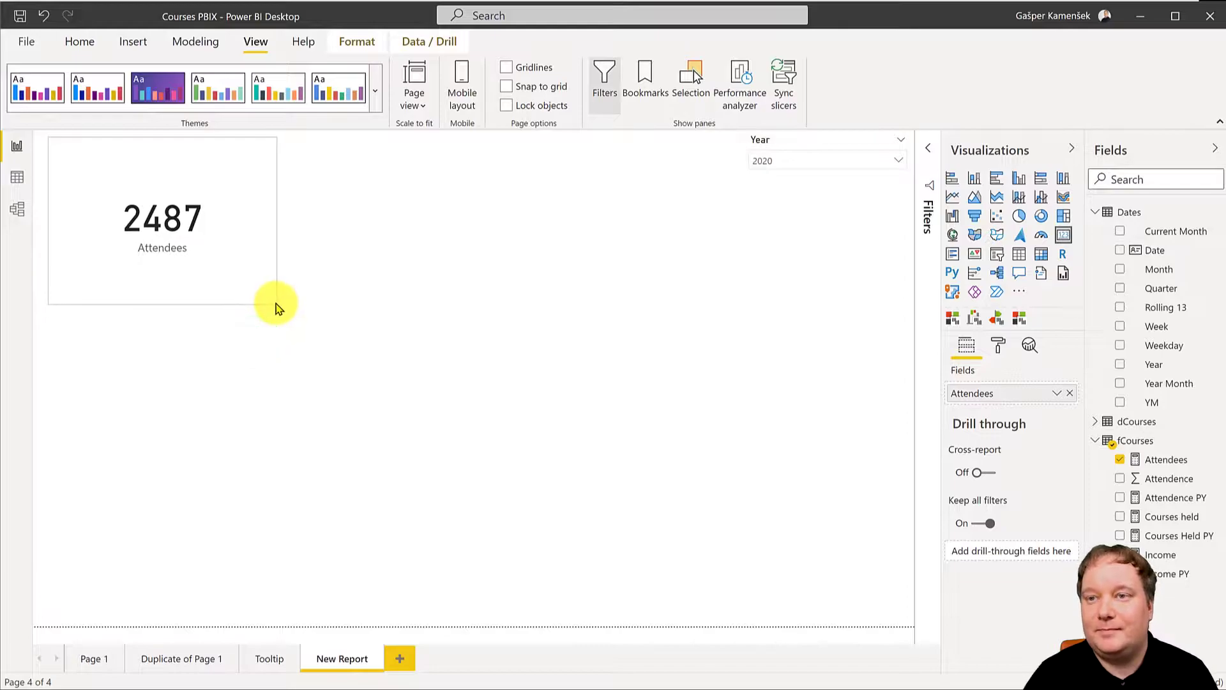
- Create a clustered column chart of Attendees by the dCourses Category field below the Attendees card
{"action": "left_click", "coordinate": [201, 401]}
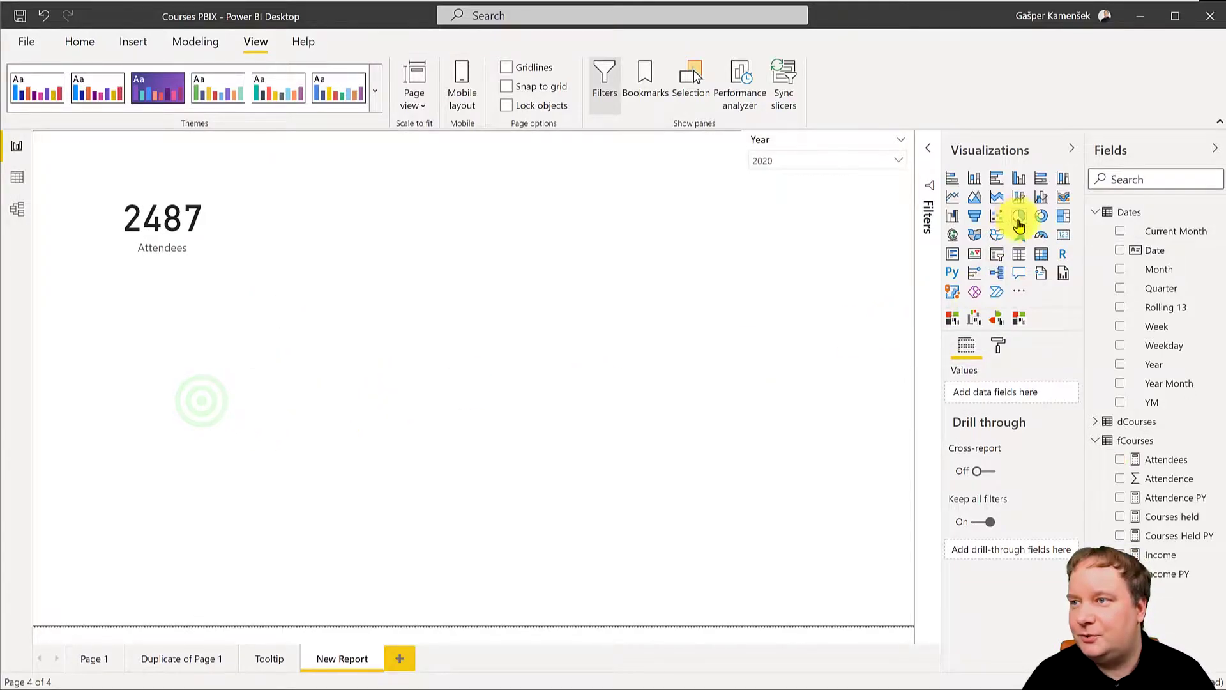
{"action": "left_click", "coordinate": [1120, 461]}
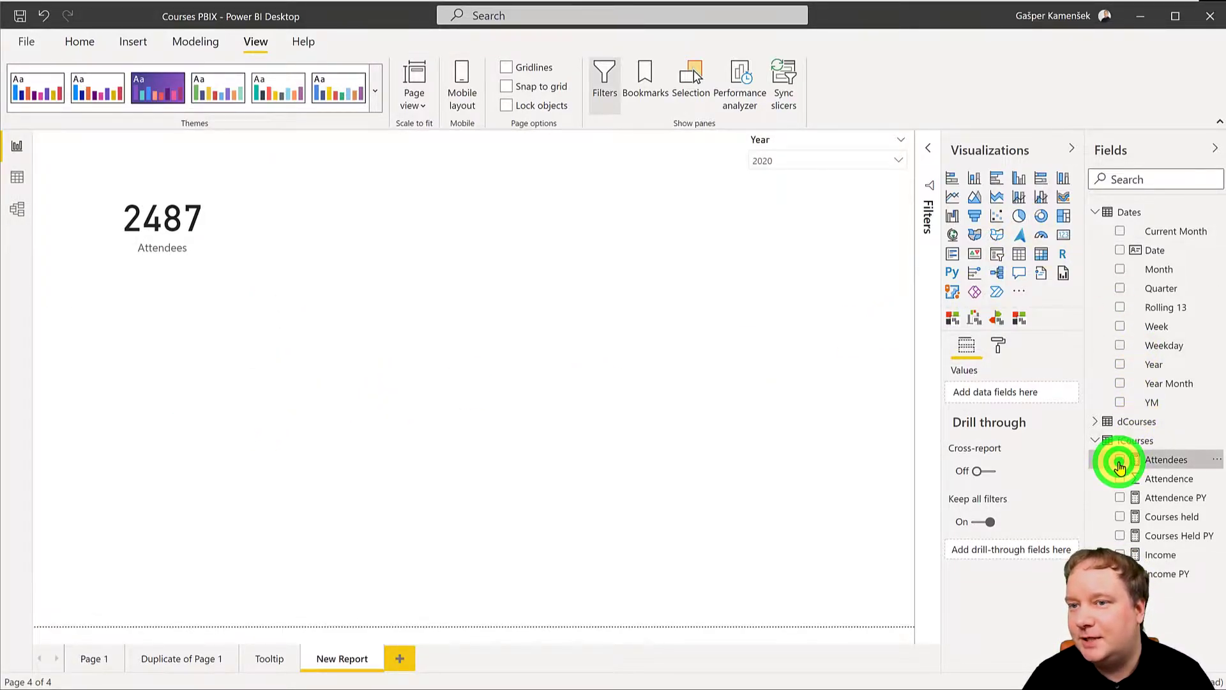
{"action": "left_click", "coordinate": [1094, 441]}
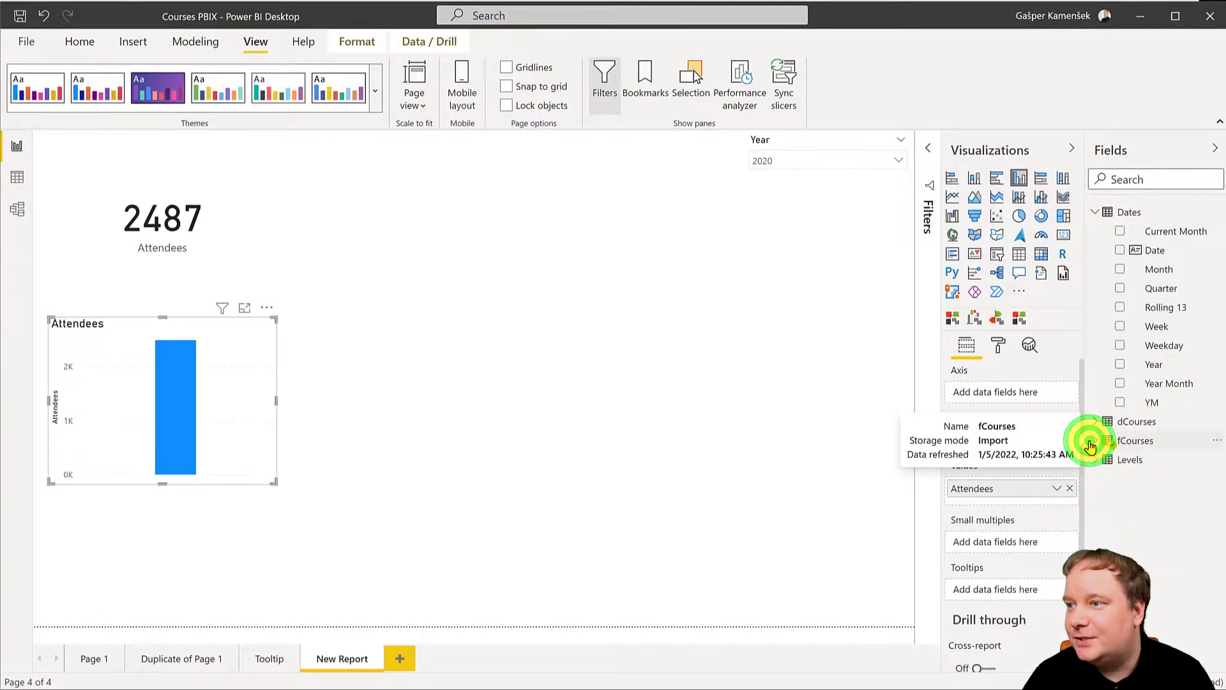
{"action": "left_click", "coordinate": [1094, 460]}
{"action": "left_click", "coordinate": [1093, 460]}
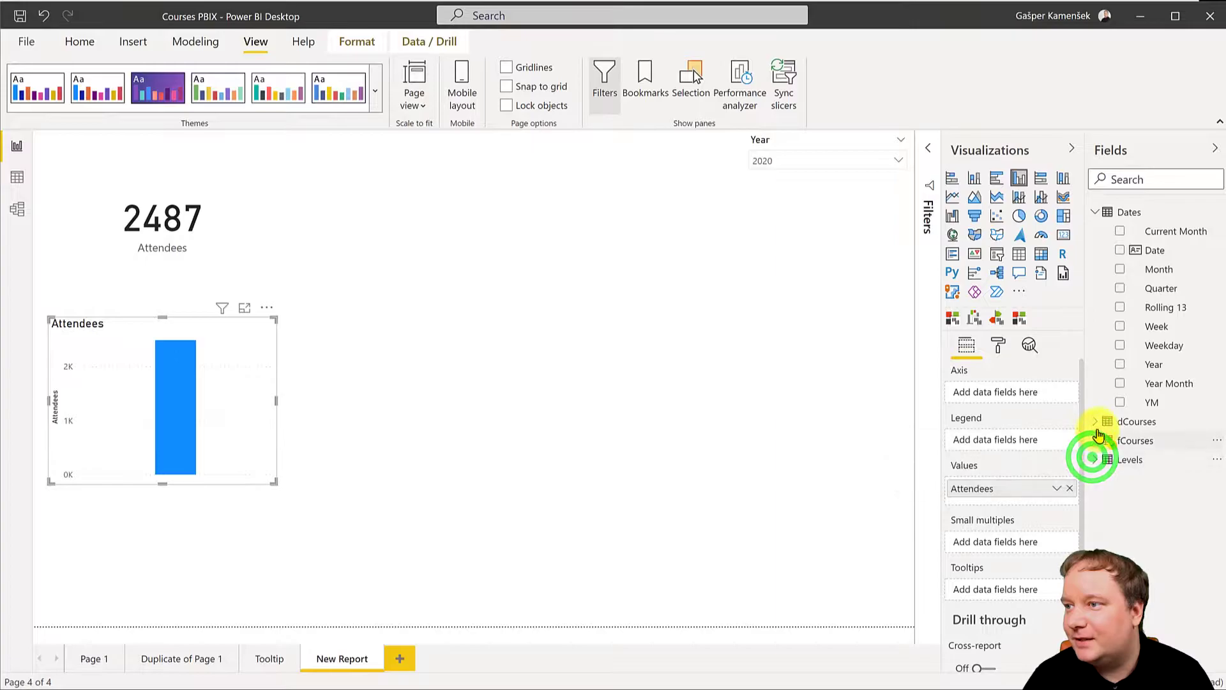
{"action": "left_click", "coordinate": [1096, 422]}
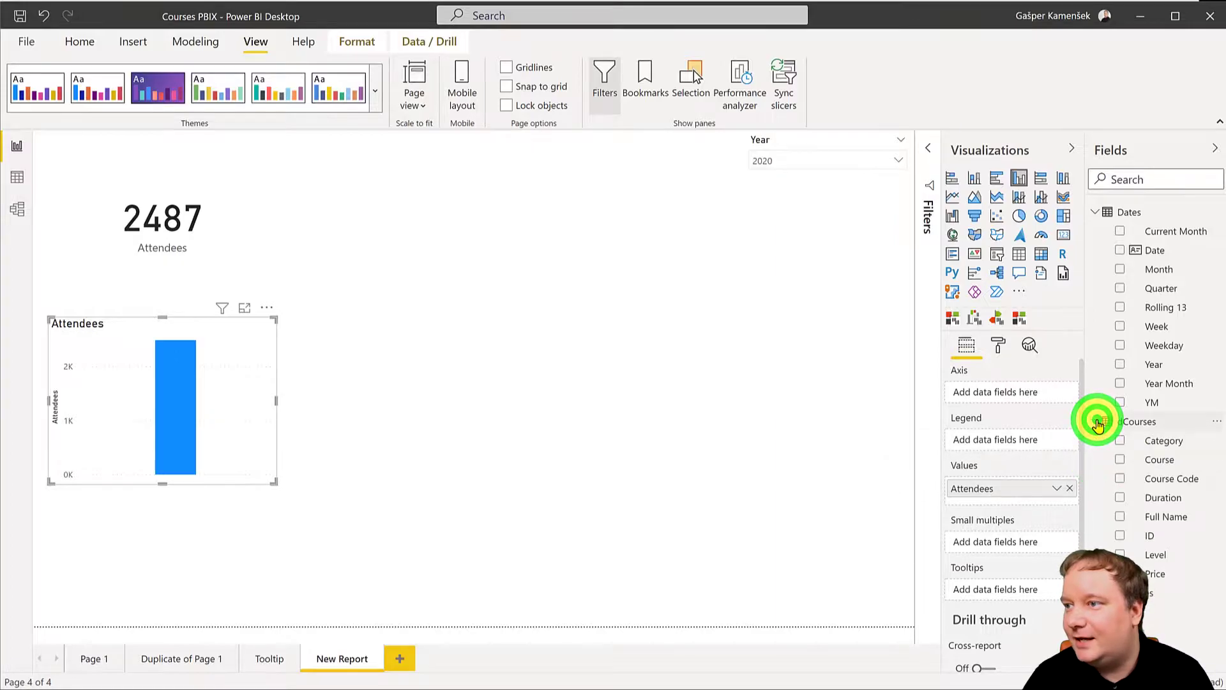
{"action": "left_click", "coordinate": [1119, 441]}
- Enlarge the Attendees by Category chart down to the page's lower edge and across about two thirds of its width
{"action": "left_click_drag", "start_coordinate": [274, 483], "coordinate": [634, 602]}
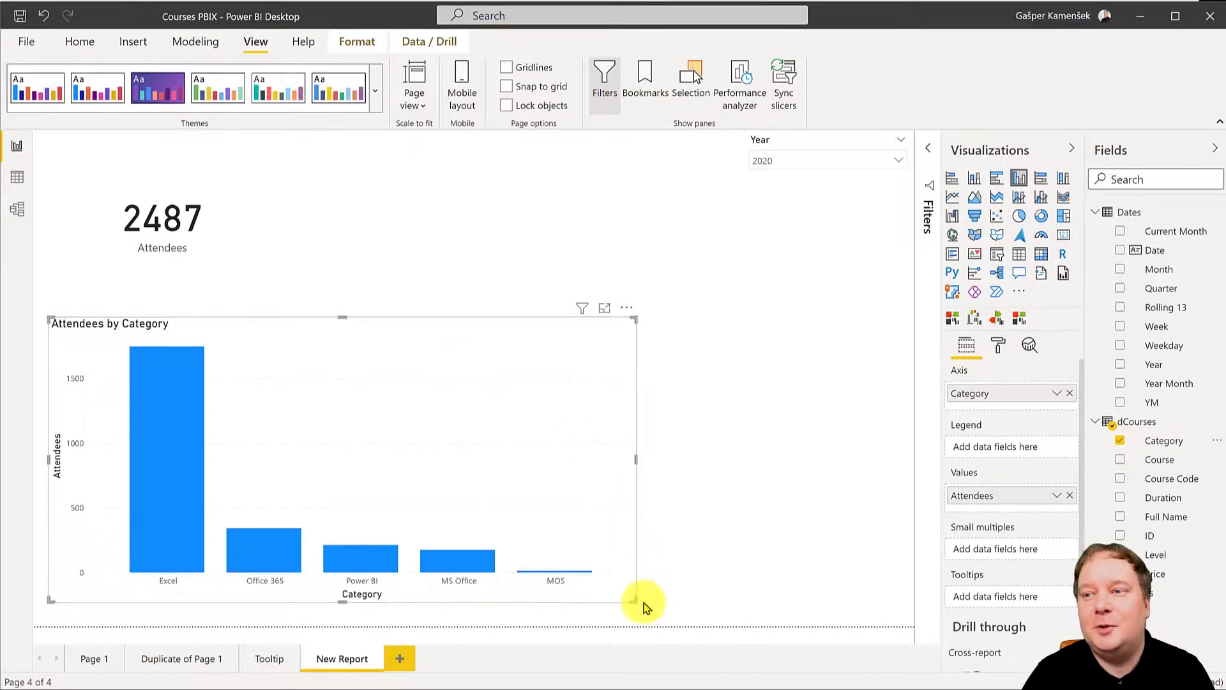
{"action": "left_click_drag", "start_coordinate": [634, 601], "coordinate": [575, 612]}
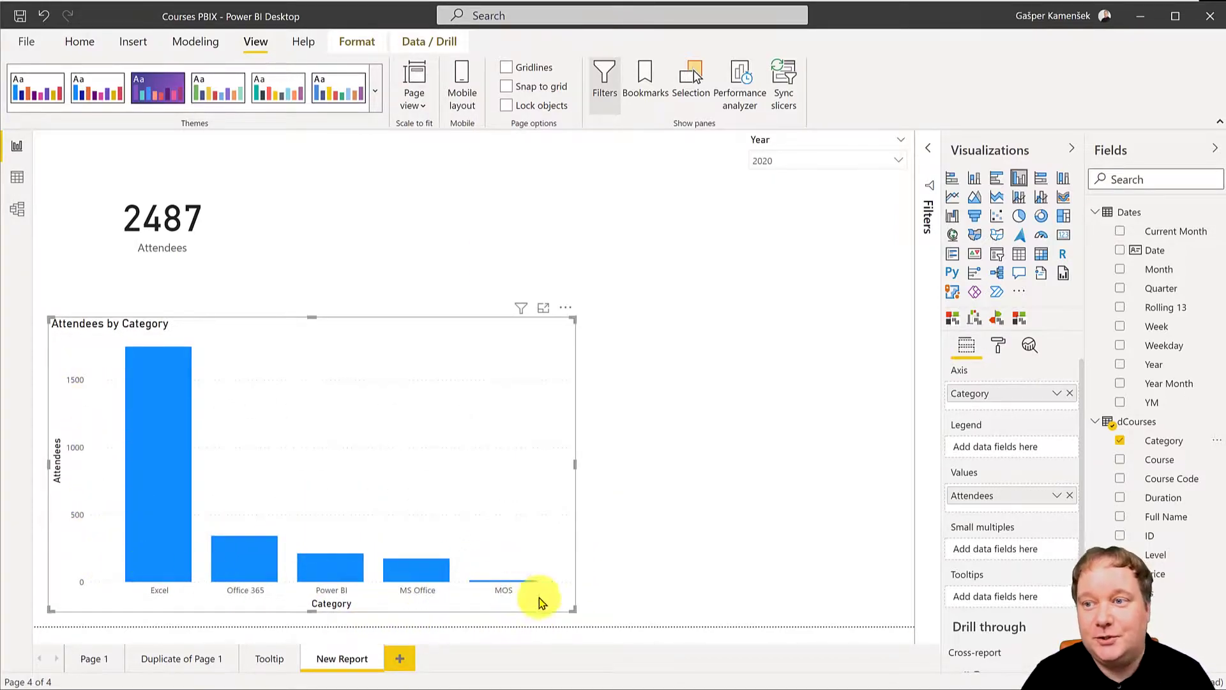
{"action": "left_click_drag", "start_coordinate": [573, 610], "coordinate": [676, 624]}
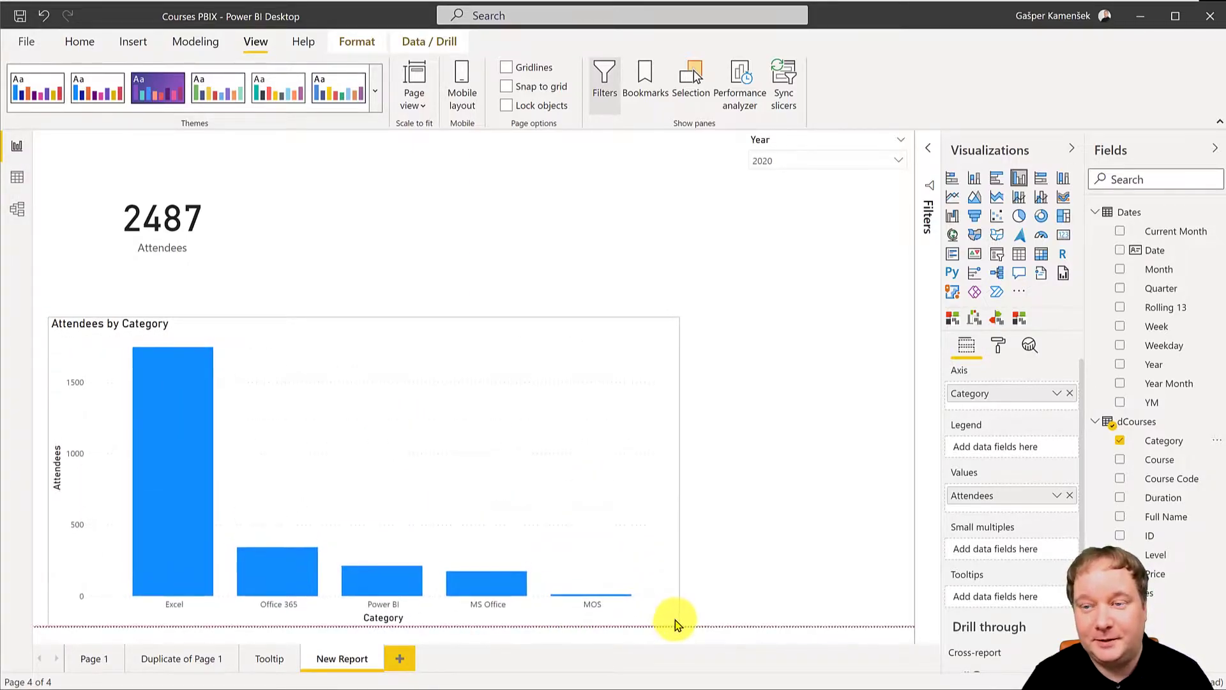
- Shrink the Attendees card towards the page's upper-left corner and bring up its data label text size setting
{"action": "left_click", "coordinate": [241, 238]}
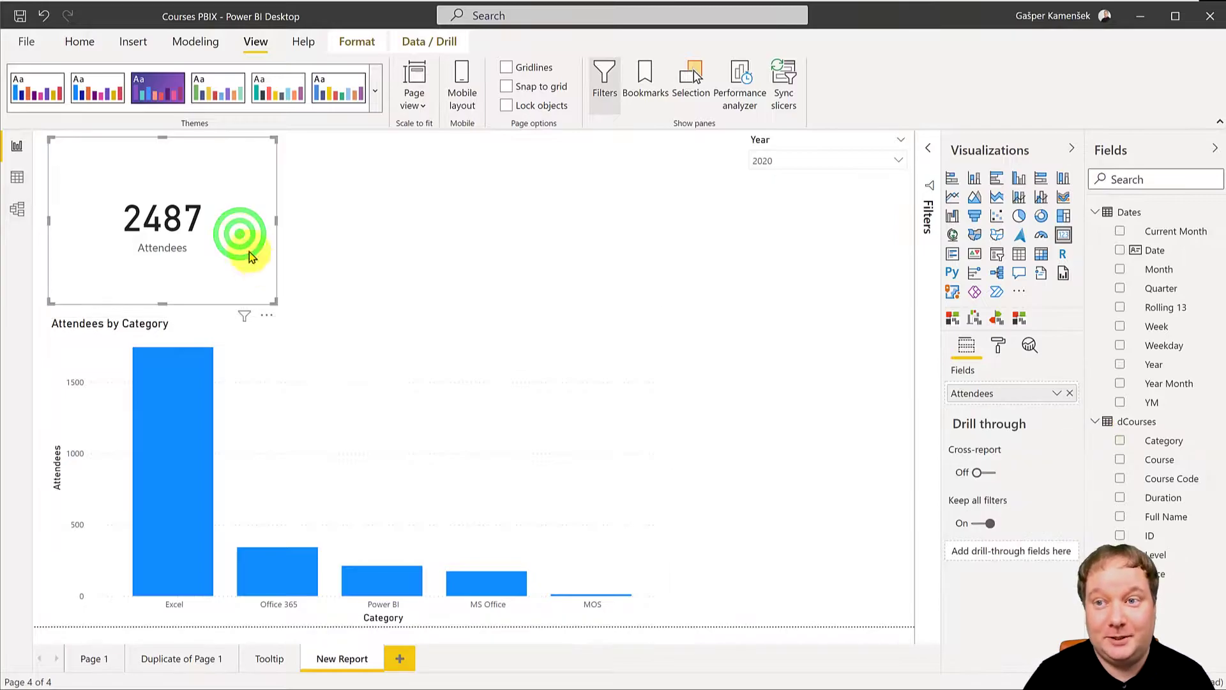
{"action": "left_click_drag", "start_coordinate": [275, 301], "coordinate": [244, 263]}
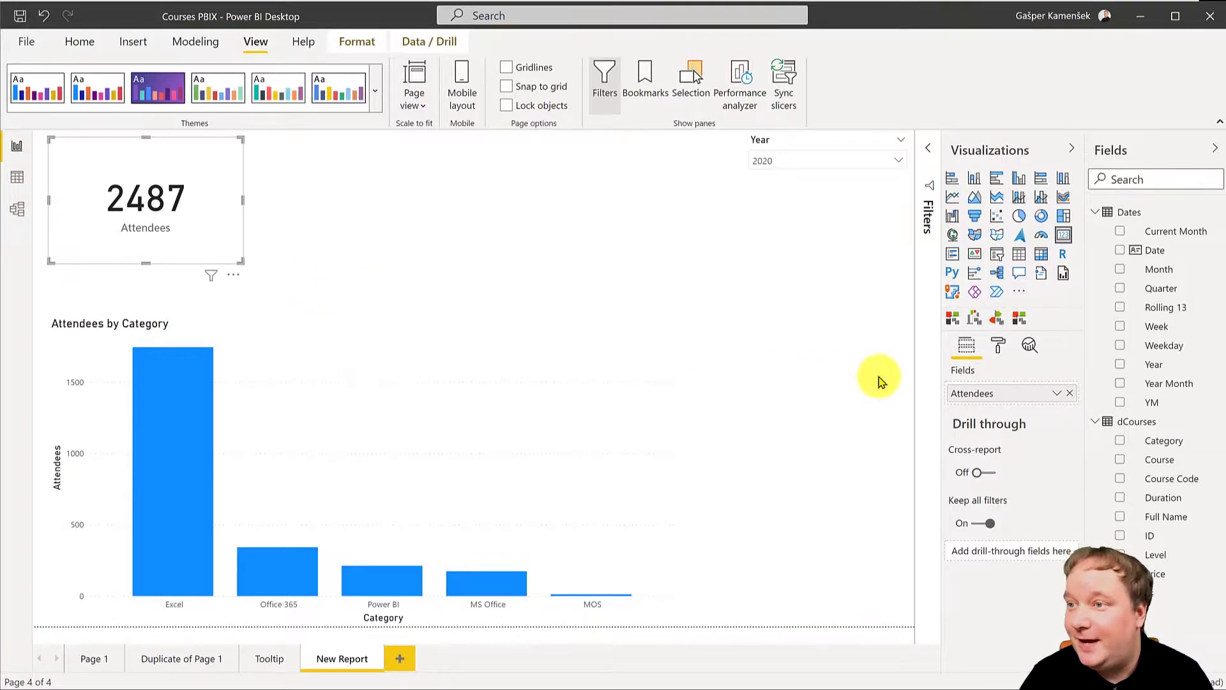
{"action": "left_click", "coordinate": [1001, 349]}
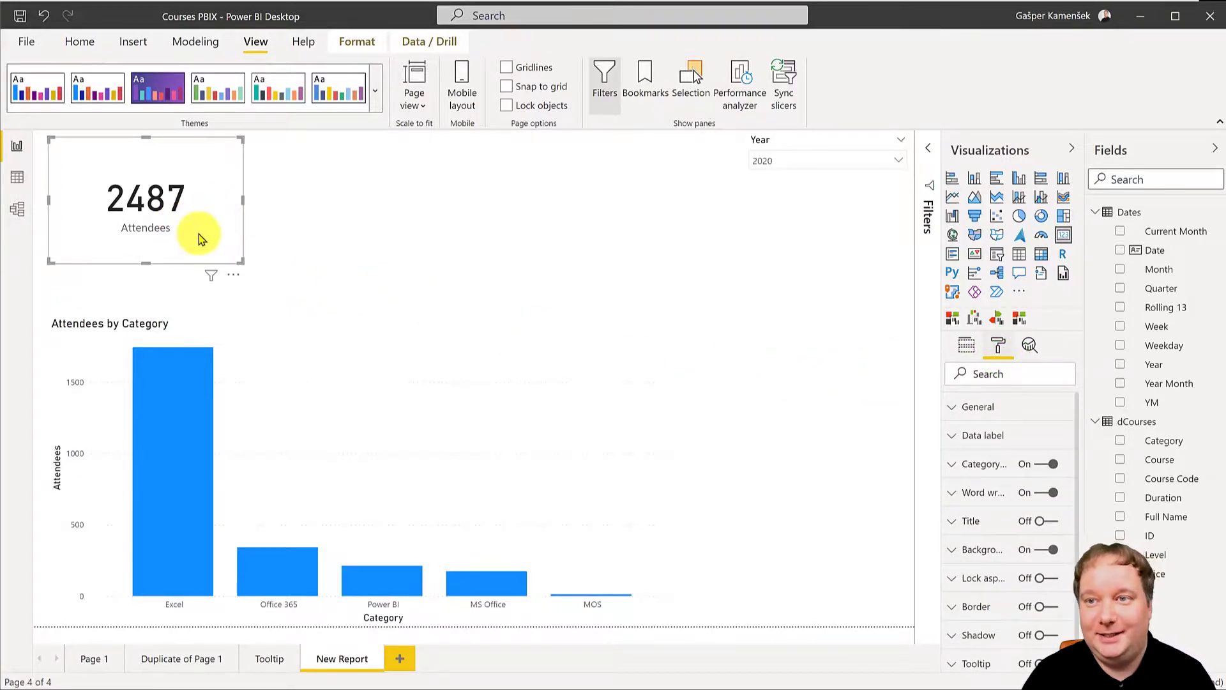
{"action": "left_click", "coordinate": [967, 435]}
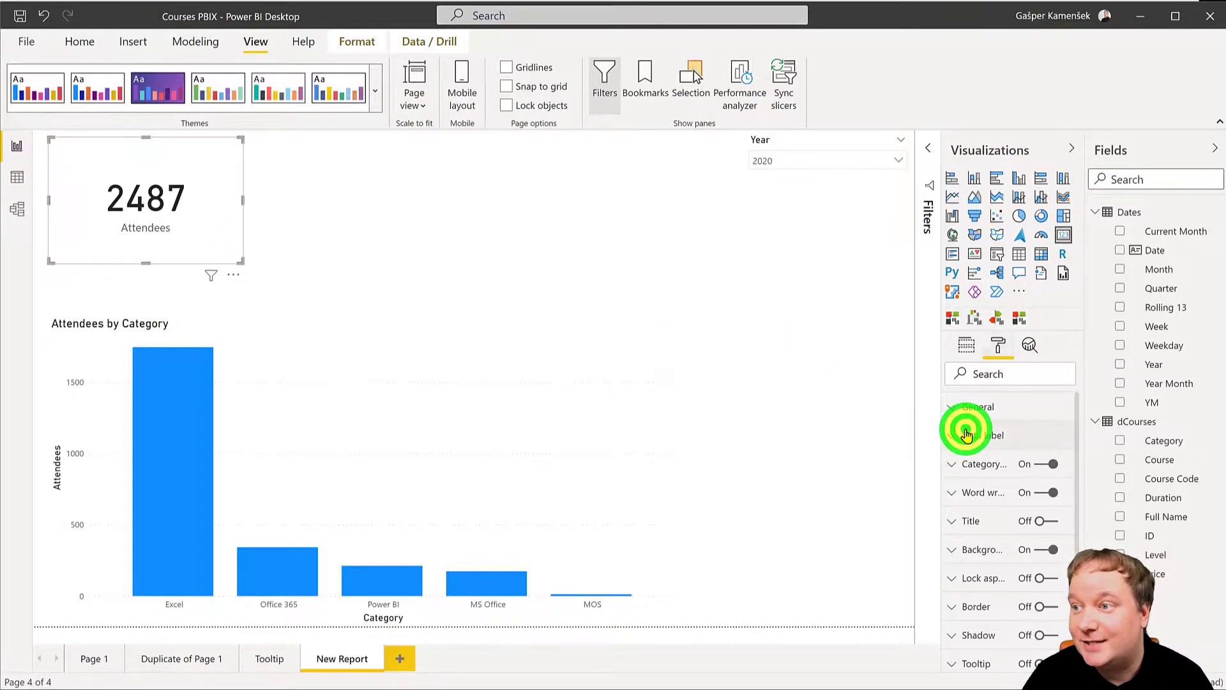
{"action": "scroll", "coordinate": [971, 511], "scroll_direction": "down", "scroll_amount": 1}
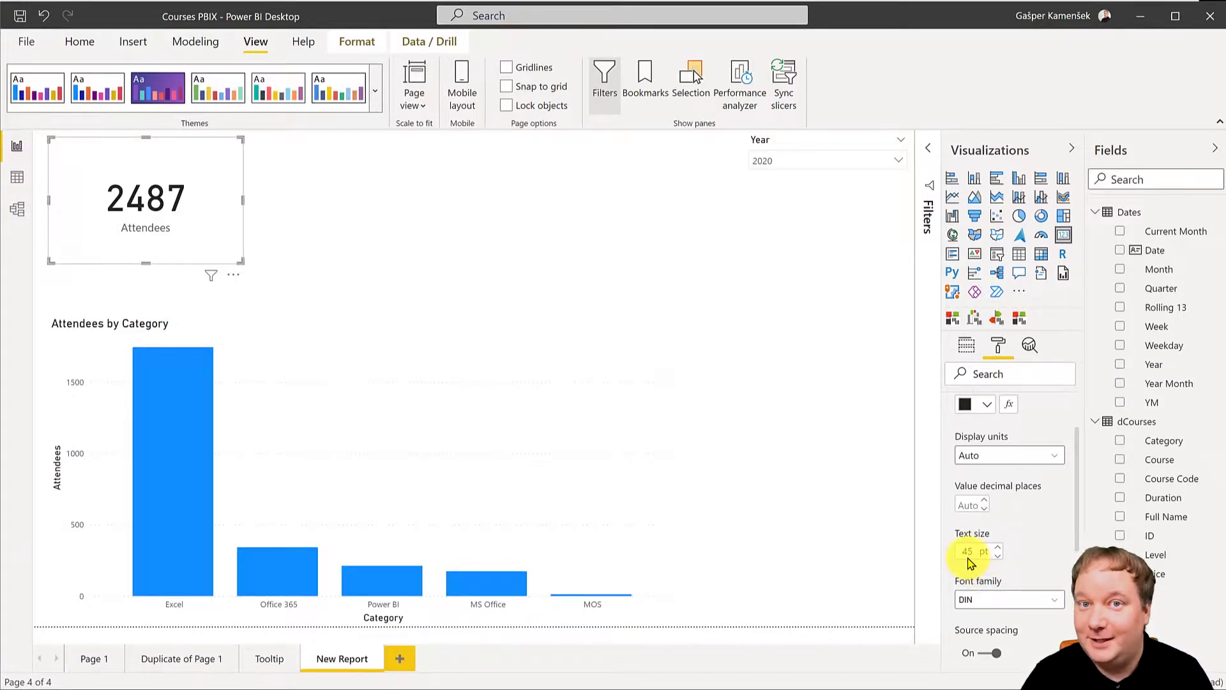
{"action": "left_click", "coordinate": [238, 264]}
{"action": "left_click_drag", "start_coordinate": [238, 265], "coordinate": [200, 234]}
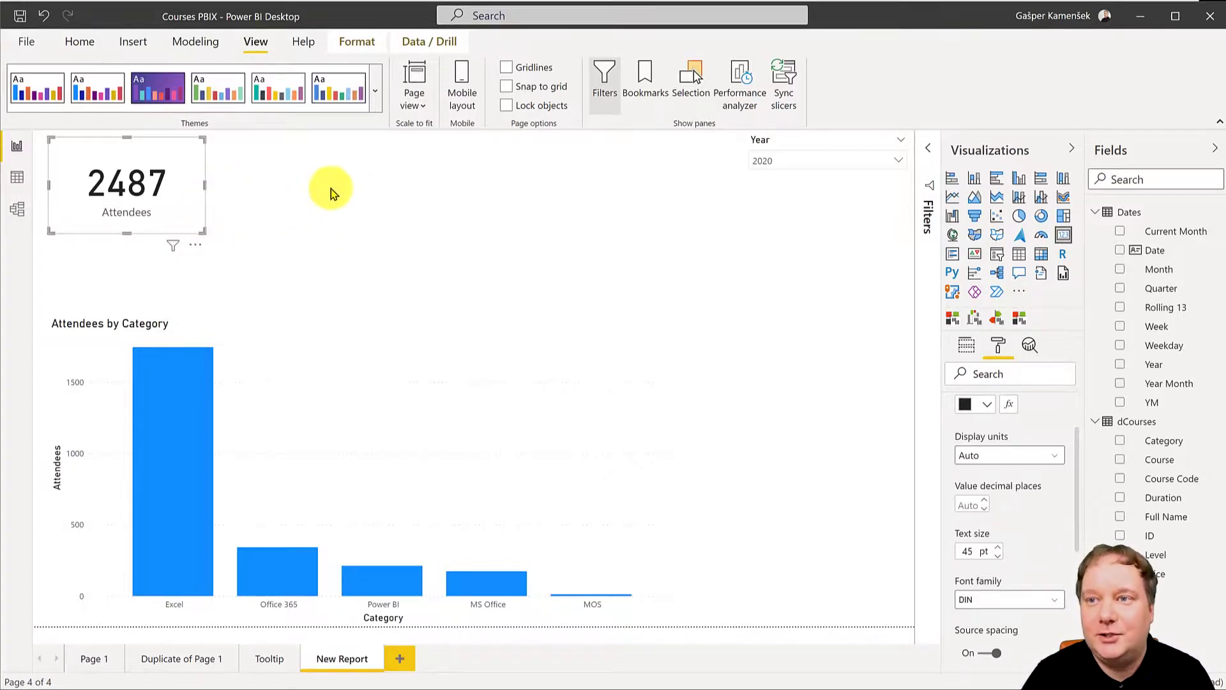
- Switch to the mobile layout and place the Attendees card in the upper-left corner of the phone canvas
{"action": "left_click", "coordinate": [461, 84]}
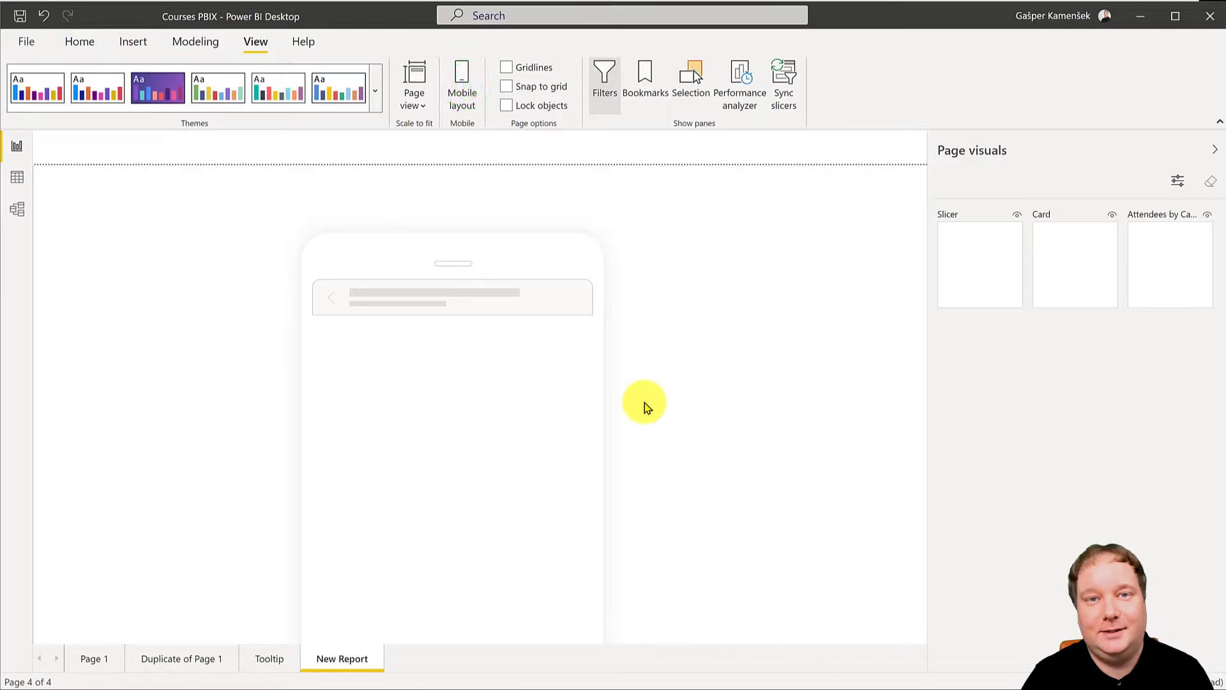
{"action": "left_click_drag", "start_coordinate": [1075, 259], "coordinate": [399, 242]}
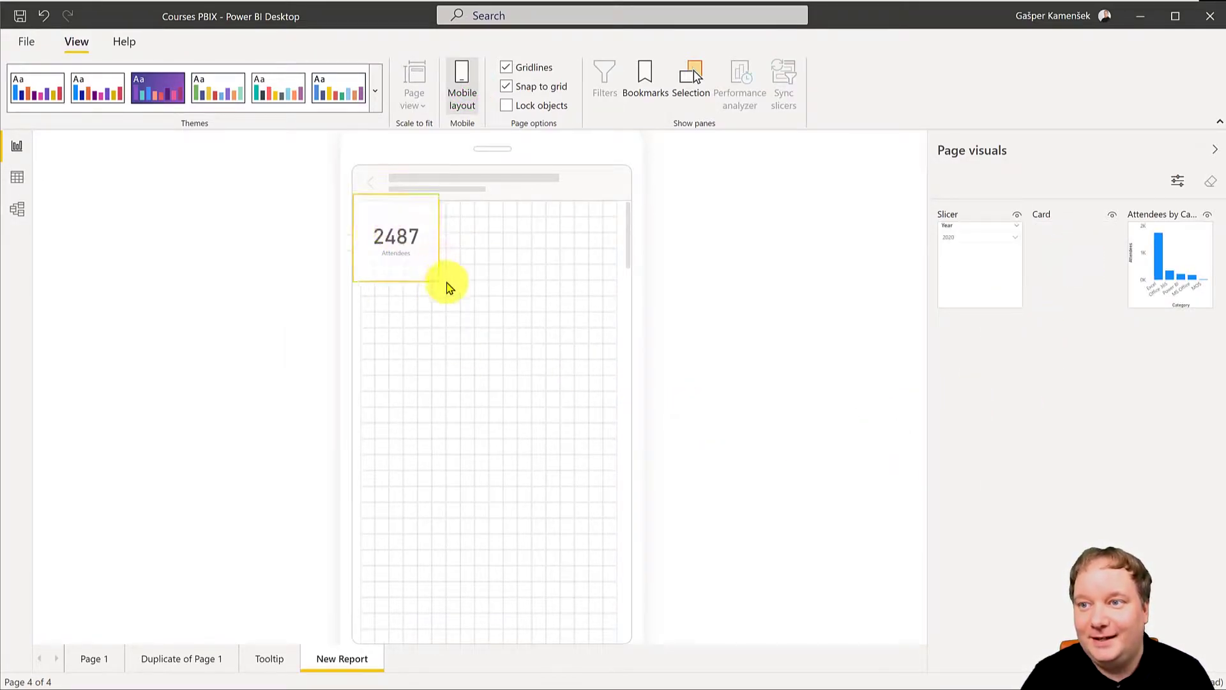
{"action": "left_click_drag", "start_coordinate": [447, 285], "coordinate": [460, 307]}
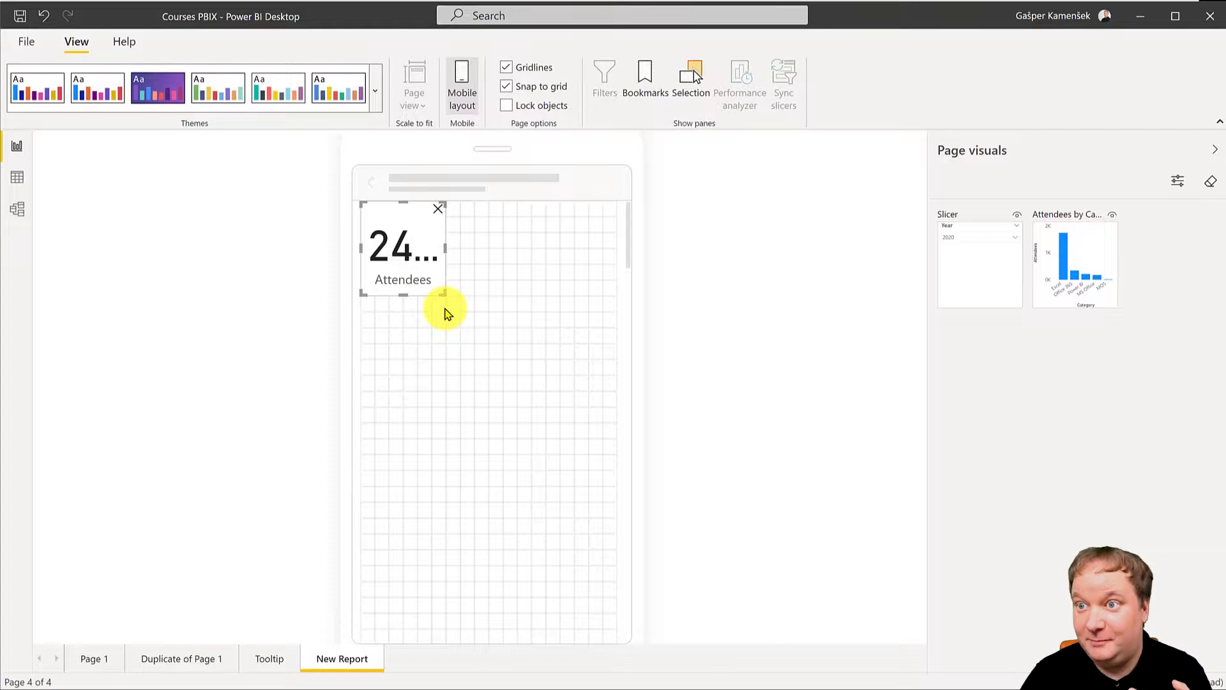
- Widen the Attendees card to about three quarters of the phone canvas and return to the desktop layout
{"action": "left_click_drag", "start_coordinate": [442, 293], "coordinate": [493, 303]}
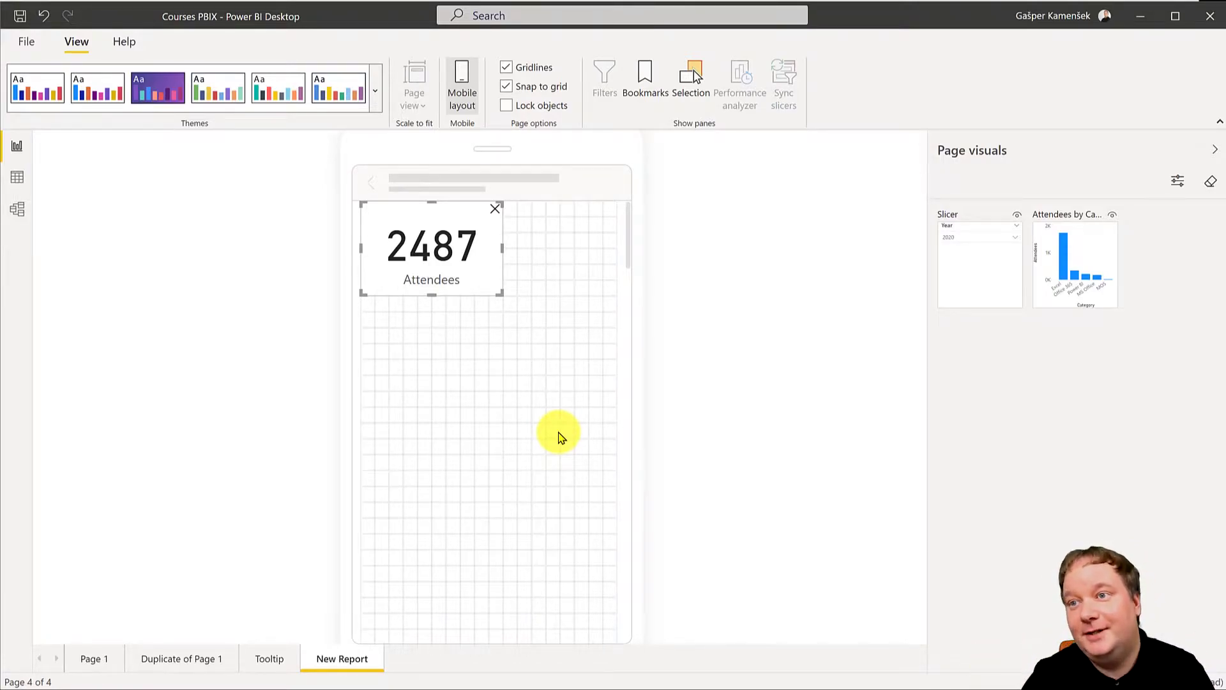
{"action": "left_click_drag", "start_coordinate": [502, 250], "coordinate": [559, 248]}
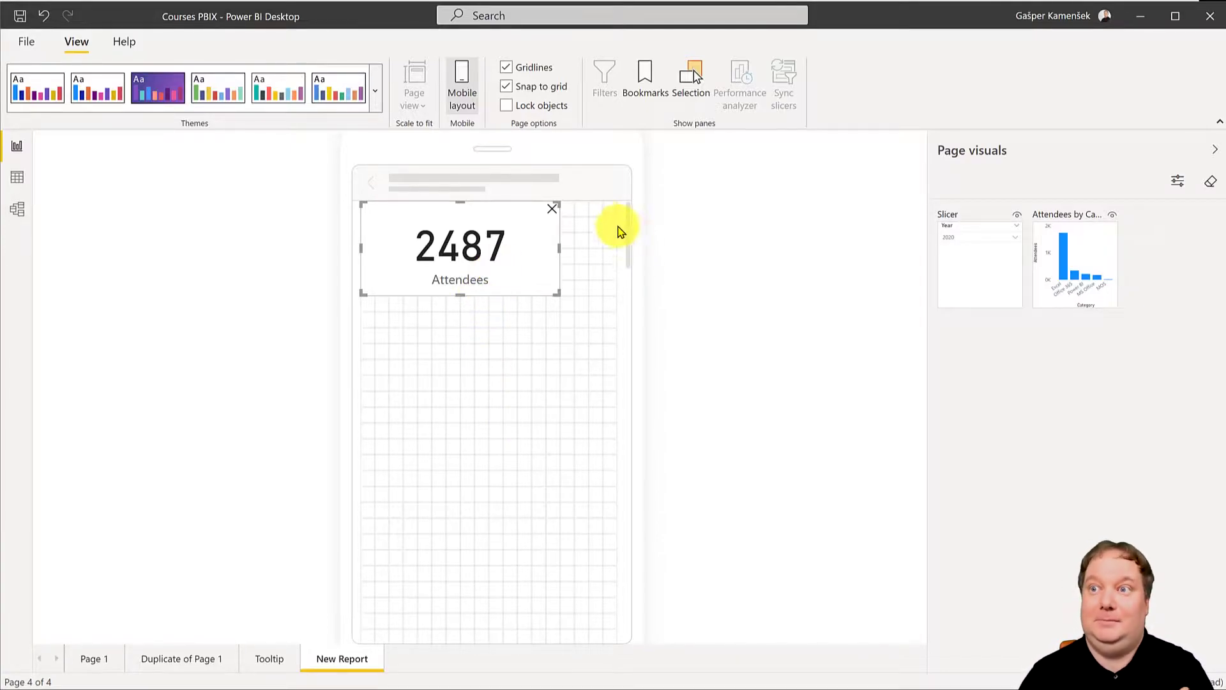
{"action": "left_click", "coordinate": [461, 94]}
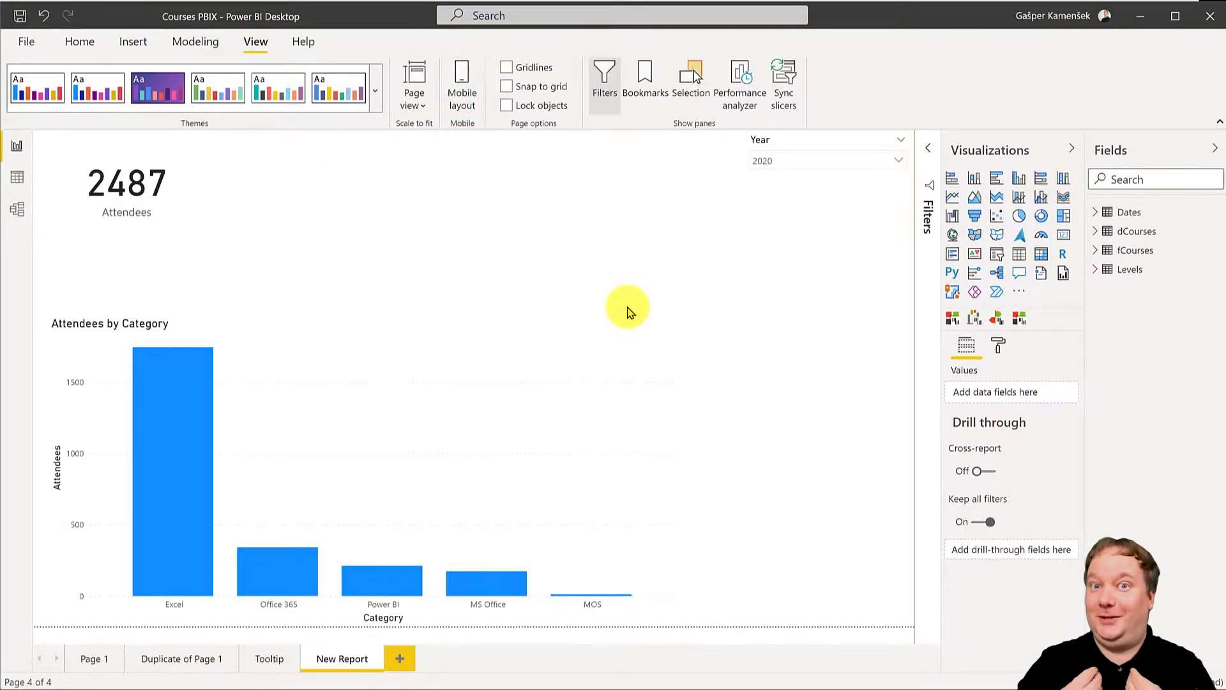
- Duplicate the Attendees card and place the copy beside the original at the top of the page
{"action": "left_click", "coordinate": [182, 215]}
{"action": "left_click_drag", "start_coordinate": [181, 212], "coordinate": [364, 249]}
{"action": "left_click", "coordinate": [206, 254]}
- Set the copied card's data label text size to 18 pt and shrink the card onto the Excel column
{"action": "left_click", "coordinate": [999, 346]}
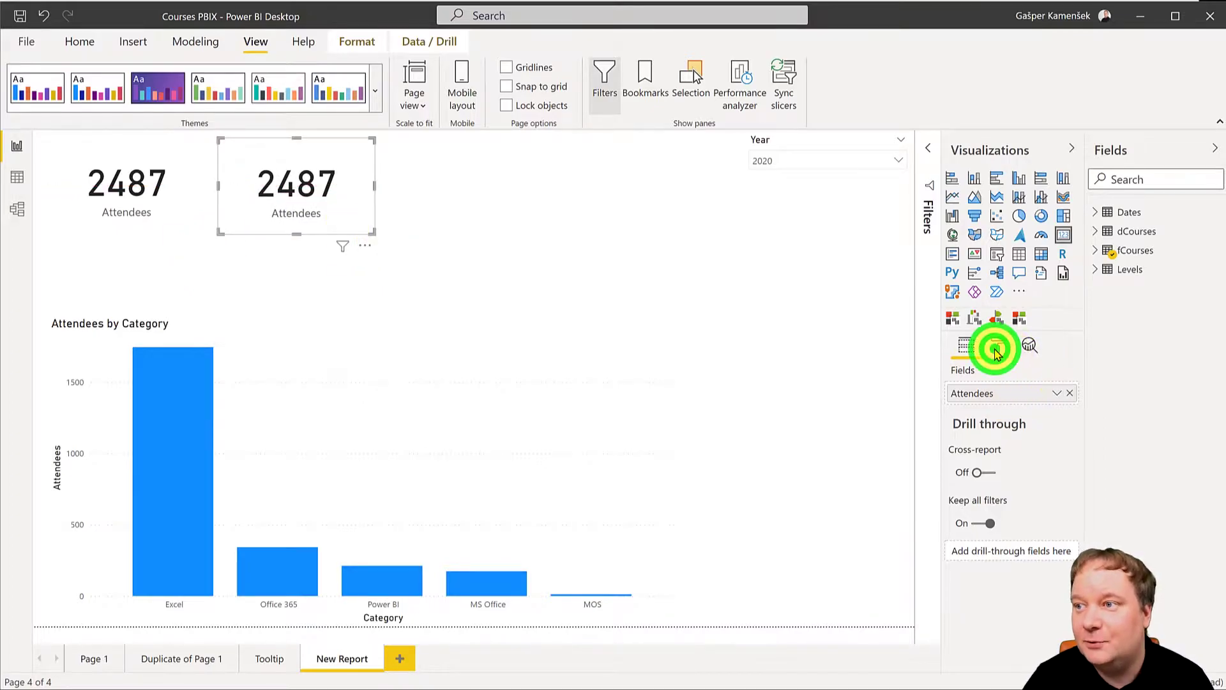
{"action": "left_click", "coordinate": [982, 435]}
{"action": "left_click_drag", "start_coordinate": [979, 629], "coordinate": [956, 629]}
{"action": "type", "text": "1"}
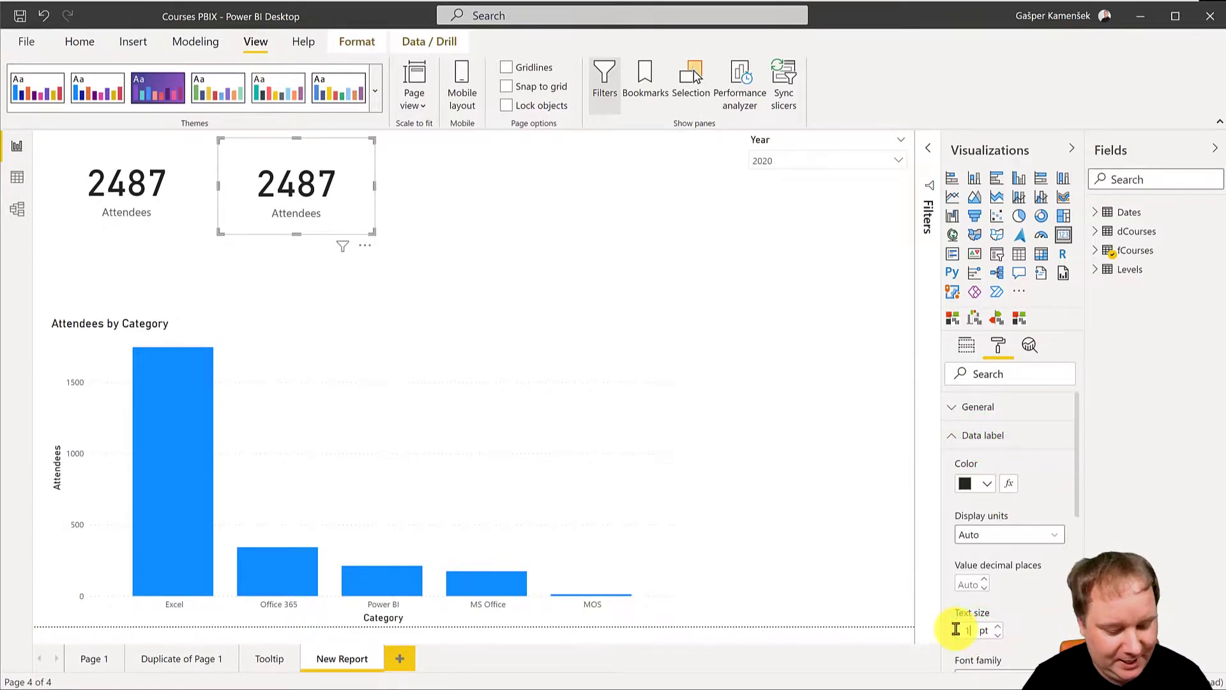
{"action": "type", "text": "8"}
{"action": "left_click_drag", "start_coordinate": [372, 228], "coordinate": [202, 431]}
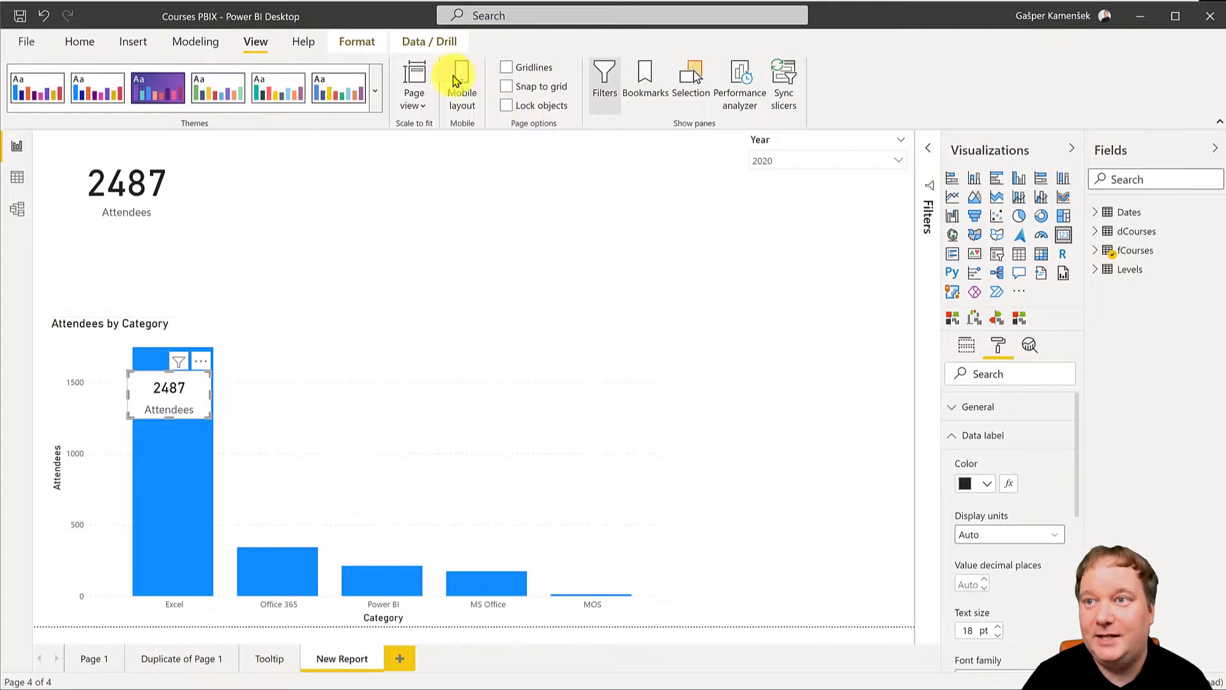
- Move the small card to the back of the layer order, behind the chart, and close the Selection pane
{"action": "left_click", "coordinate": [693, 89]}
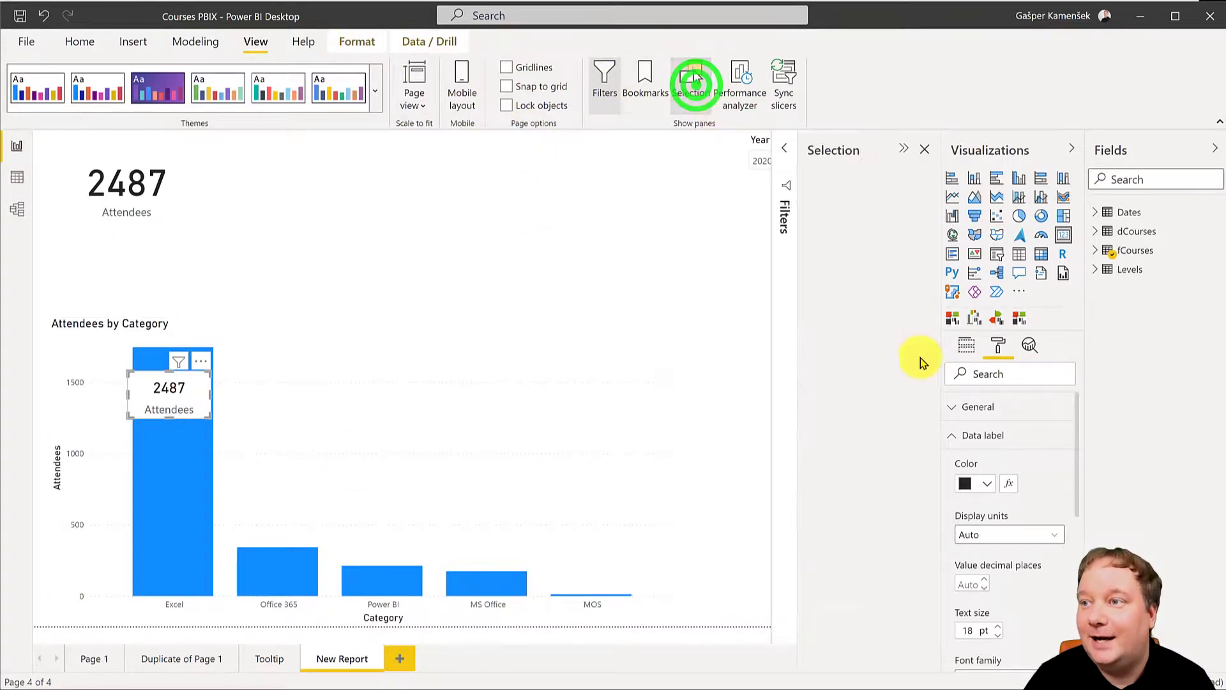
{"action": "left_click", "coordinate": [840, 235]}
{"action": "left_click_drag", "start_coordinate": [840, 235], "coordinate": [846, 299]}
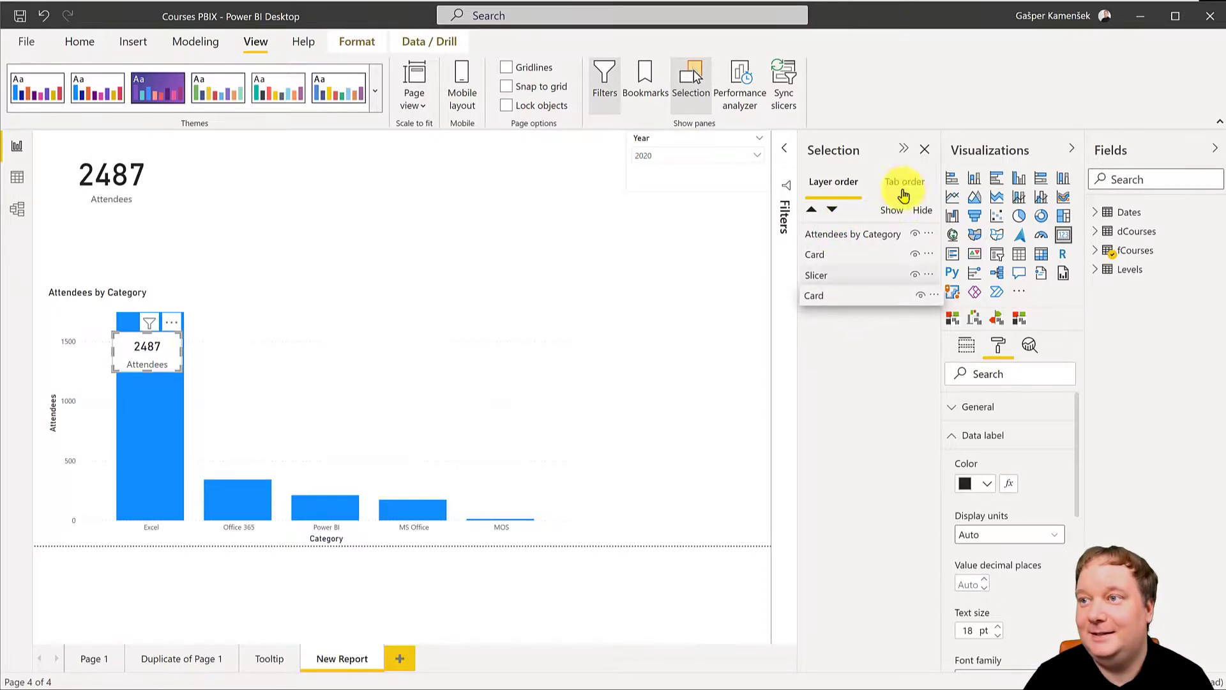
{"action": "left_click", "coordinate": [927, 154]}
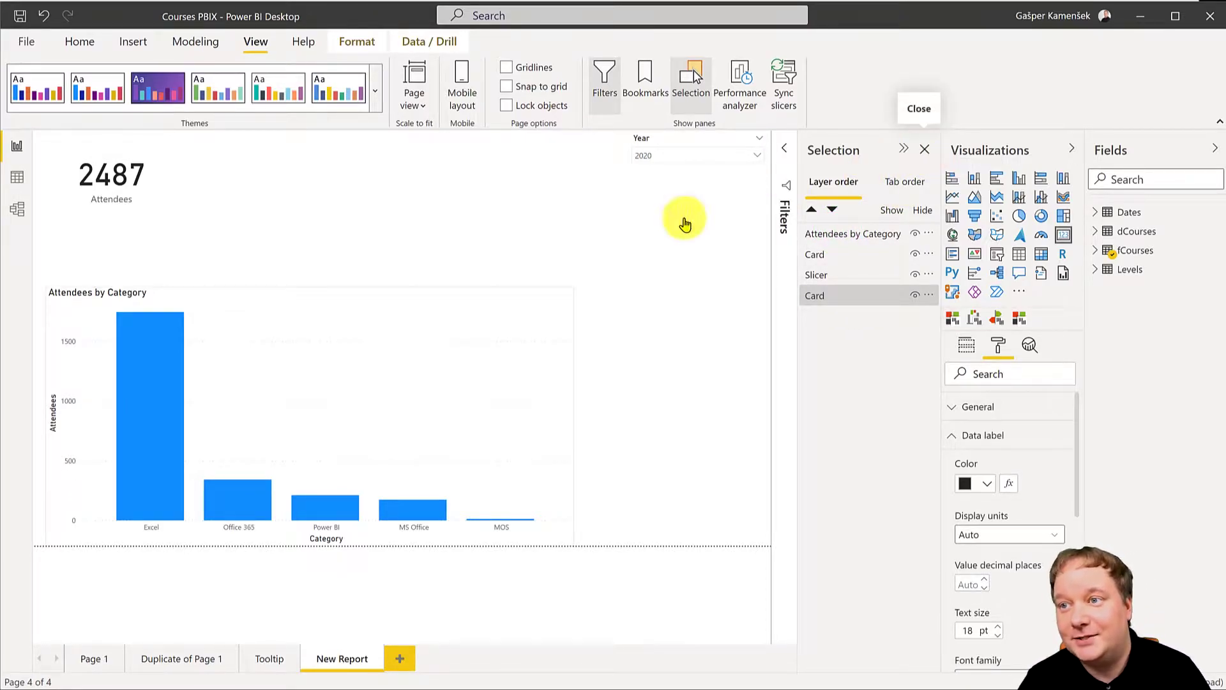
{"action": "left_click", "coordinate": [501, 214]}
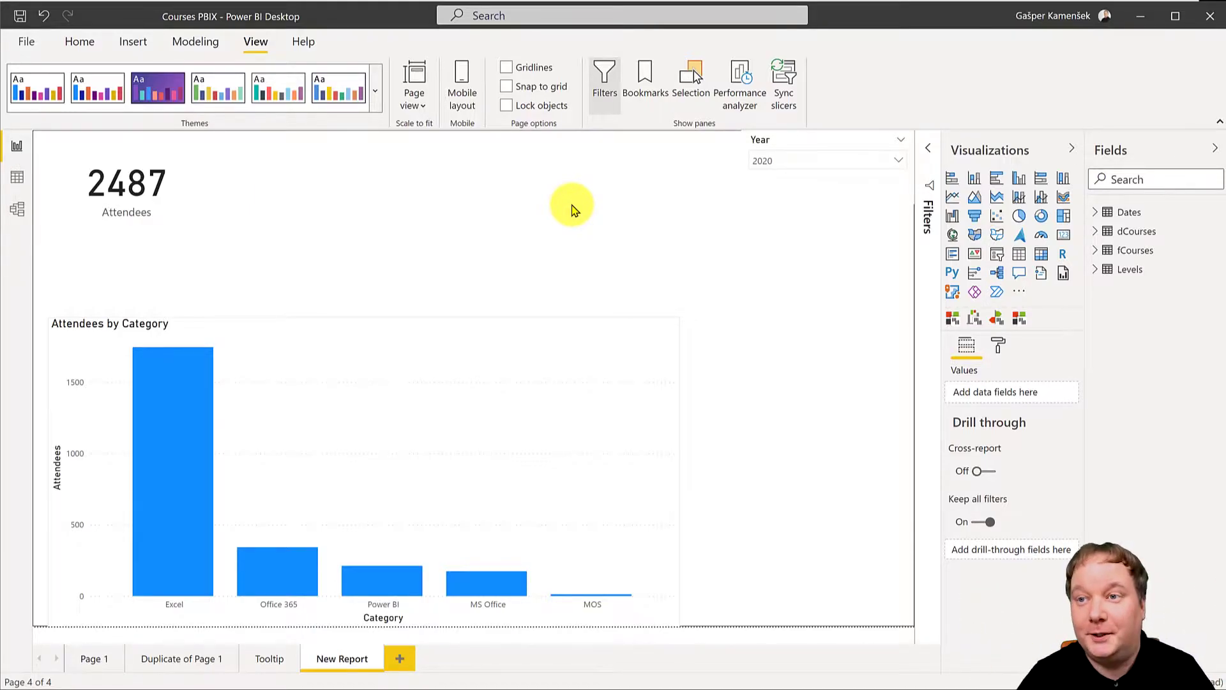
- In the mobile layout, replace the large Attendees card with the small copy in the phone canvas's upper-left corner
{"action": "left_click", "coordinate": [452, 75]}
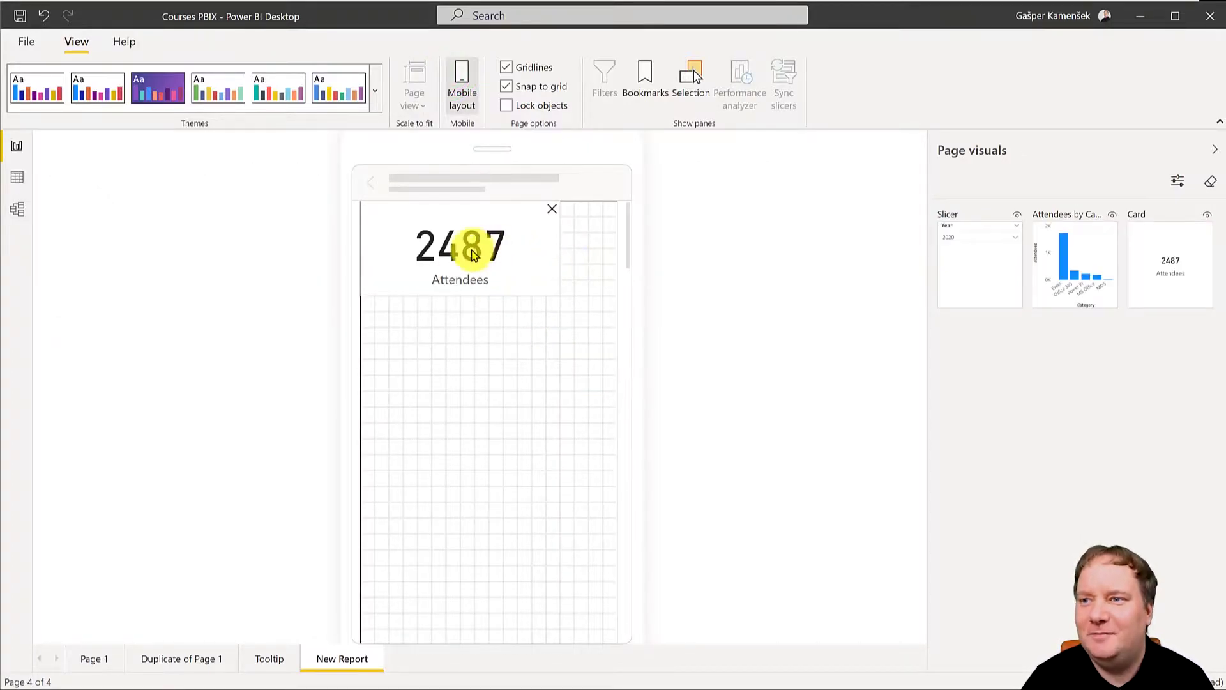
{"action": "left_click", "coordinate": [552, 209]}
{"action": "left_click", "coordinate": [989, 381]}
{"action": "left_click_drag", "start_coordinate": [989, 382], "coordinate": [400, 243]}
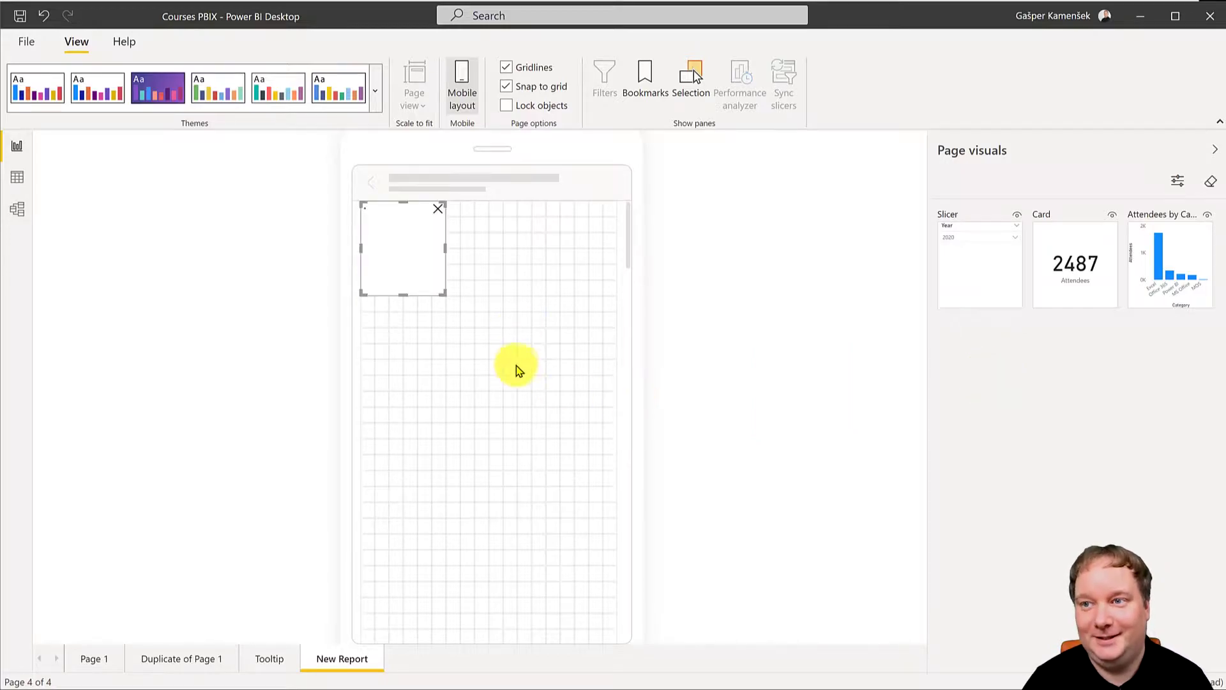
- Shrink the small card to about a quarter of the phone canvas width and return to the desktop layout
{"action": "left_click_drag", "start_coordinate": [445, 291], "coordinate": [444, 272]}
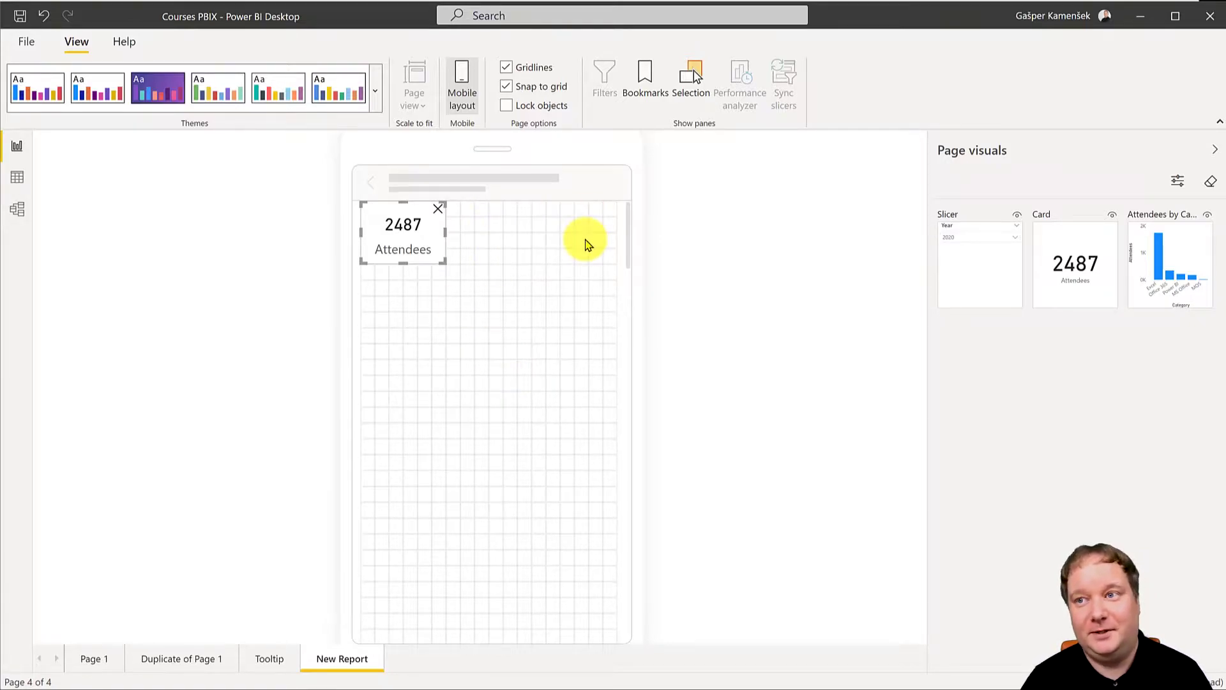
{"action": "left_click_drag", "start_coordinate": [445, 234], "coordinate": [432, 233]}
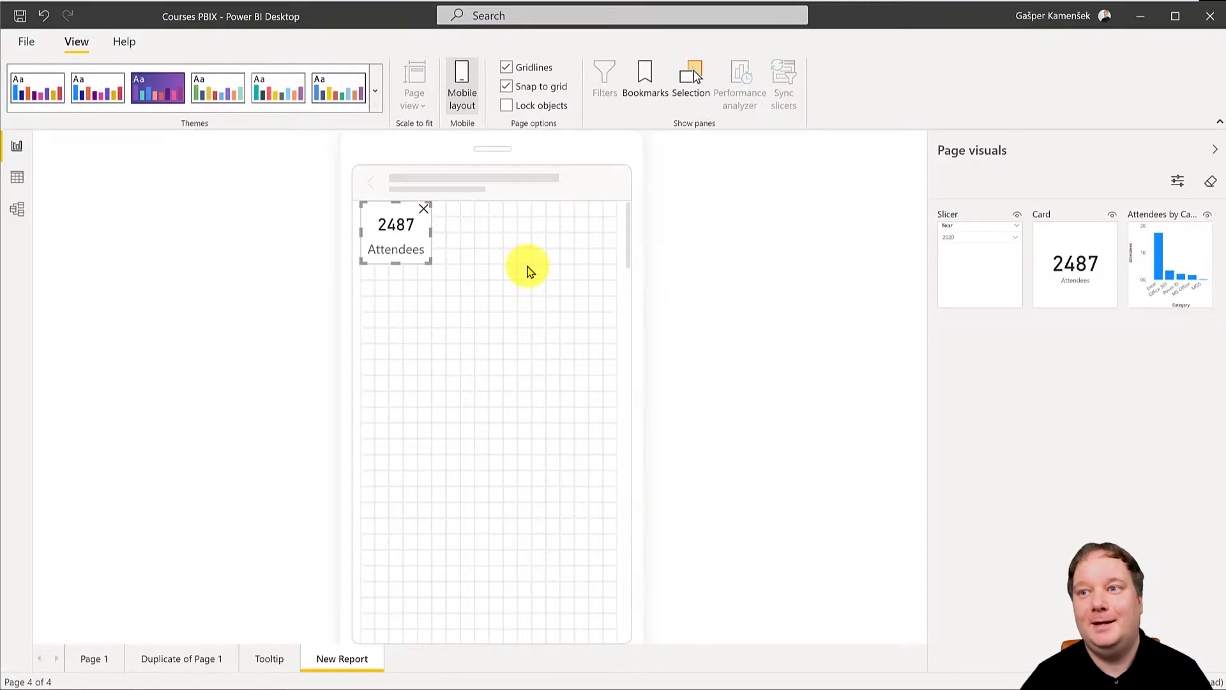
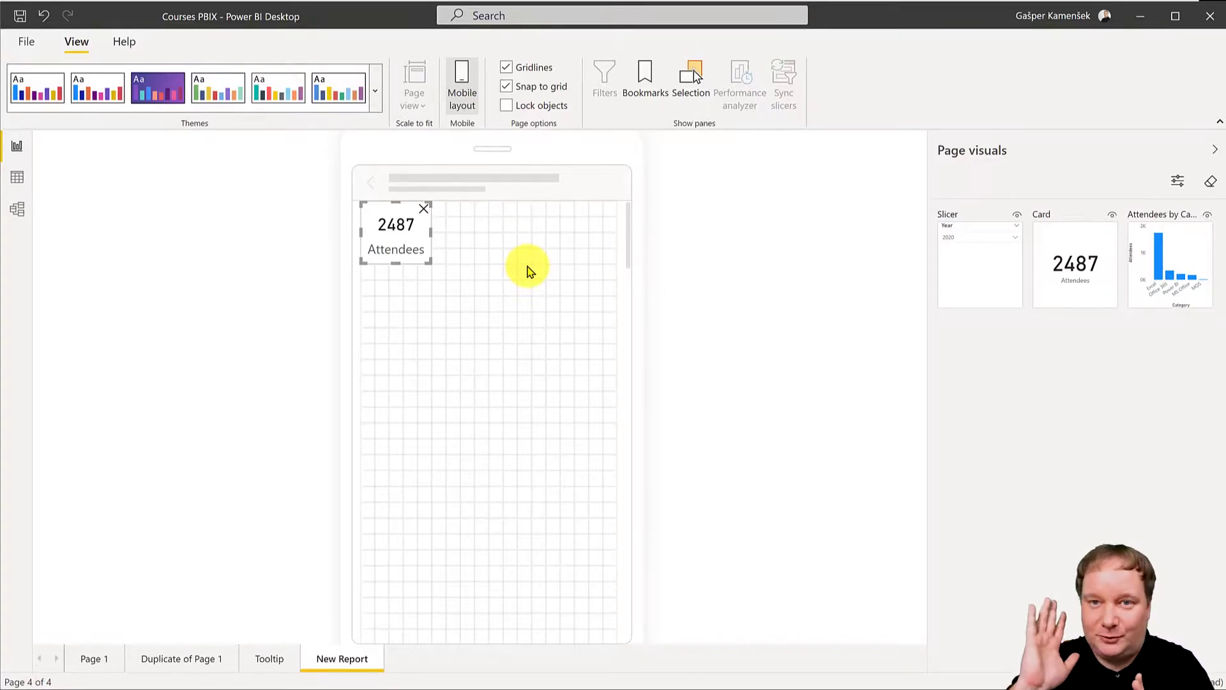
{"action": "left_click", "coordinate": [463, 93]}
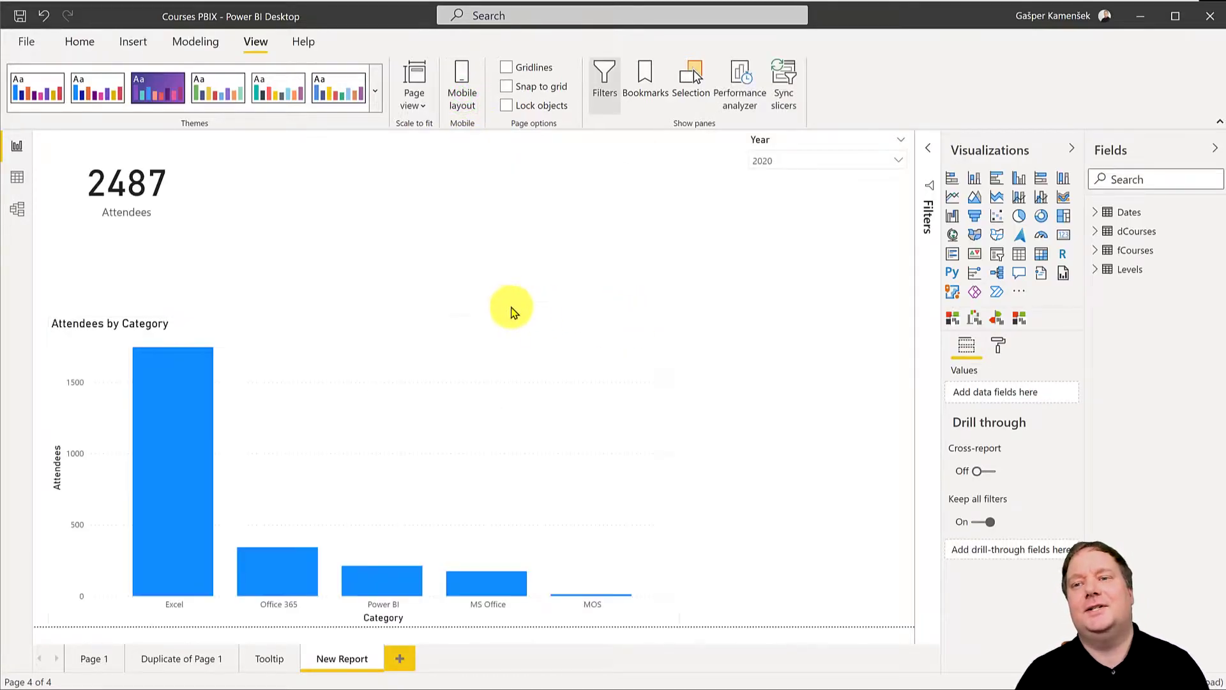
- Convert the Attendees by Category column chart to a Zebra BI chart and select the Attendees card
{"action": "left_click", "coordinate": [186, 211]}
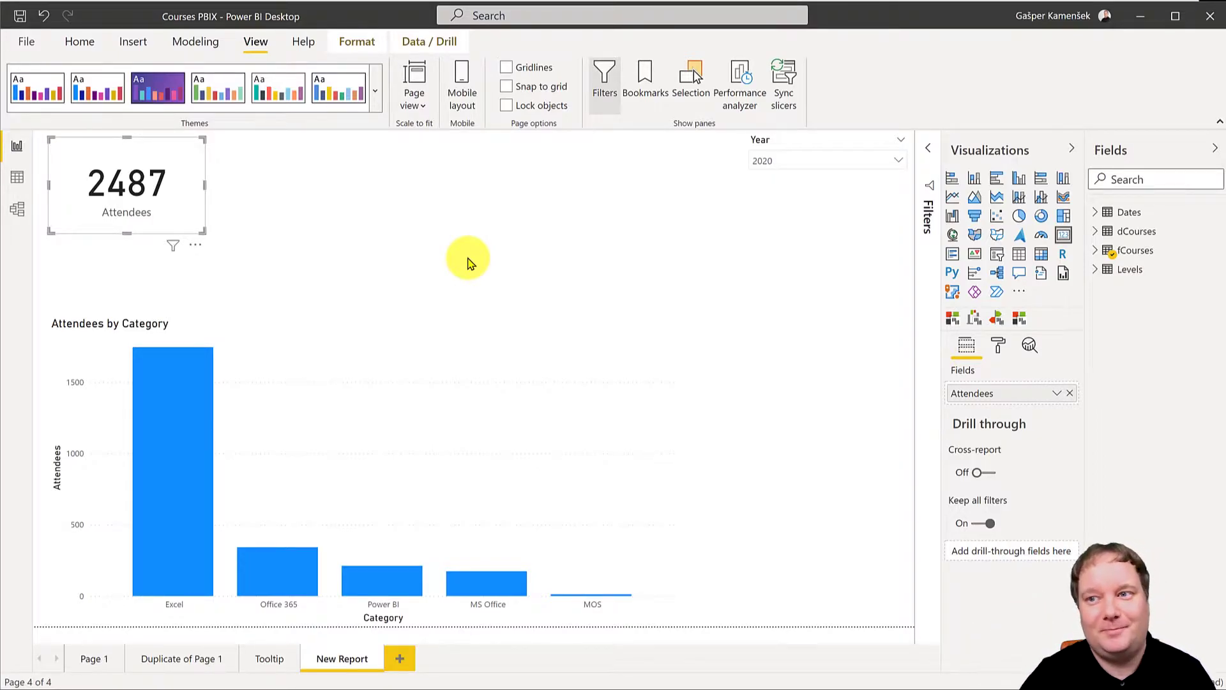
{"action": "left_click", "coordinate": [373, 345]}
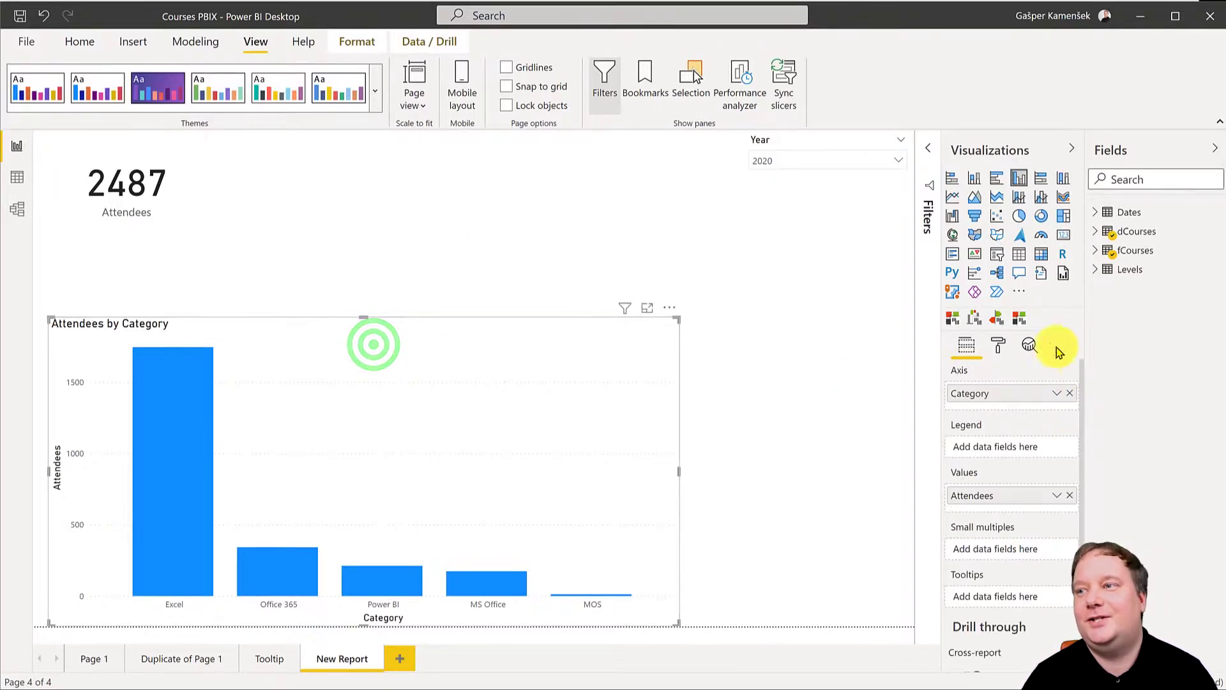
{"action": "left_click", "coordinate": [978, 323]}
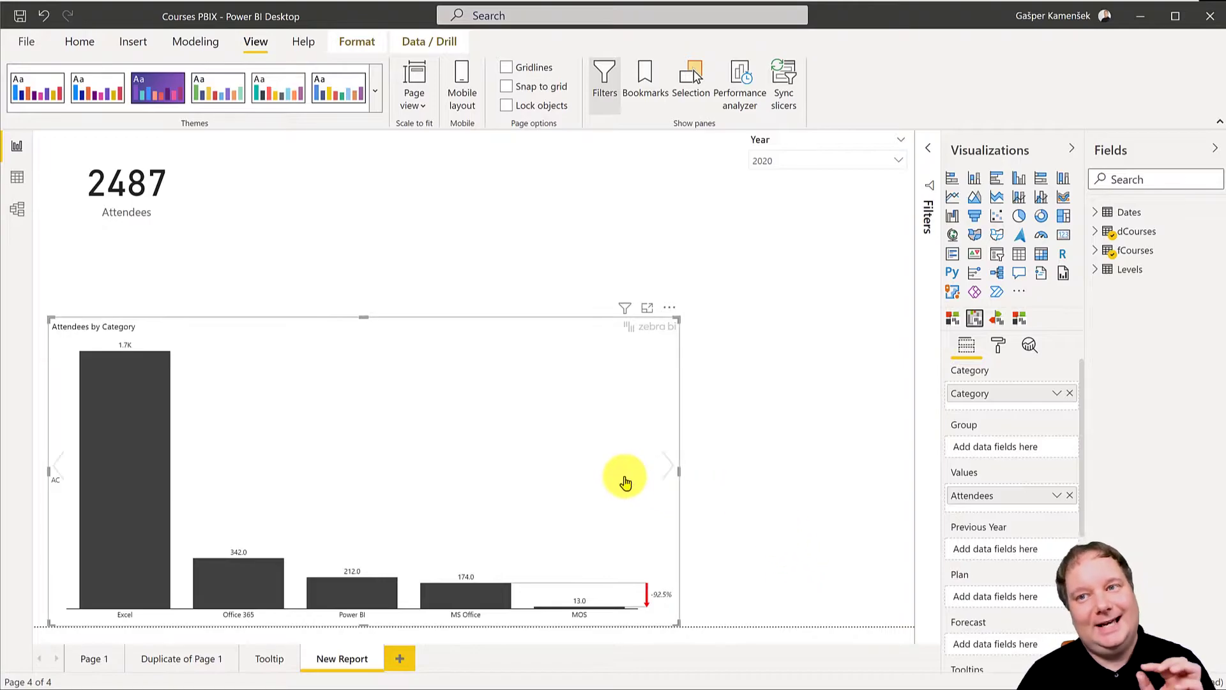
{"action": "left_click", "coordinate": [179, 228]}
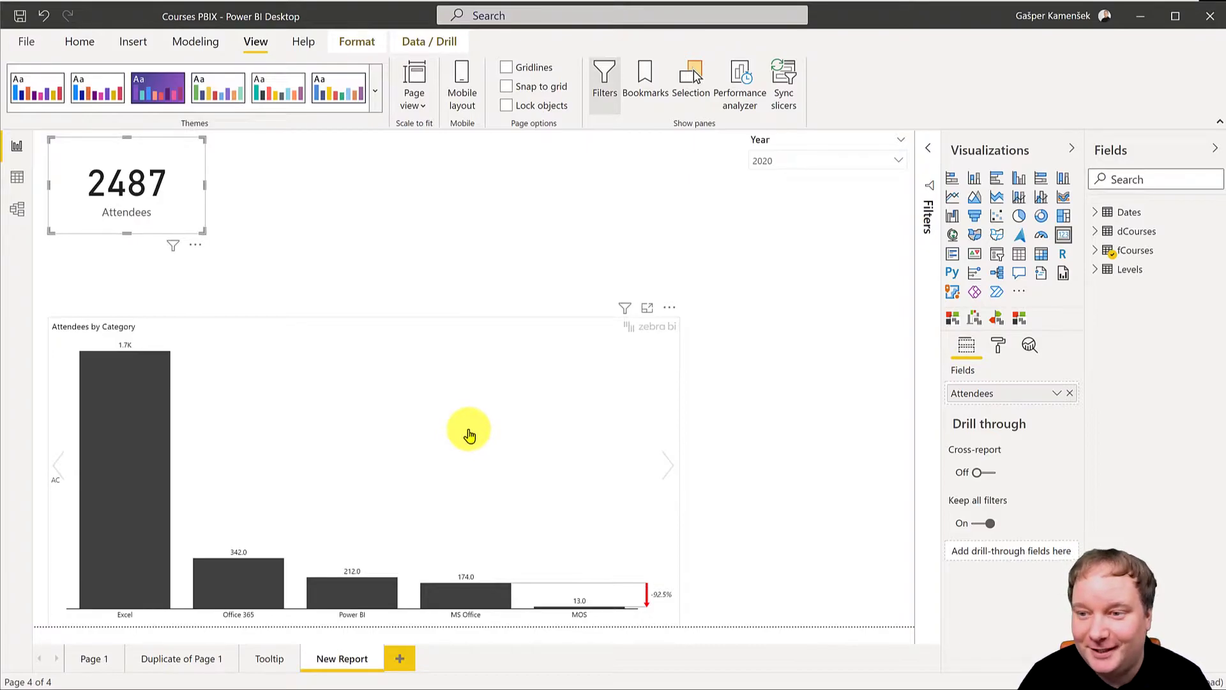
- Add a new report page with a Zebra BI Cards visual that uses Attendees from fCourses as its value
{"action": "left_click", "coordinate": [404, 658]}
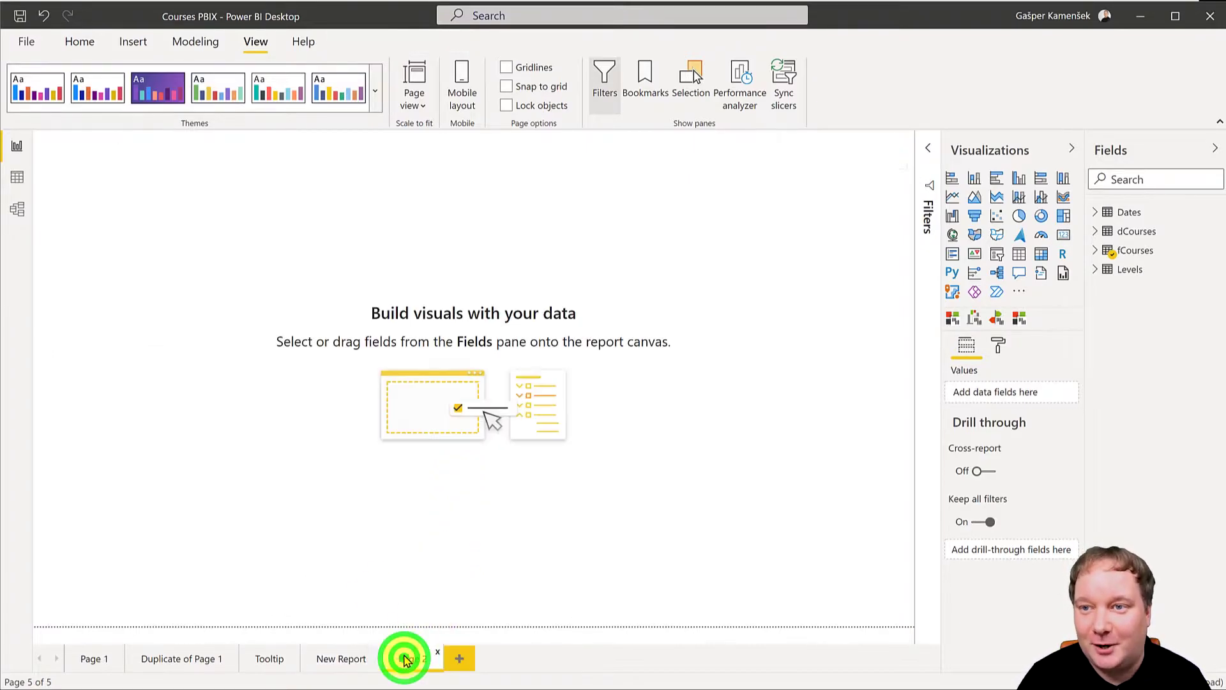
{"action": "left_click", "coordinate": [952, 325]}
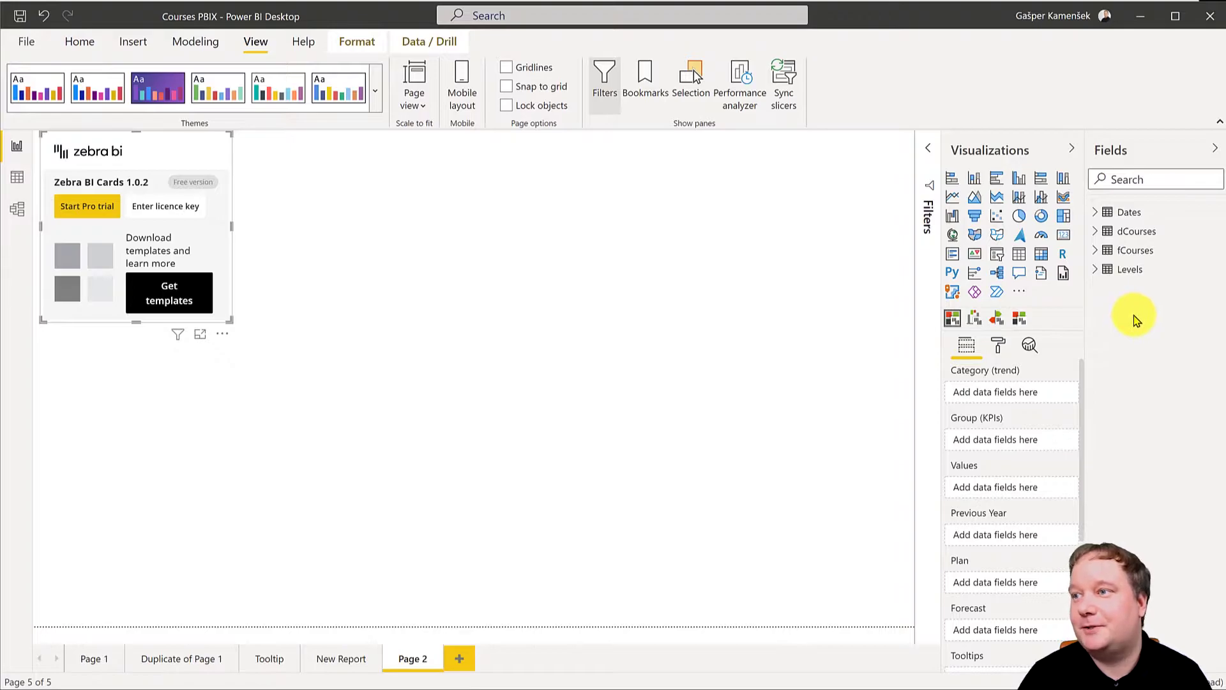
{"action": "left_click", "coordinate": [1096, 251]}
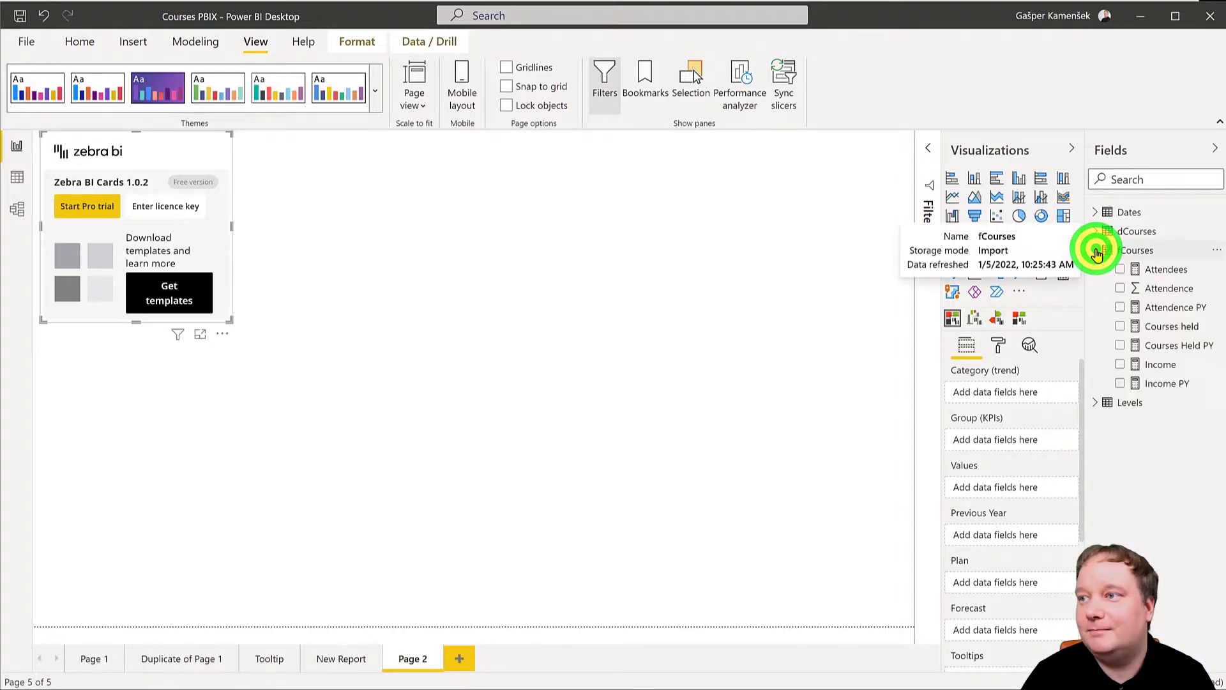
{"action": "left_click_drag", "start_coordinate": [1119, 269], "coordinate": [816, 376]}
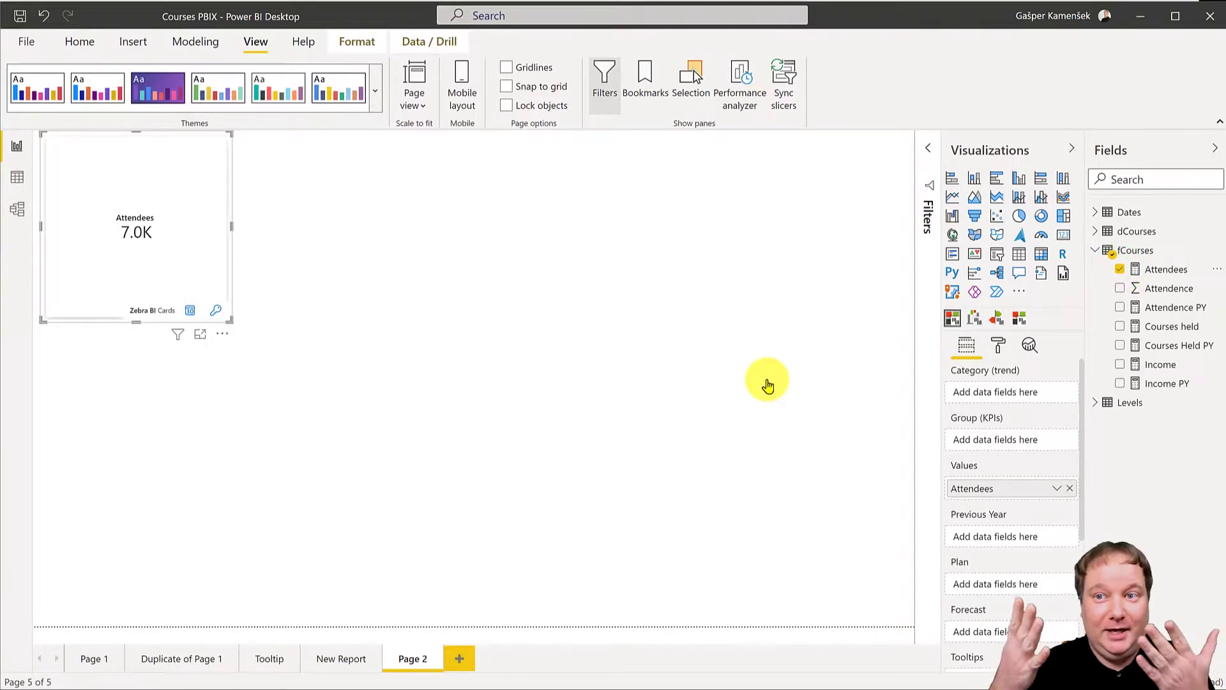
- Add Attendence PY as the card's previous-year measure and resize the card to about a quarter of the page width
{"action": "left_click_drag", "start_coordinate": [232, 320], "coordinate": [214, 284]}
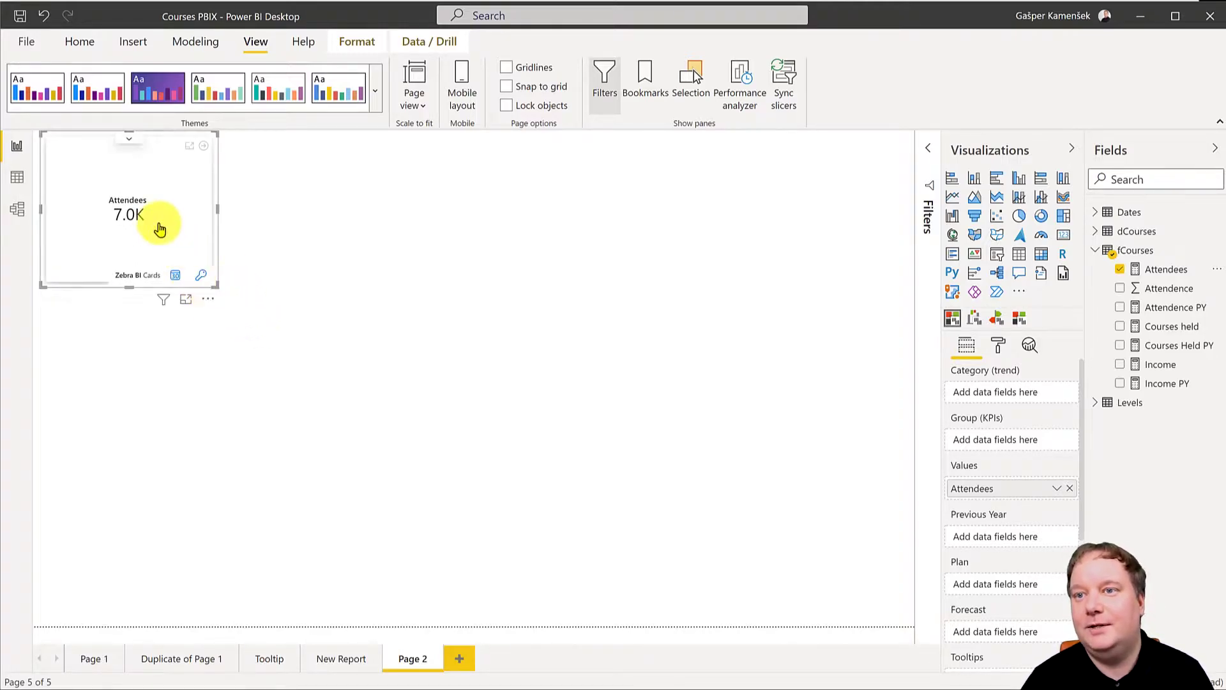
{"action": "left_click", "coordinate": [1120, 308]}
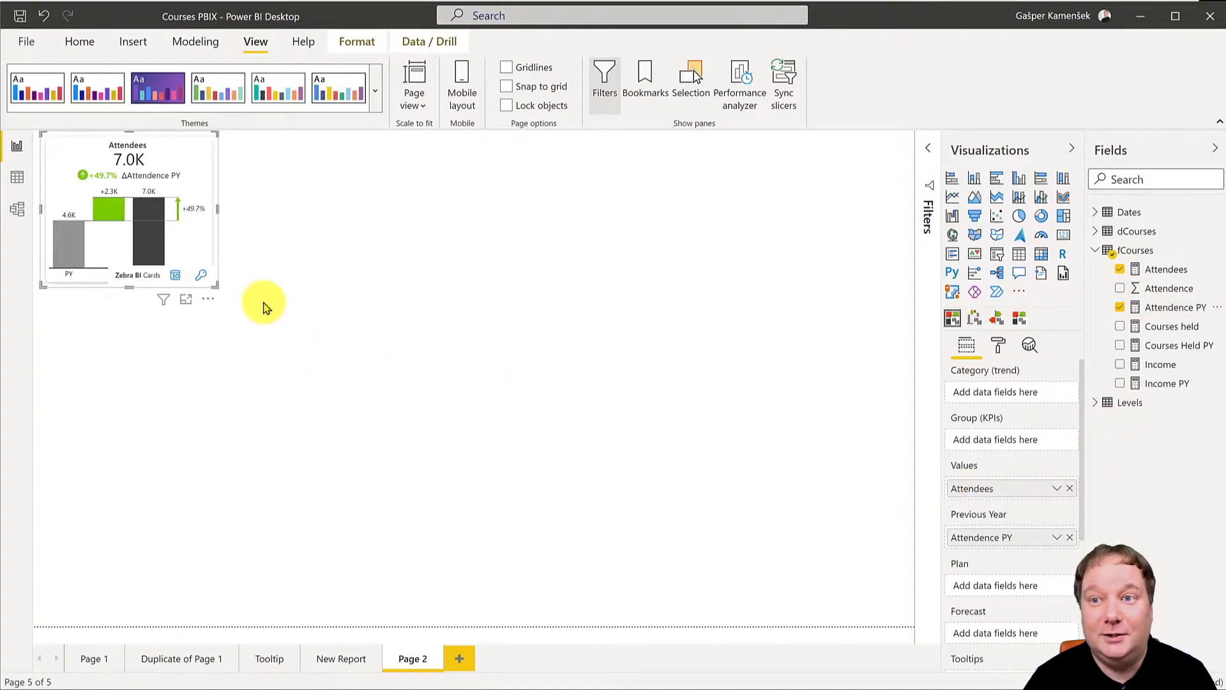
{"action": "left_click_drag", "start_coordinate": [214, 285], "coordinate": [267, 345]}
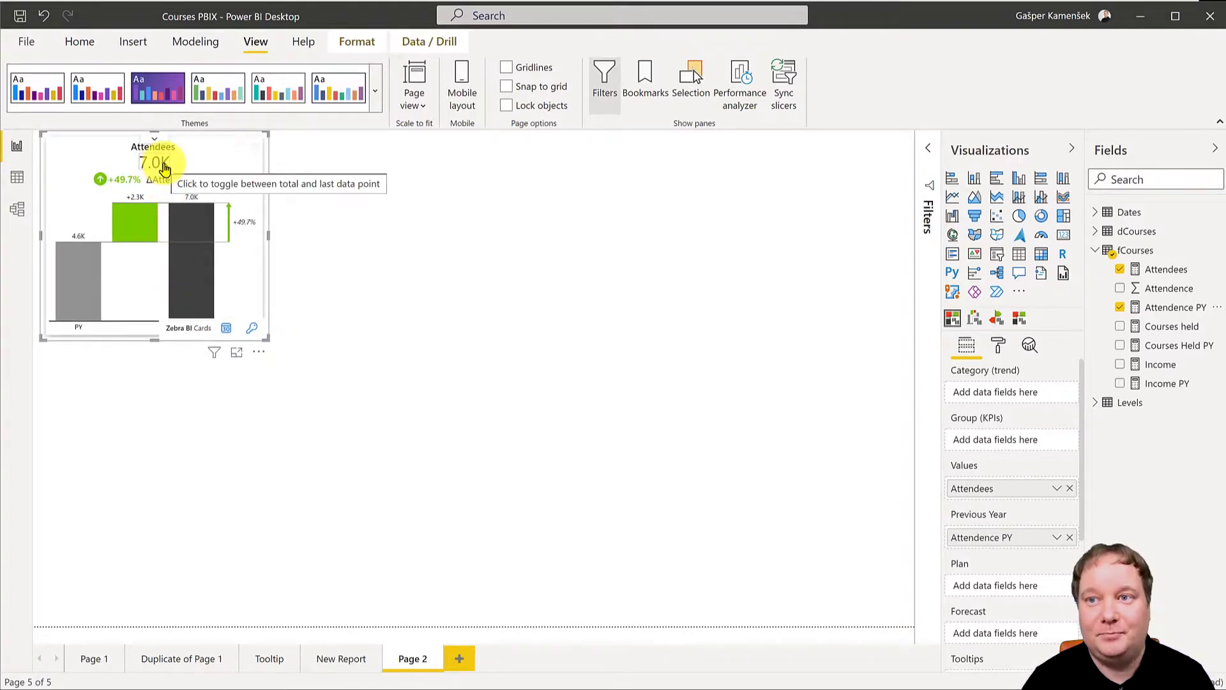
- Toggle the variance display on the Zebra BI card to show both the relative and absolute change
{"action": "mouse_move", "coordinate": [127, 185]}
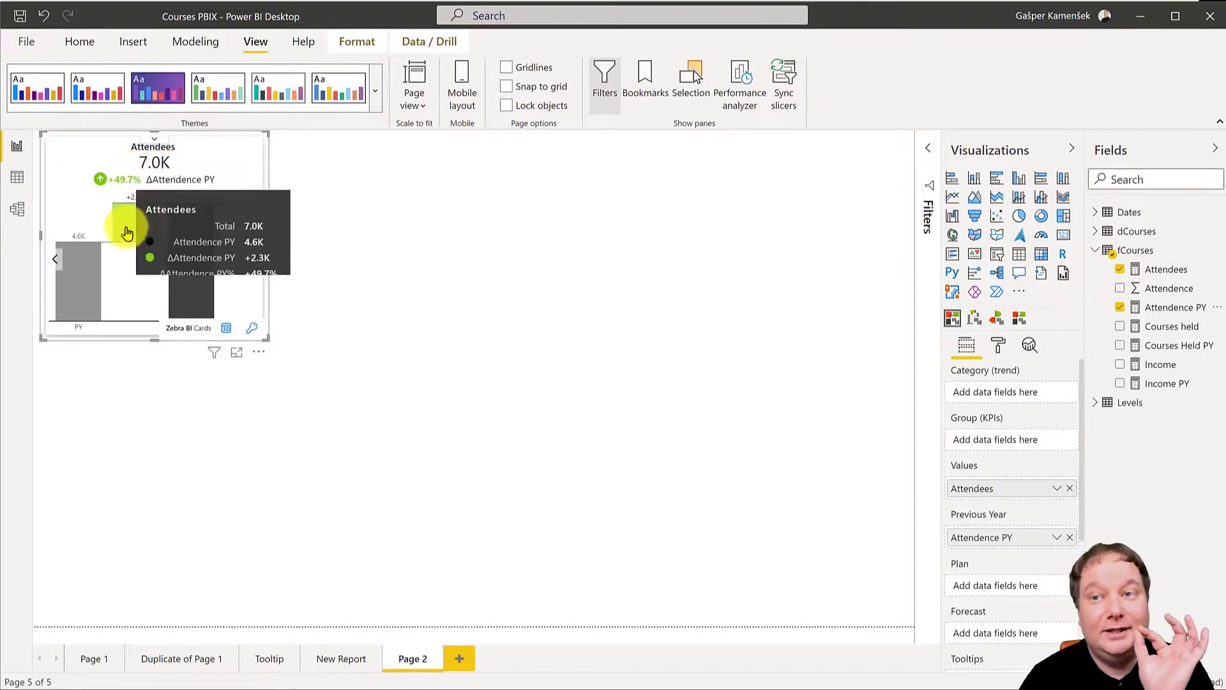
{"action": "left_click", "coordinate": [123, 184]}
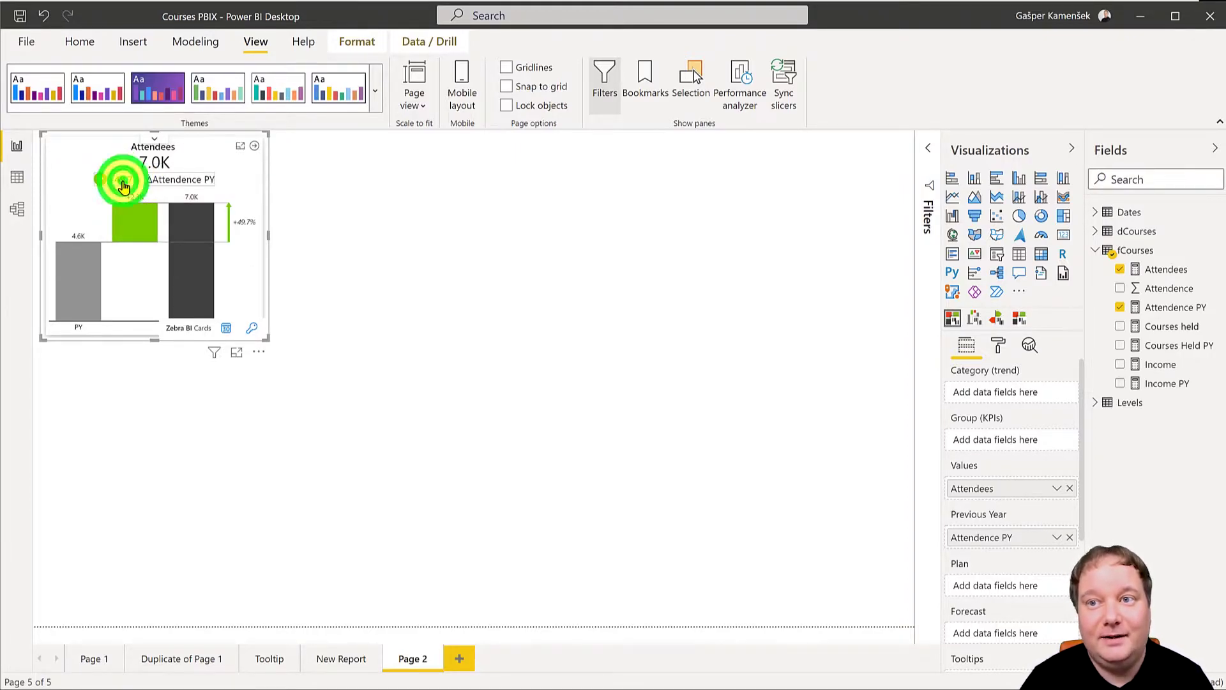
{"action": "left_click", "coordinate": [125, 183]}
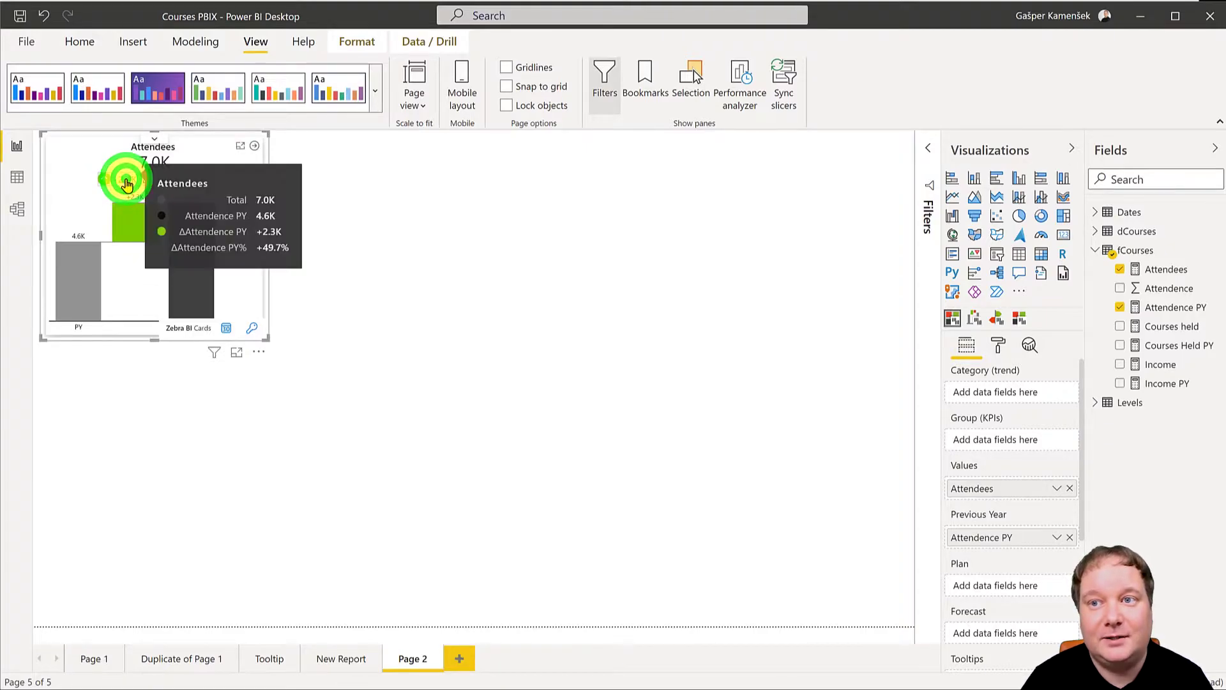
{"action": "left_click", "coordinate": [123, 184]}
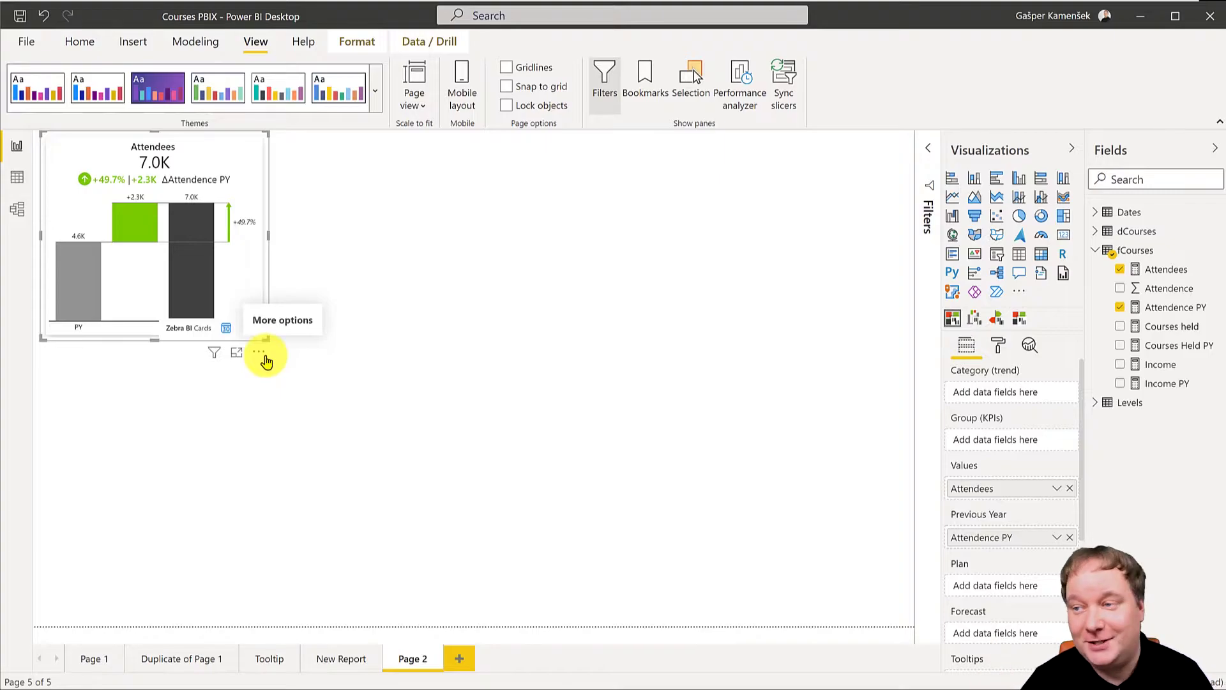
- Try the Line chart type in the Zebra BI card's formatting and set it back to Waterfall
{"action": "left_click", "coordinate": [1002, 345]}
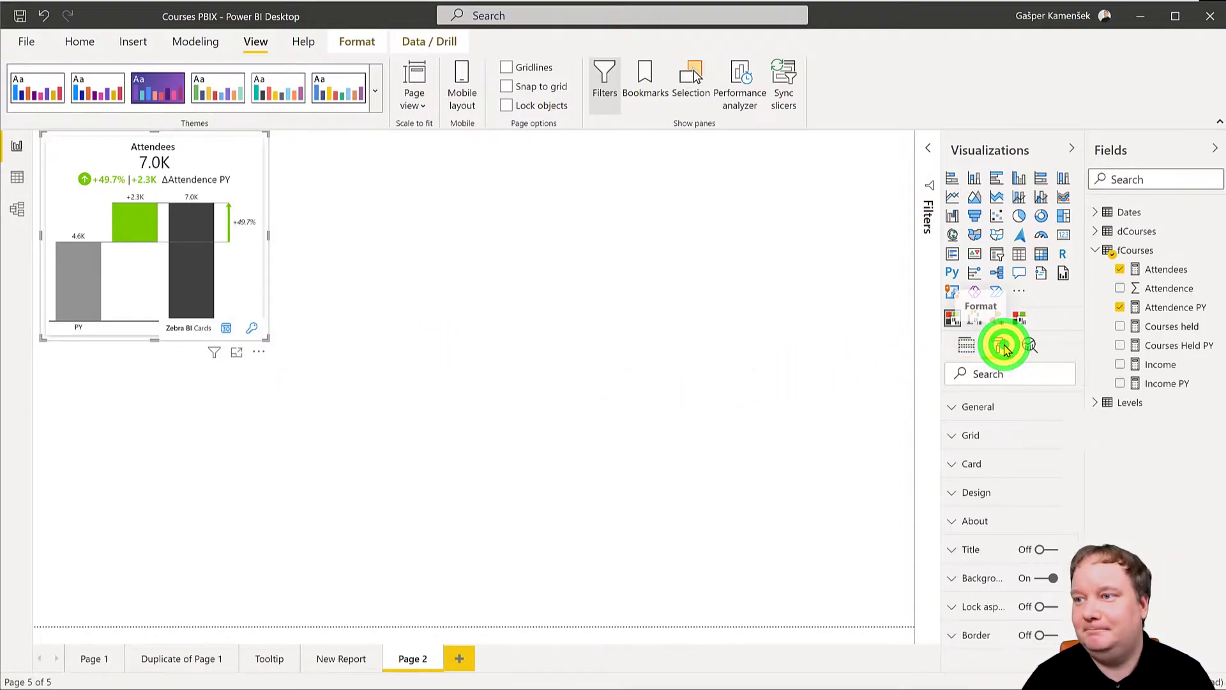
{"action": "left_click", "coordinate": [981, 474]}
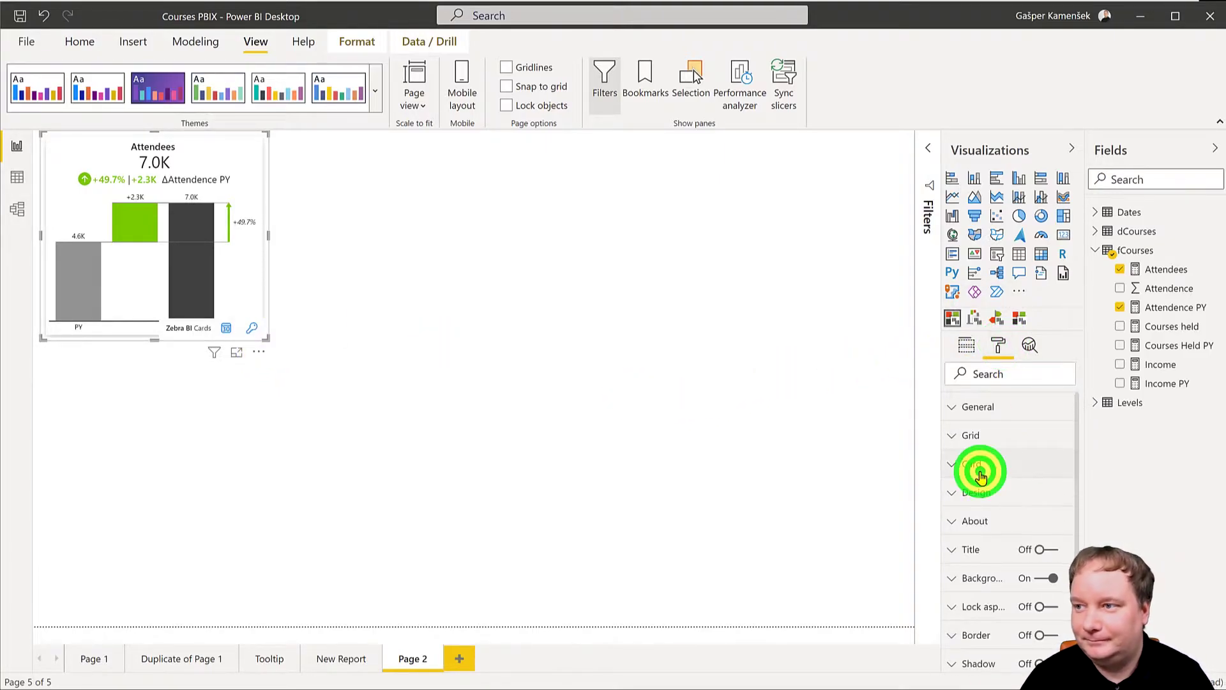
{"action": "scroll", "coordinate": [1018, 504], "scroll_direction": "down", "scroll_amount": 2}
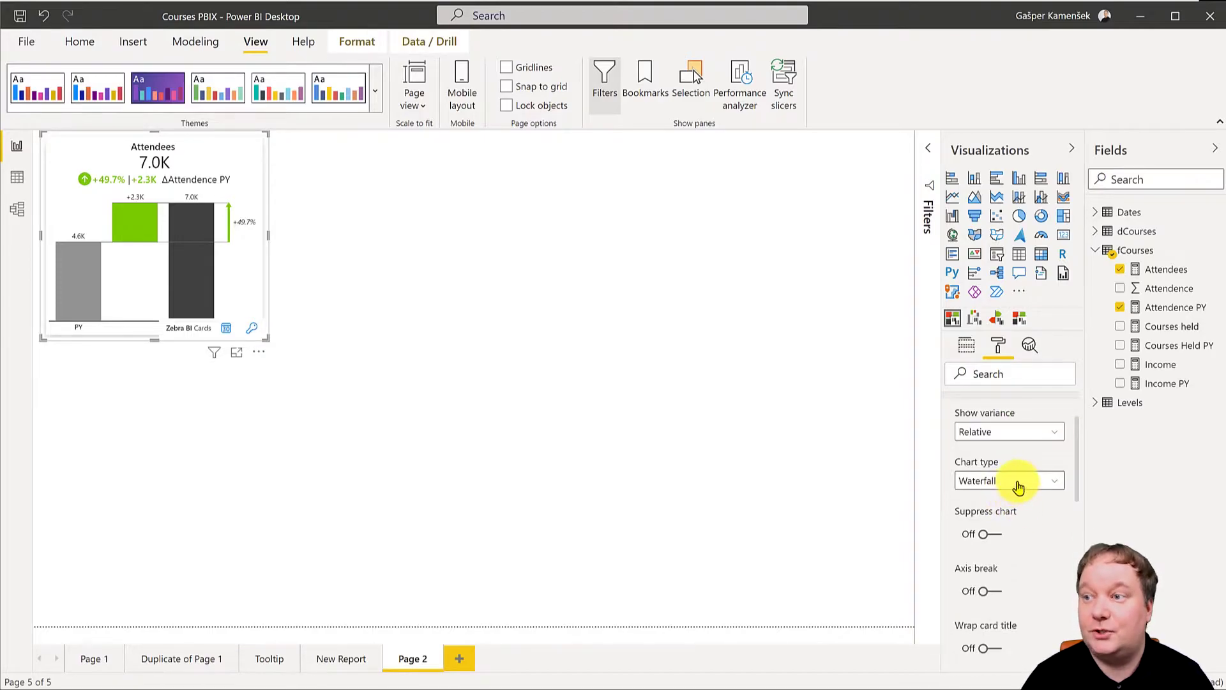
{"action": "left_click", "coordinate": [1018, 486]}
{"action": "left_click", "coordinate": [984, 556]}
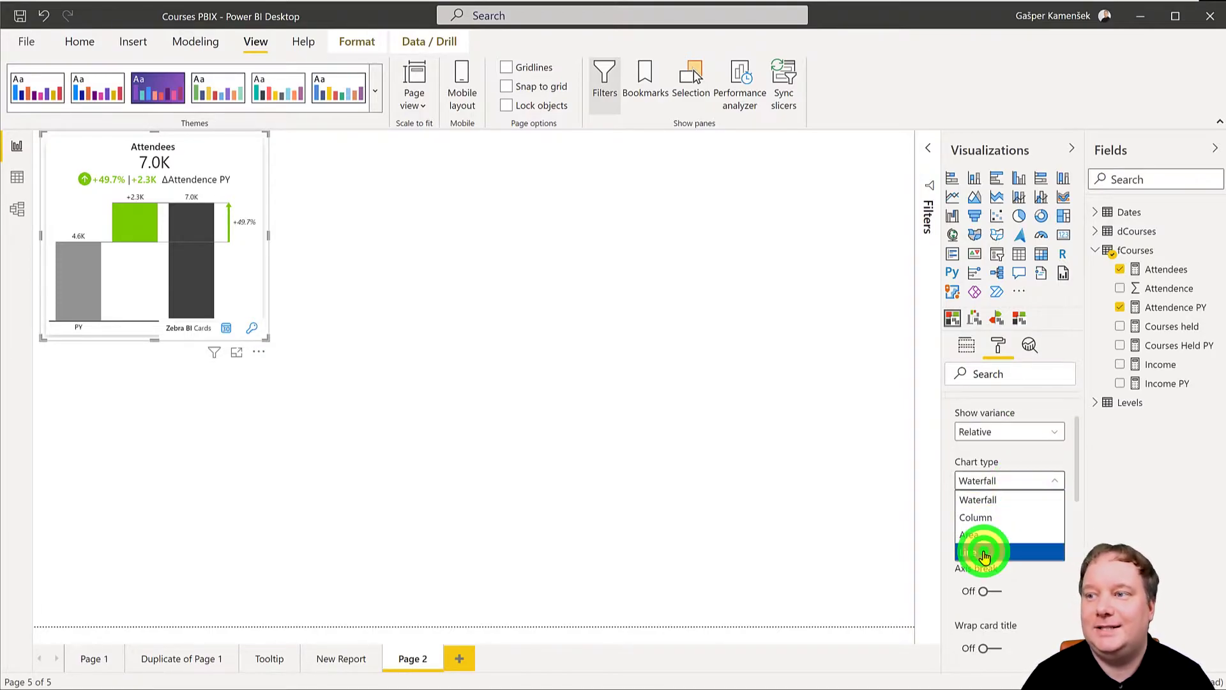
{"action": "left_click", "coordinate": [1020, 480]}
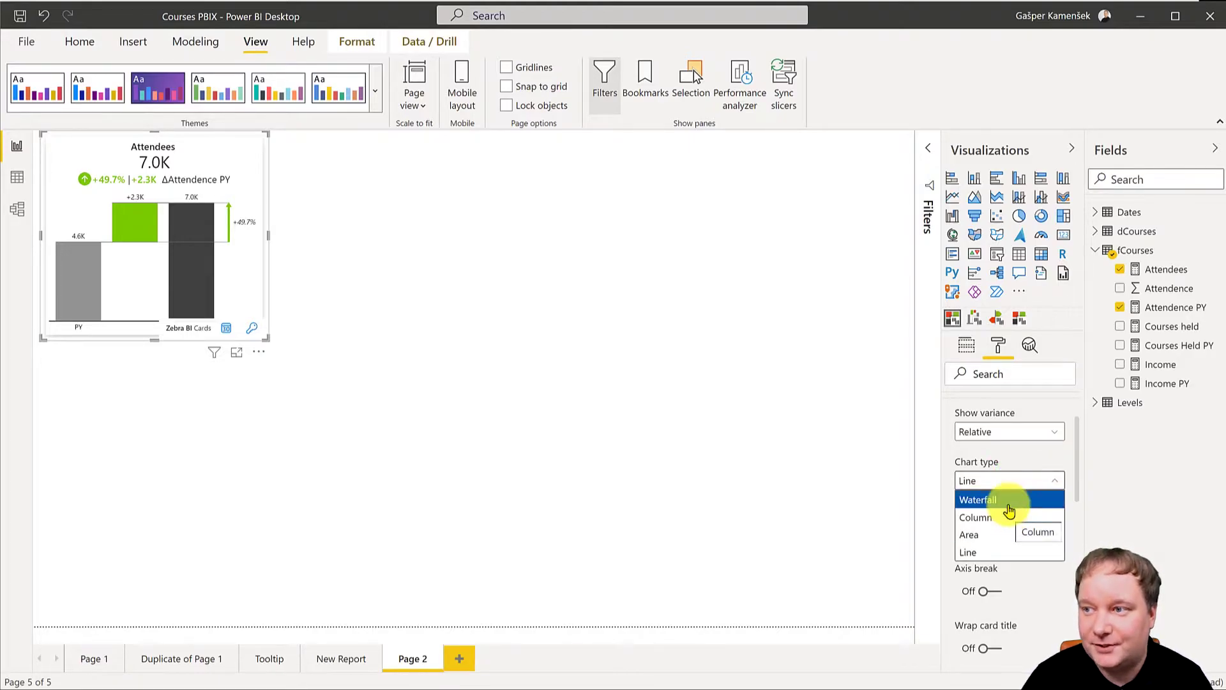
{"action": "left_click", "coordinate": [1009, 506]}
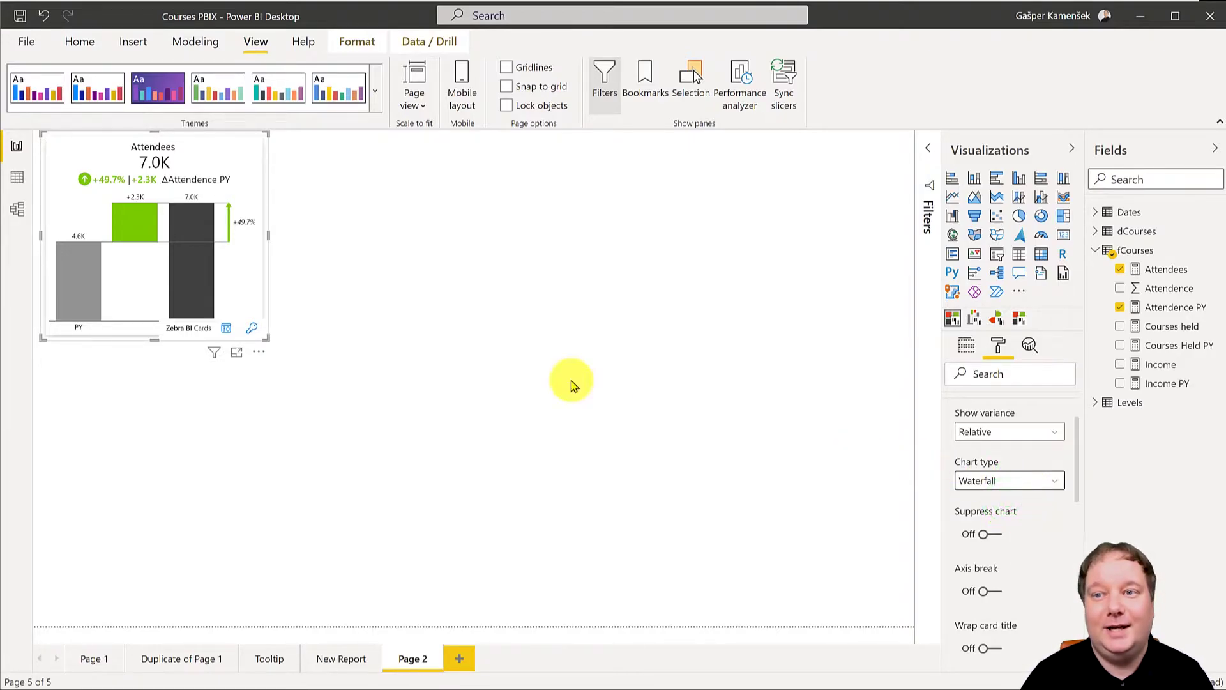
- Suppress the chart on the Attendees card and show only its relative variance, narrowing the visual slightly
{"action": "mouse_move", "coordinate": [266, 338]}
{"action": "left_mouse_down"}
{"action": "mouse_move", "coordinate": [275, 345]}
{"action": "mouse_move", "coordinate": [254, 337]}
{"action": "left_mouse_up"}
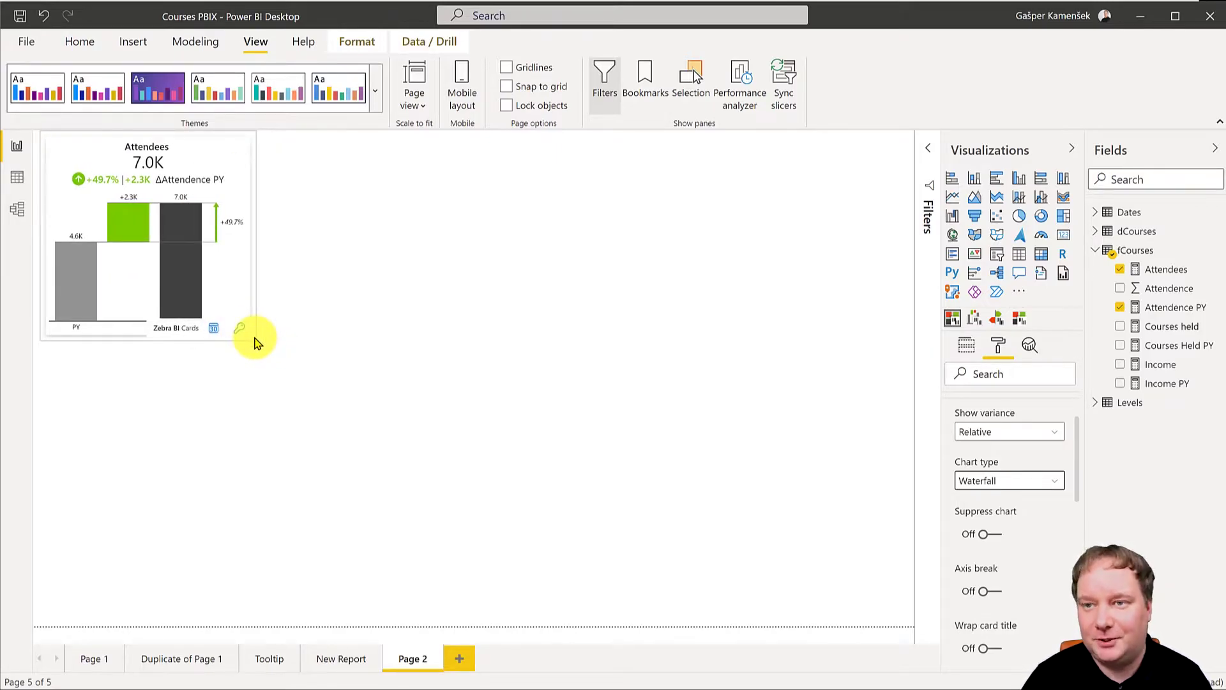
{"action": "left_click", "coordinate": [990, 534]}
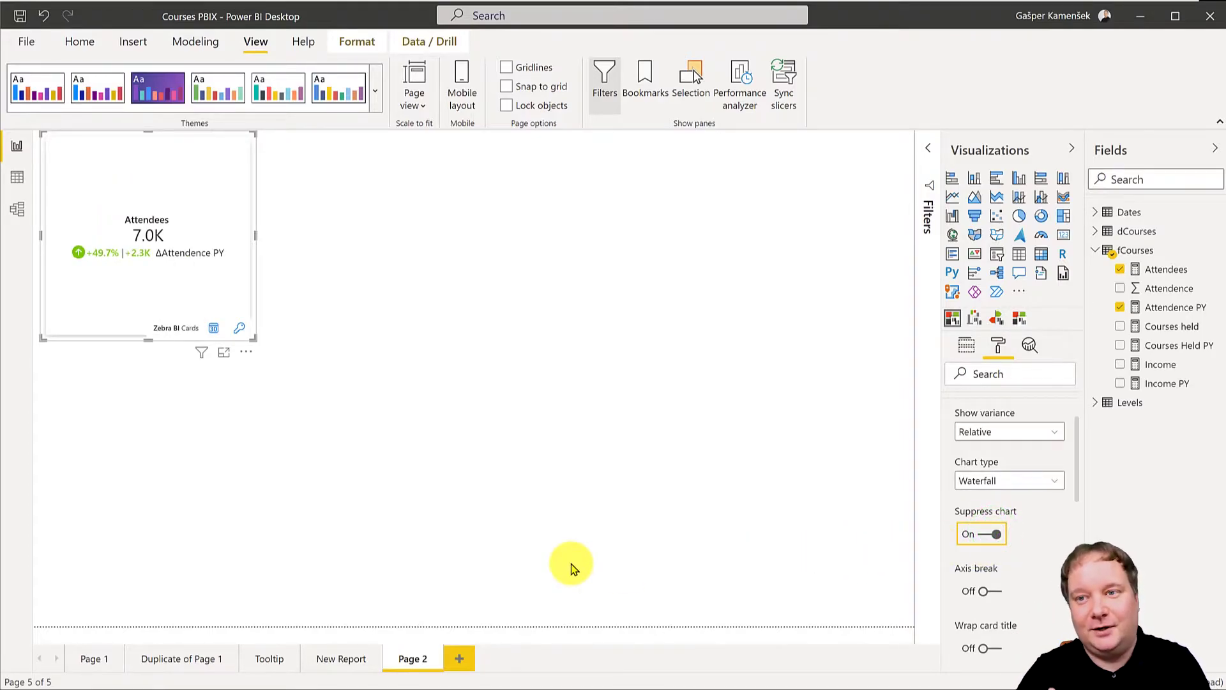
{"action": "left_click", "coordinate": [122, 254]}
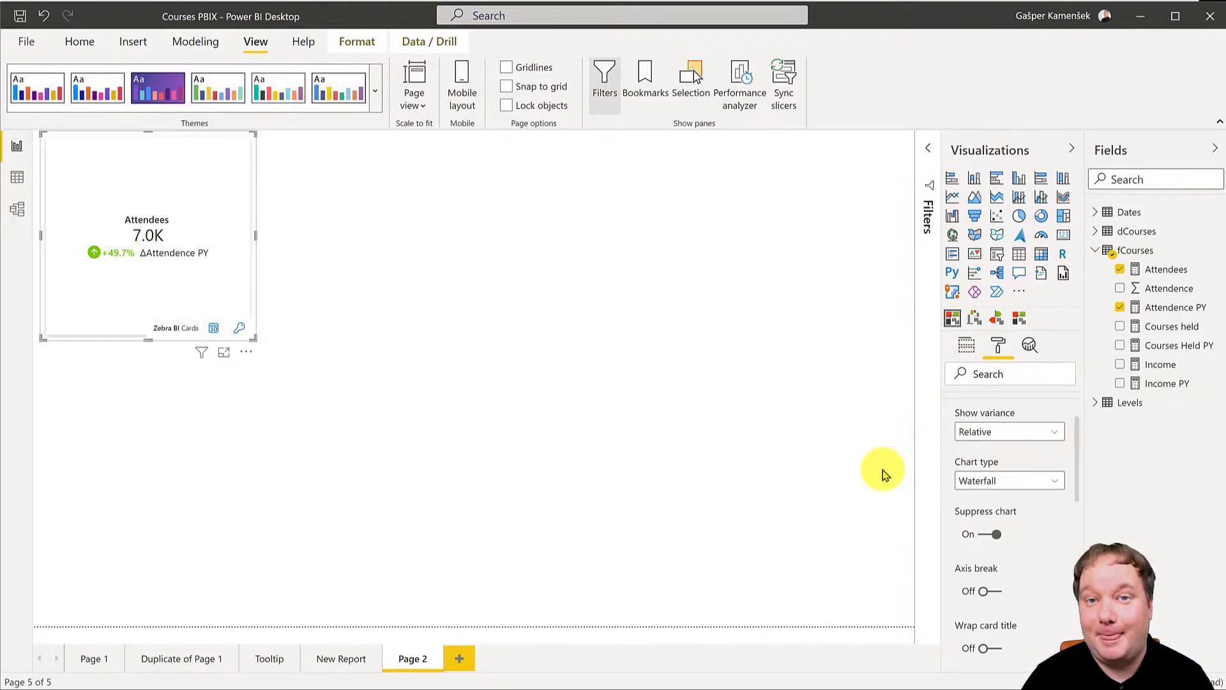
- Group the KPI cards by Category from dCourses and enlarge the visual to about two fifths of the page width
{"action": "left_click", "coordinate": [1098, 254]}
{"action": "left_click", "coordinate": [1096, 231]}
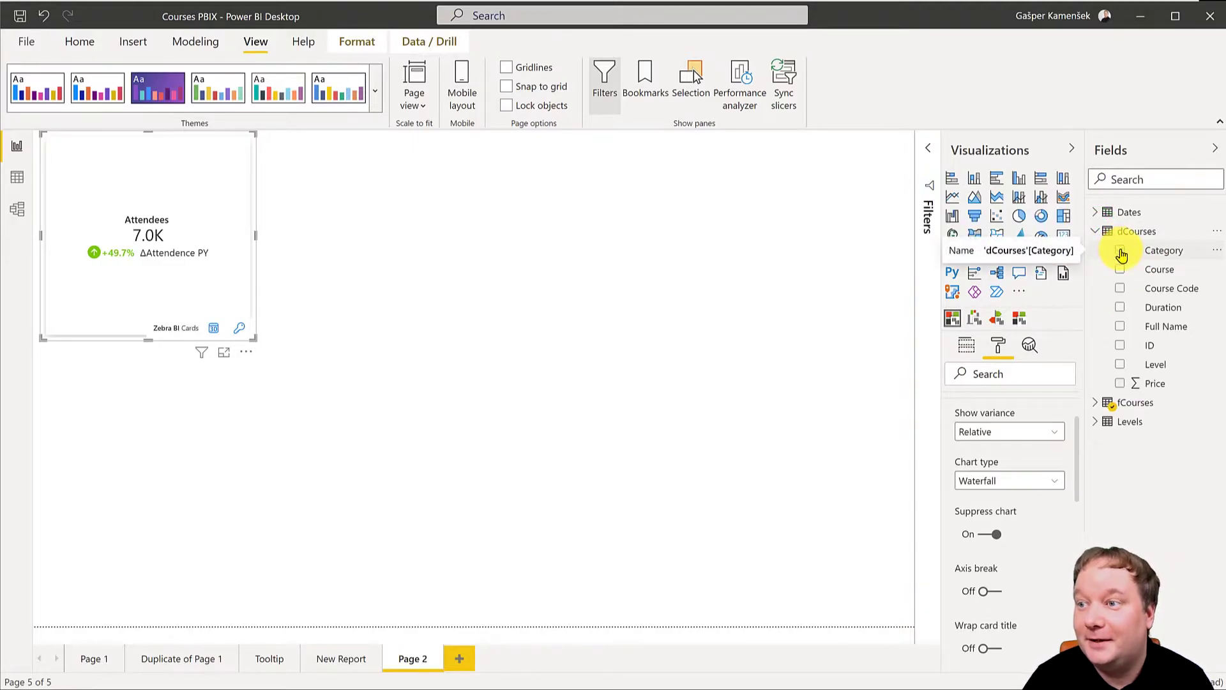
{"action": "left_click", "coordinate": [965, 345]}
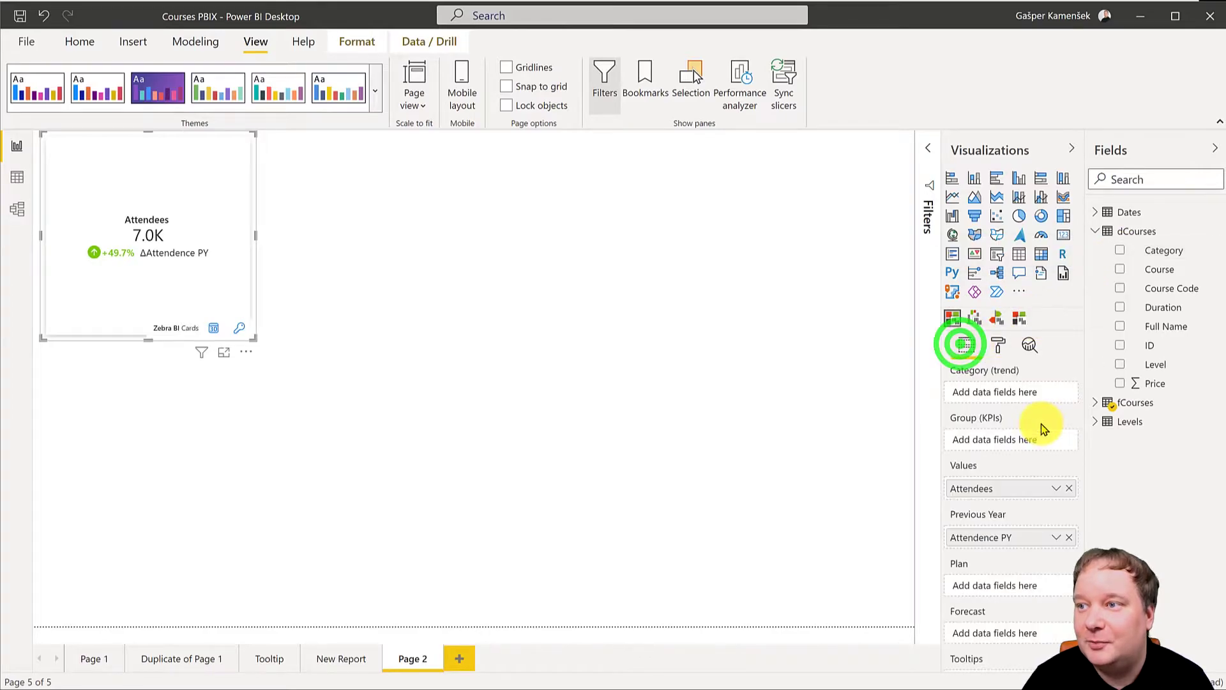
{"action": "left_click_drag", "start_coordinate": [1161, 250], "coordinate": [987, 441]}
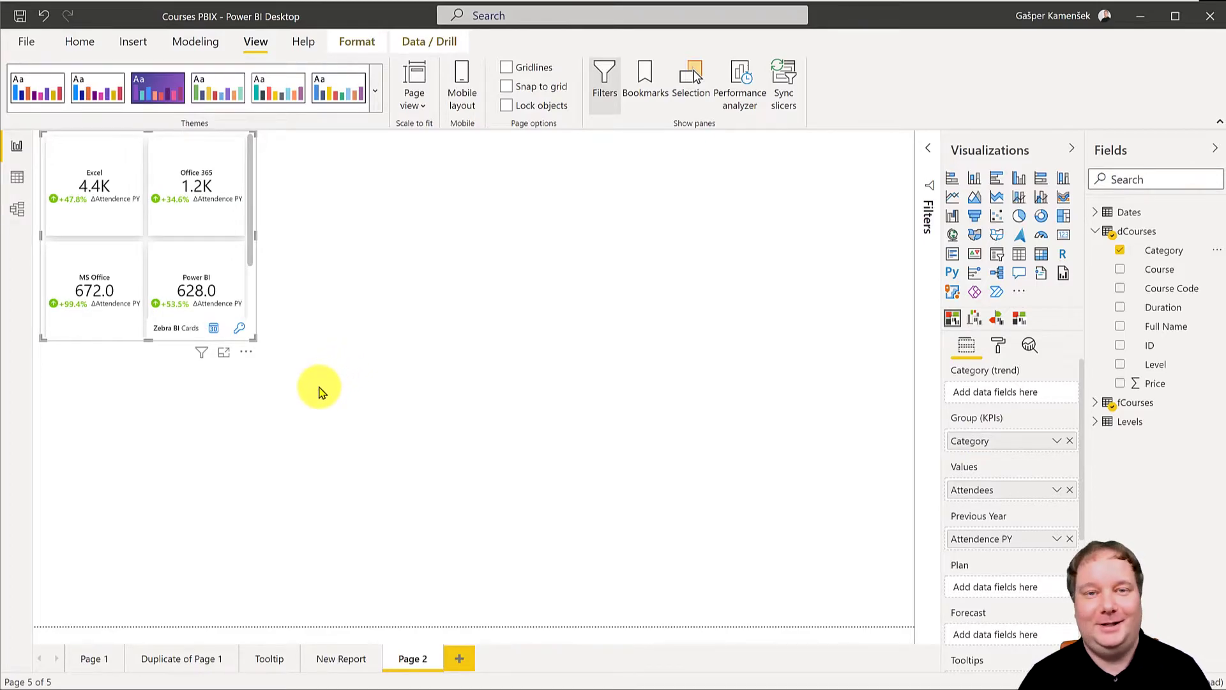
{"action": "left_click_drag", "start_coordinate": [254, 337], "coordinate": [400, 453]}
{"action": "left_click_drag", "start_coordinate": [409, 476], "coordinate": [405, 560]}
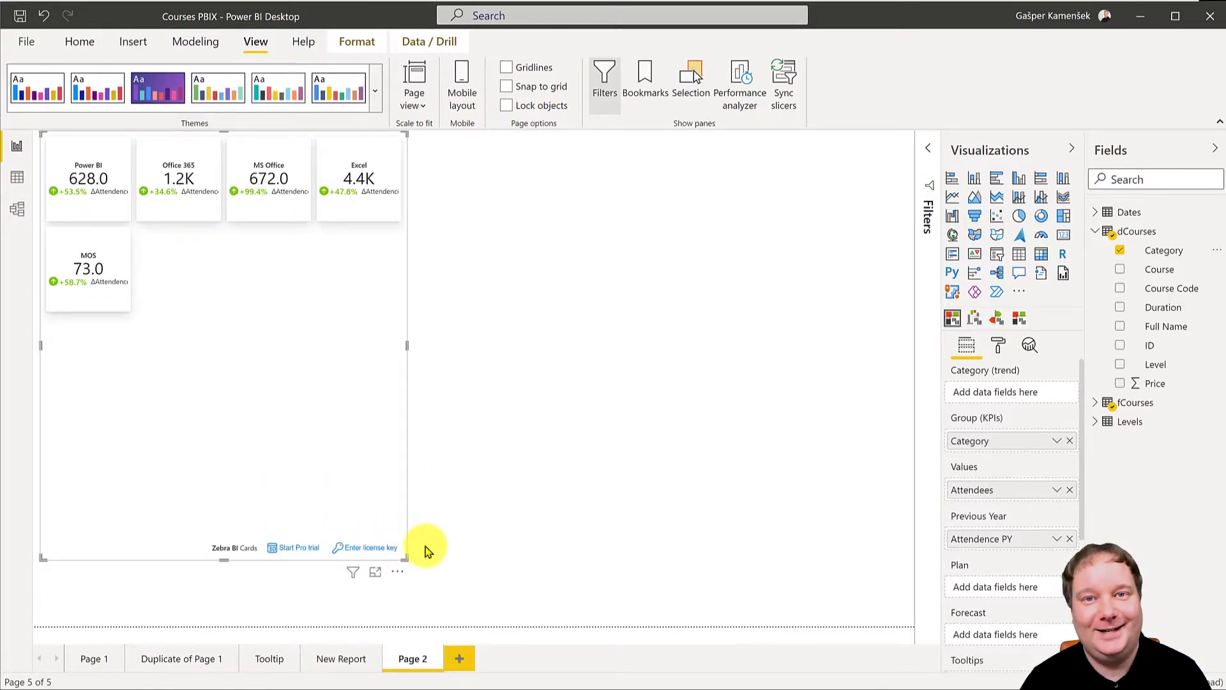
- Turn off Suppress chart in the Card formatting of the grouped Zebra BI visual
{"action": "left_click", "coordinate": [819, 171]}
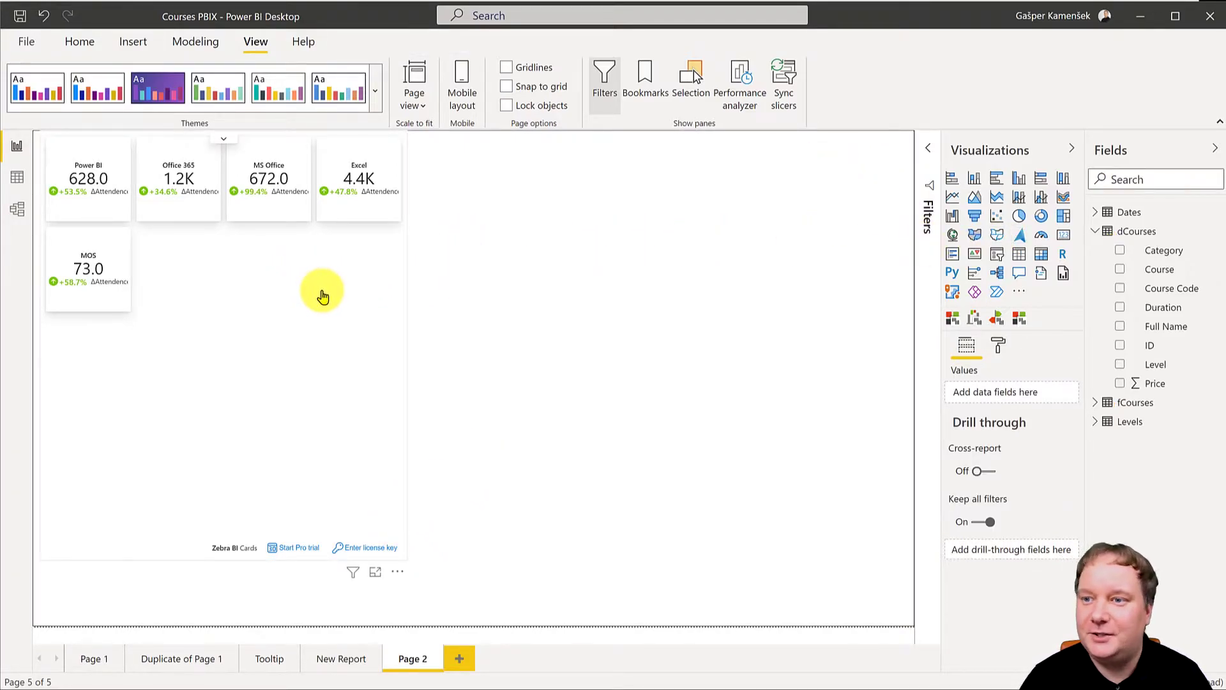
{"action": "left_click", "coordinate": [381, 343]}
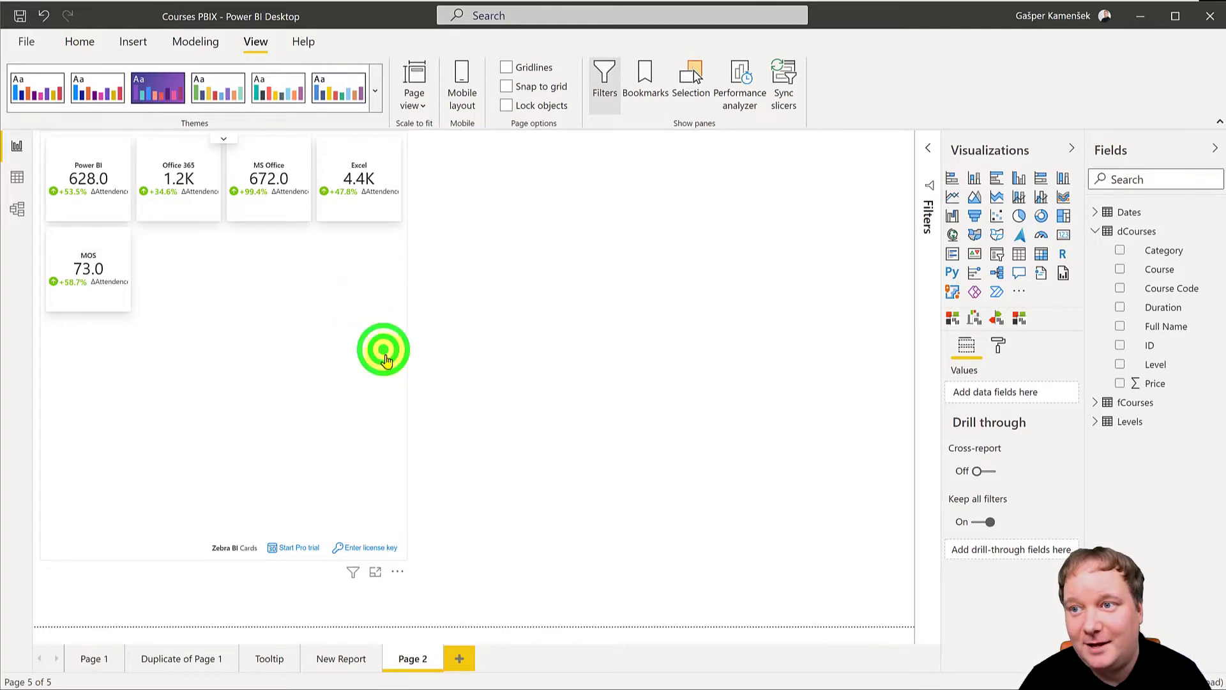
{"action": "left_click", "coordinate": [1003, 348]}
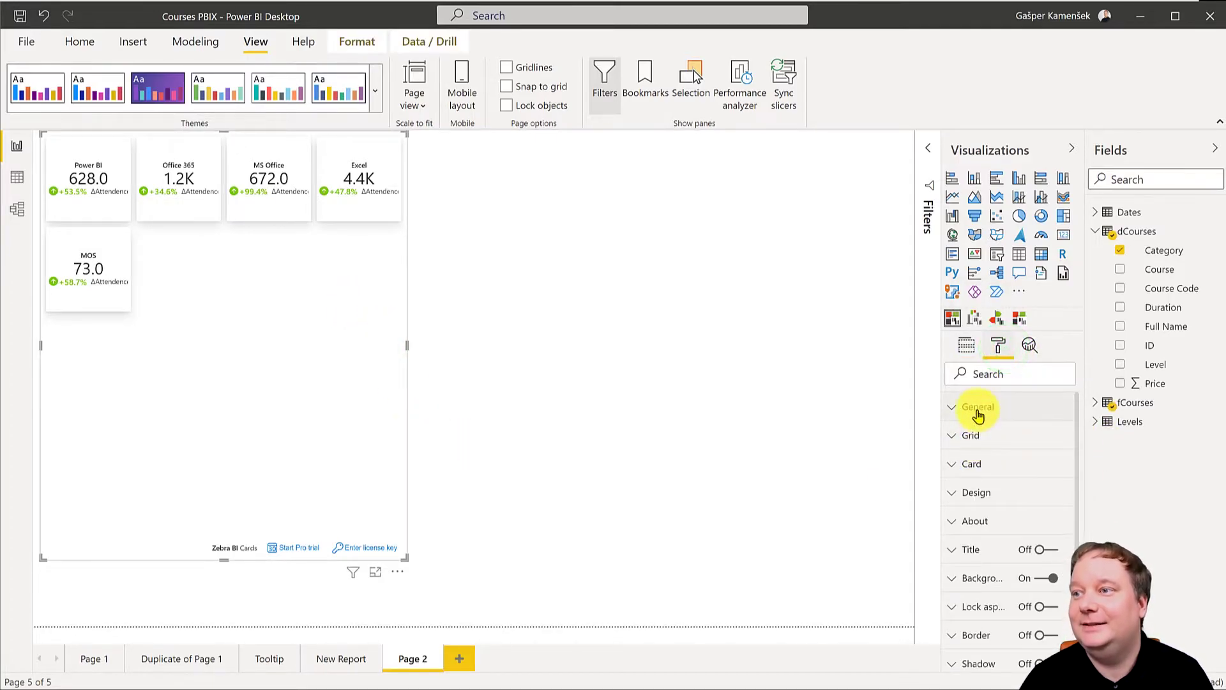
{"action": "left_click", "coordinate": [968, 453]}
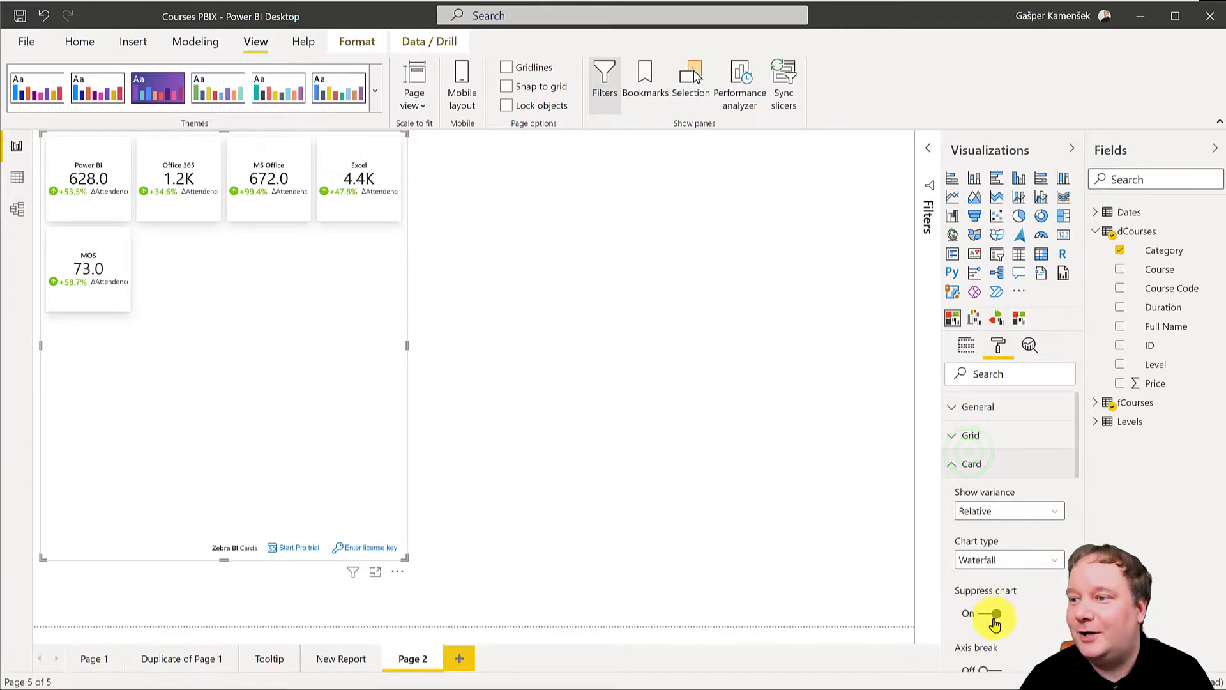
{"action": "left_click", "coordinate": [984, 614]}
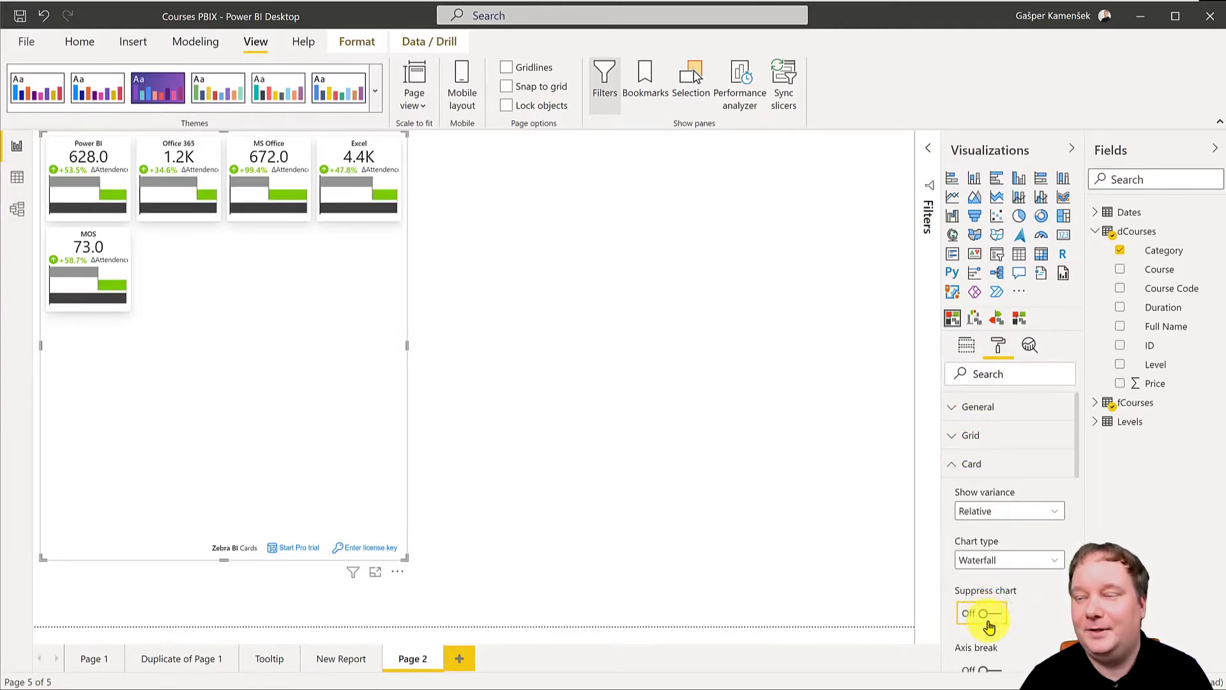
- Add Month from Dates as the cards' trend category and enlarge the visual to about half the page width and full page height
{"action": "left_click", "coordinate": [967, 345]}
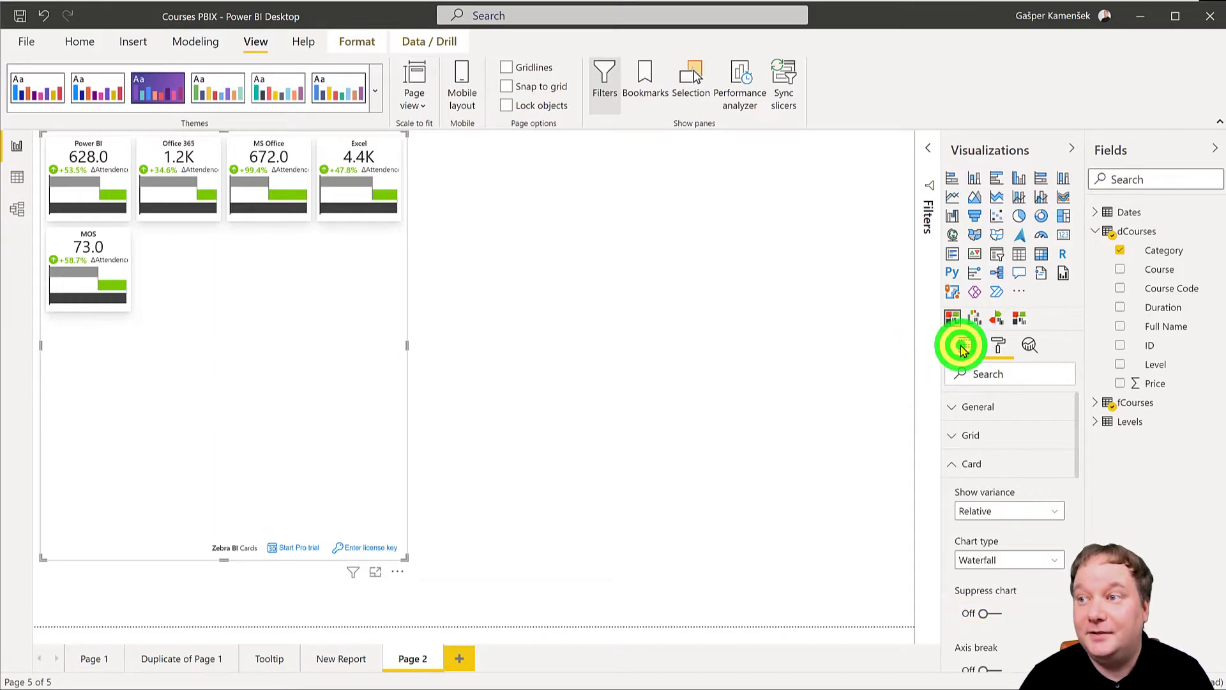
{"action": "left_click", "coordinate": [1098, 214]}
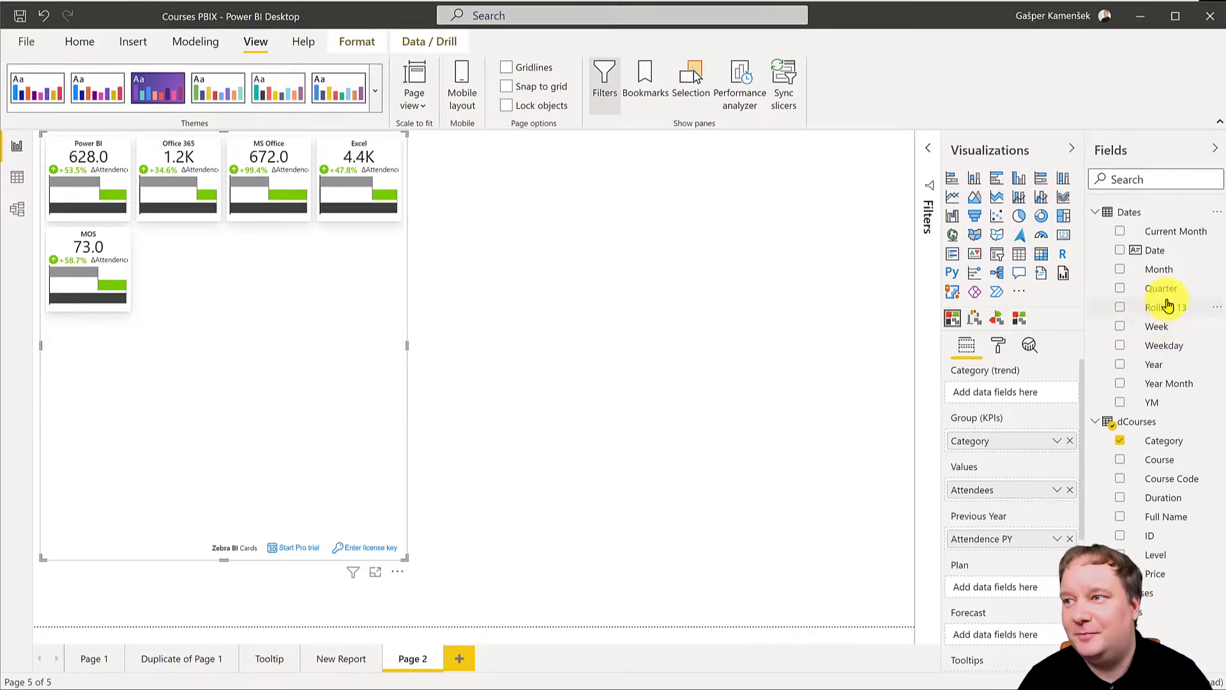
{"action": "left_click_drag", "start_coordinate": [1173, 274], "coordinate": [994, 396]}
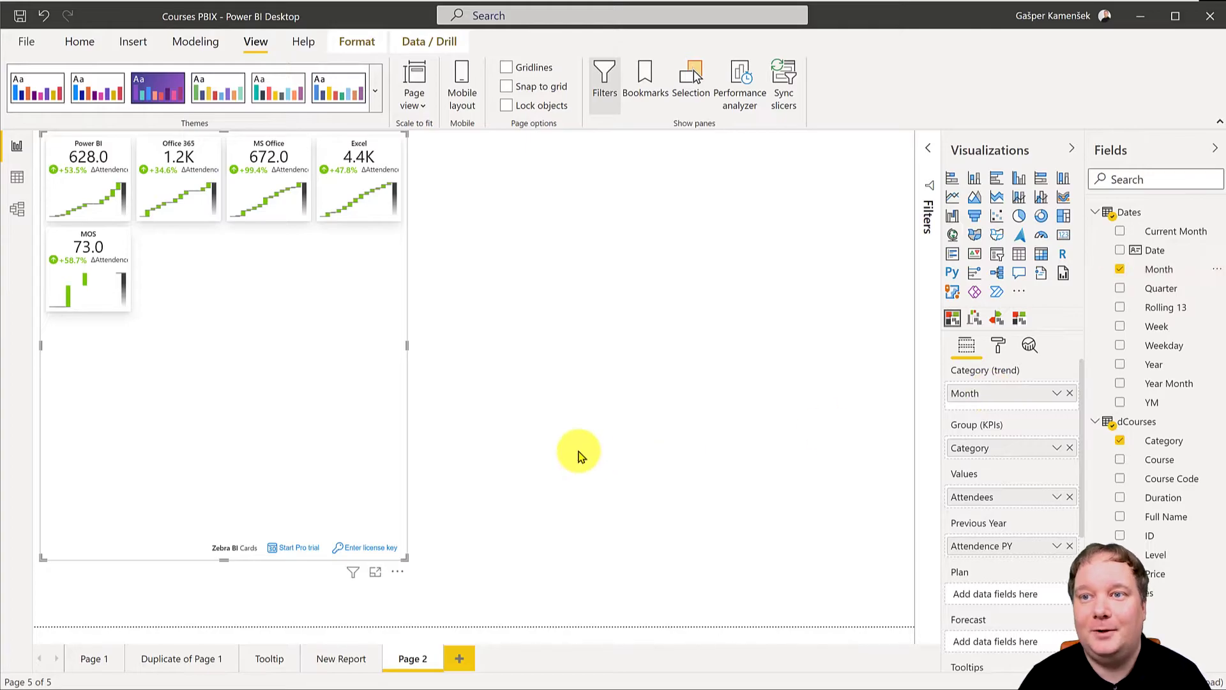
{"action": "left_click", "coordinate": [405, 557]}
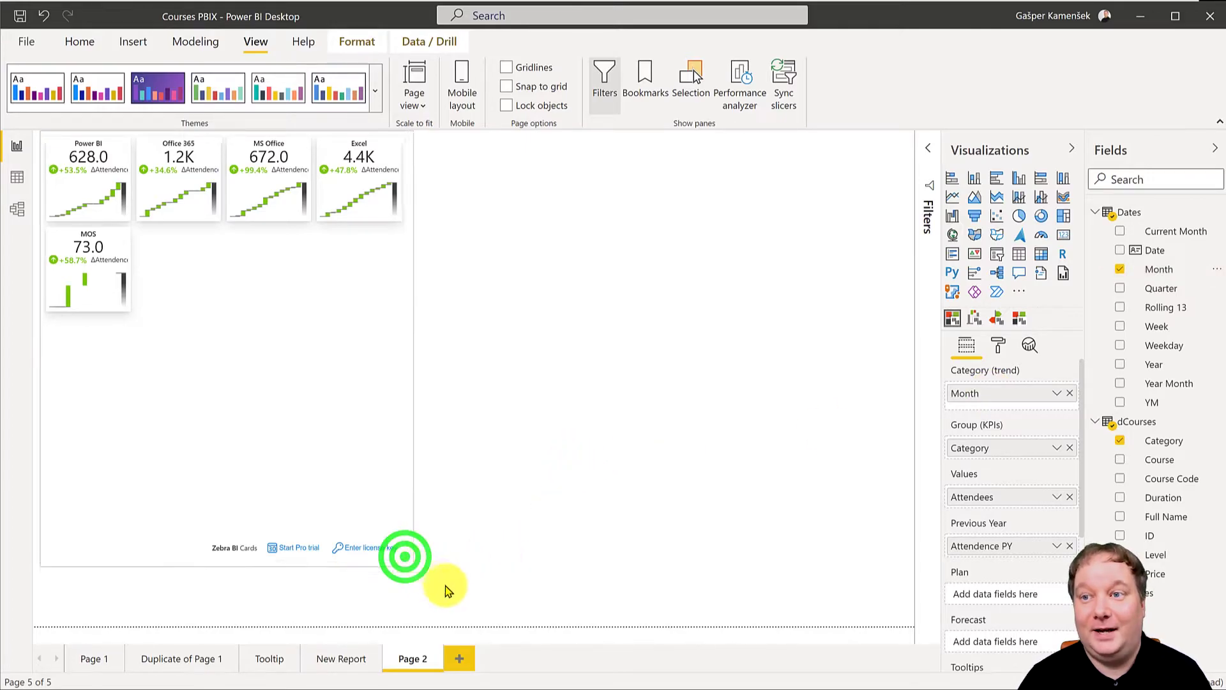
{"action": "left_click_drag", "start_coordinate": [492, 636], "coordinate": [488, 635]}
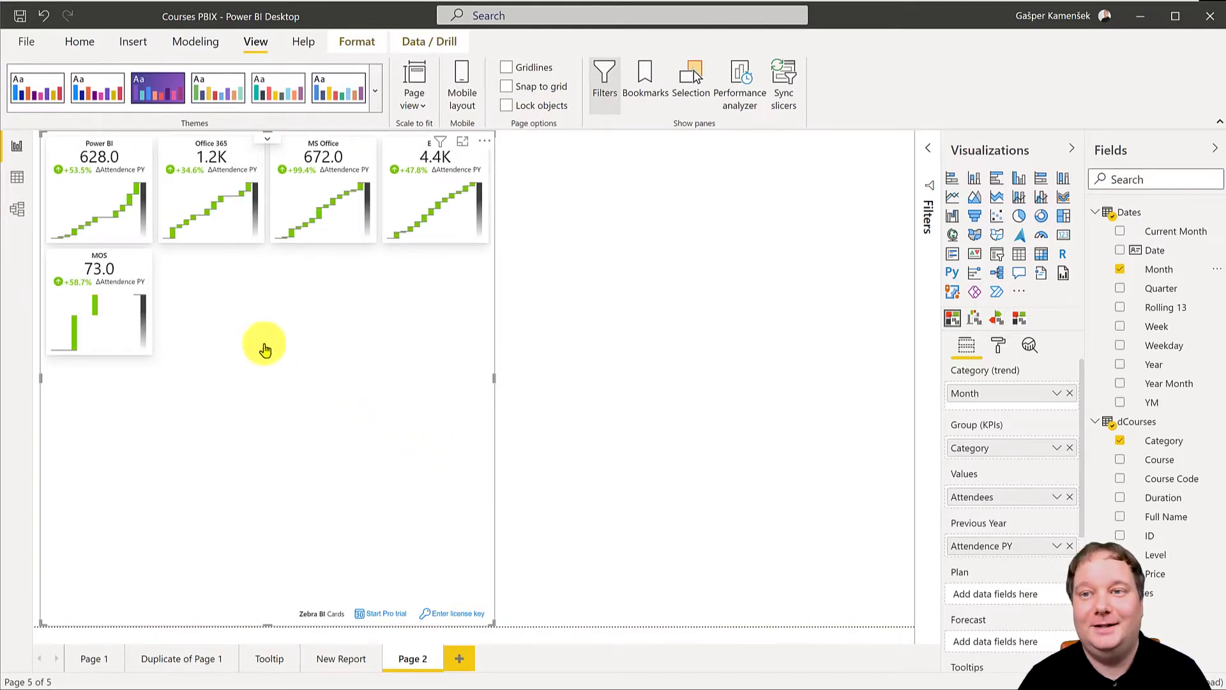
- Enlarge the Power BI card to a two-by-two block, changing its chart type to columns with variances and the MS Office card's to a line
{"action": "left_click_drag", "start_coordinate": [143, 231], "coordinate": [268, 372]}
{"action": "left_click", "coordinate": [255, 273]}
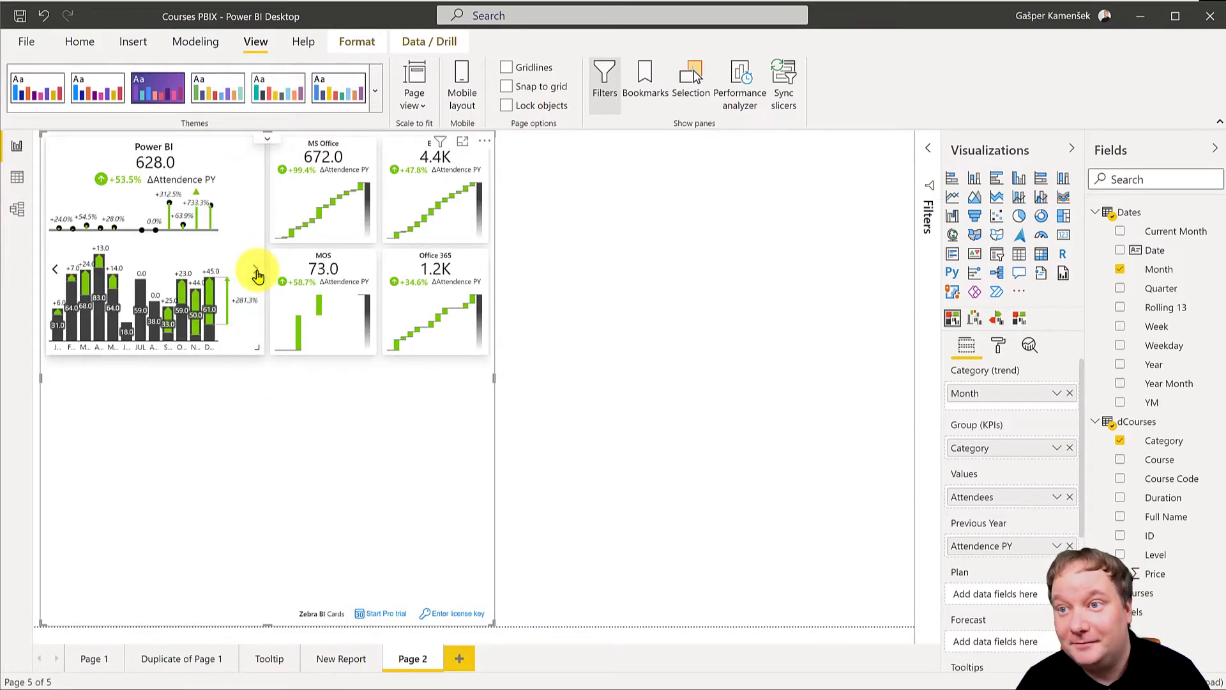
{"action": "left_click", "coordinate": [282, 211]}
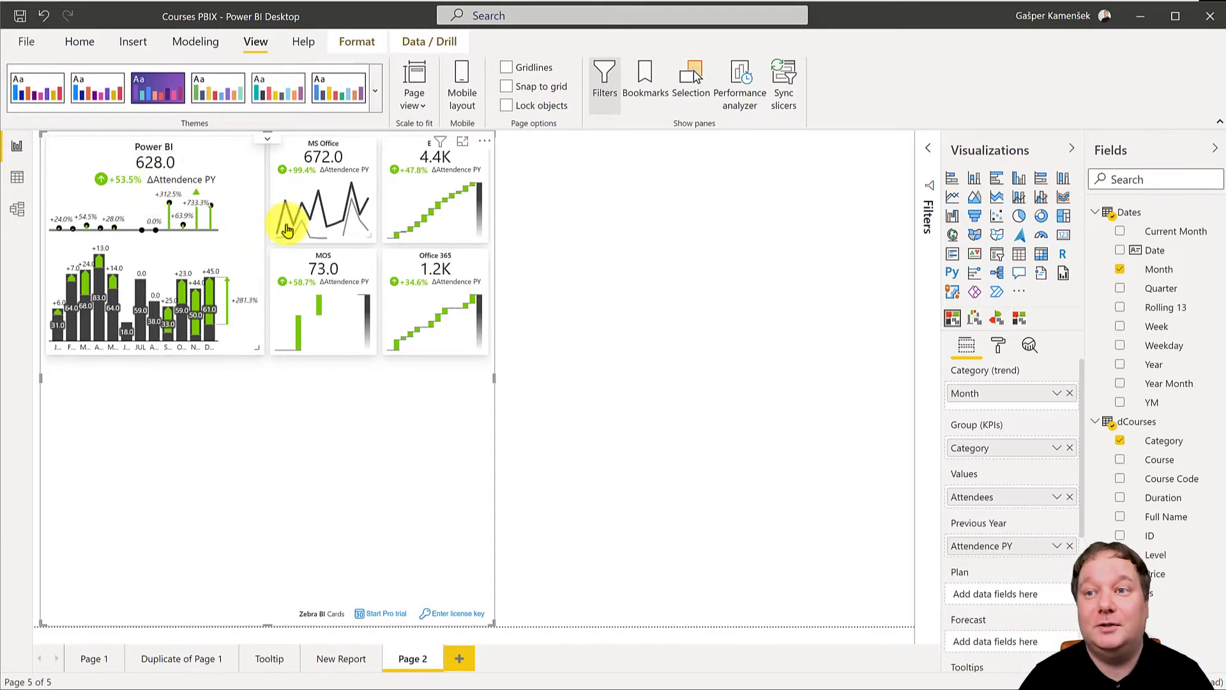
- Inspect the MS Office card's tooltips and show both relative and absolute variance on the Power BI card
{"action": "mouse_move", "coordinate": [326, 192]}
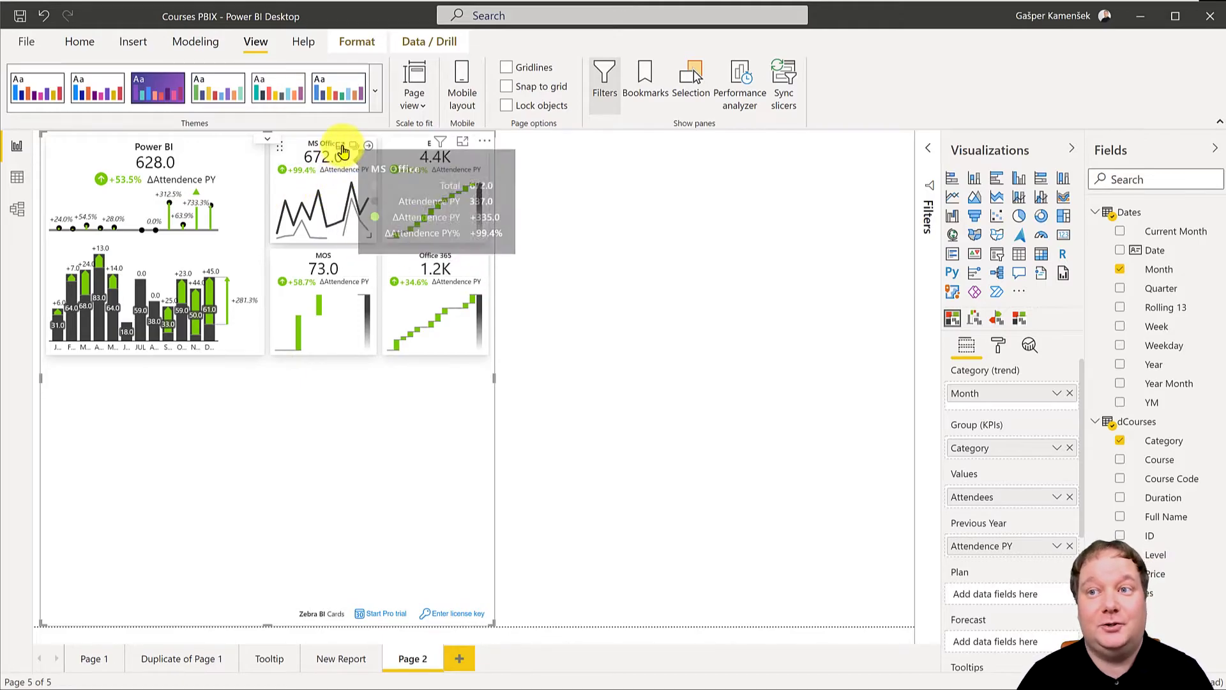
{"action": "mouse_move", "coordinate": [315, 213]}
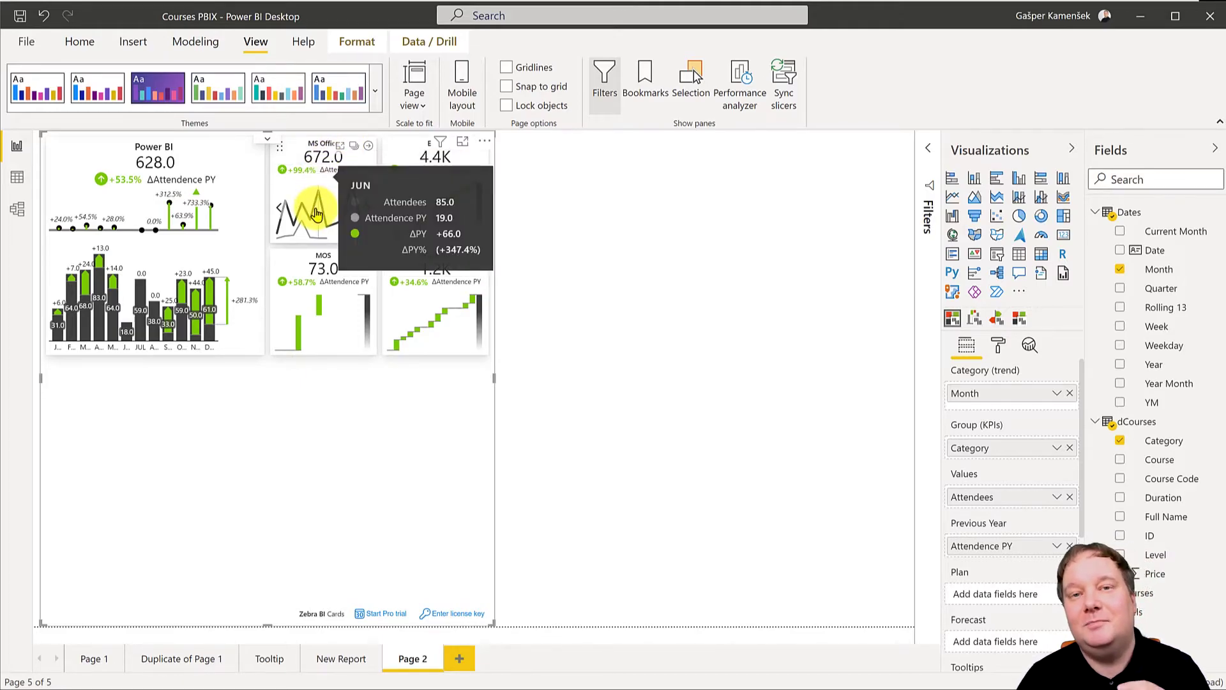
{"action": "mouse_move", "coordinate": [395, 158]}
{"action": "left_click", "coordinate": [299, 175]}
{"action": "left_click", "coordinate": [122, 181]}
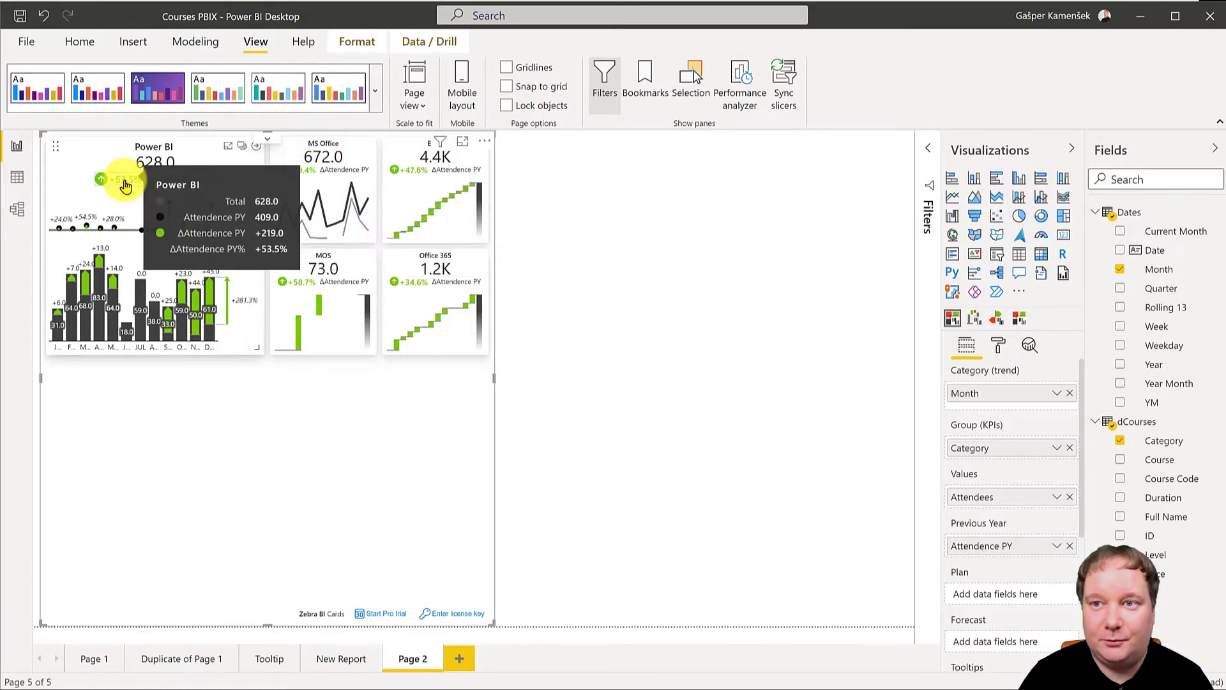
{"action": "left_click", "coordinate": [125, 182]}
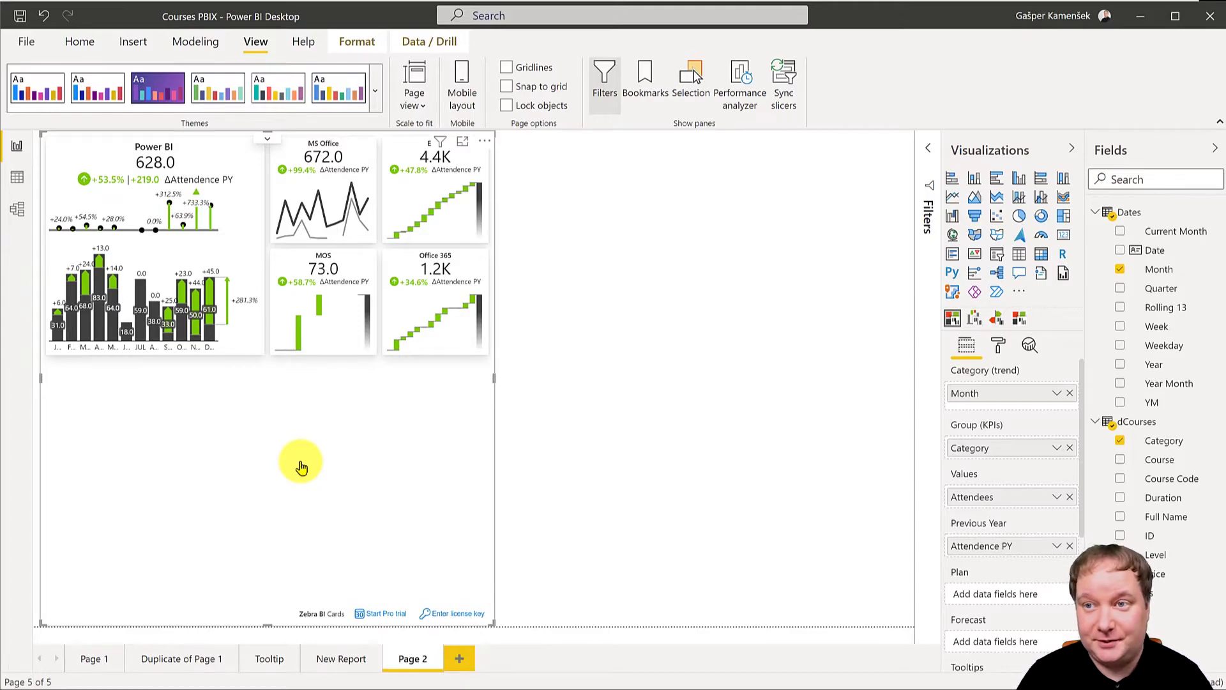
- Switch the Zebra BI cards to the row layout and set their chart type to Line
{"action": "mouse_move", "coordinate": [267, 144]}
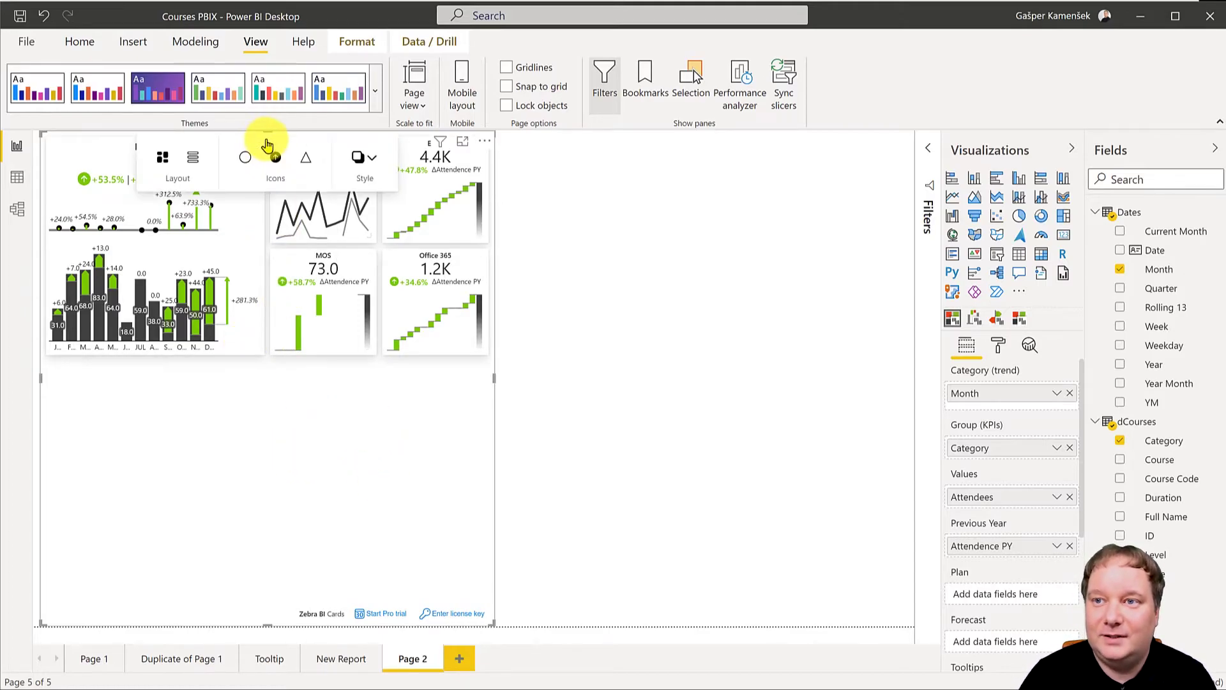
{"action": "left_click", "coordinate": [197, 161]}
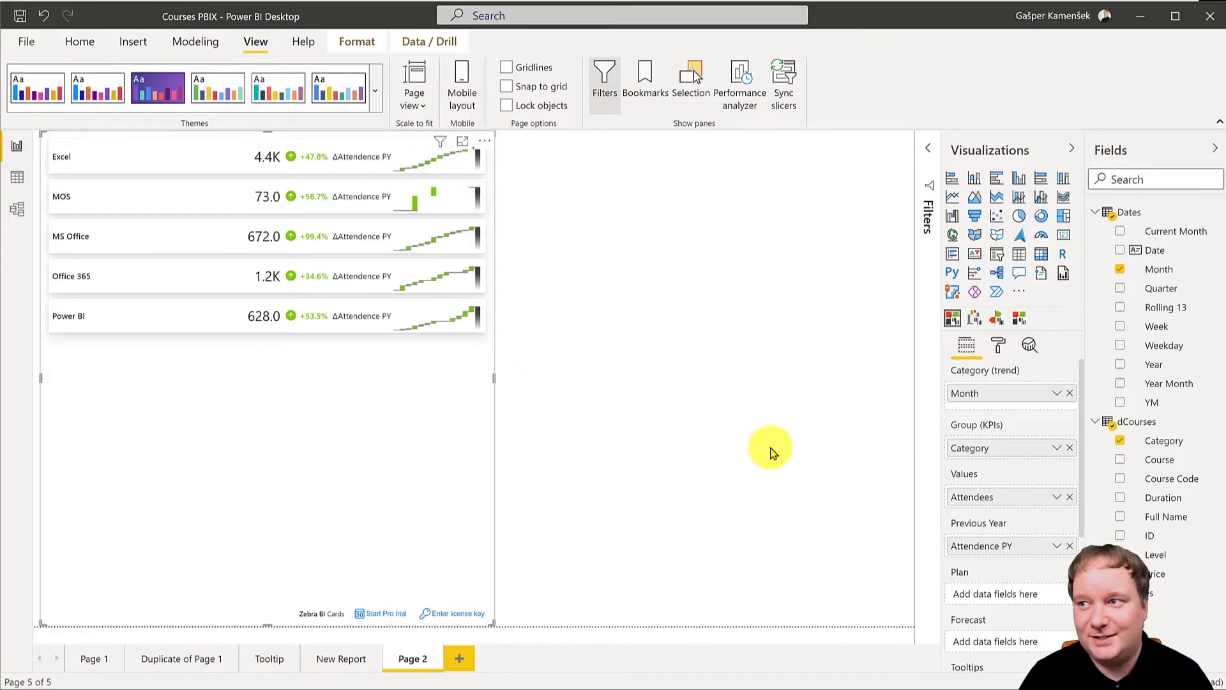
{"action": "left_click", "coordinate": [1000, 348]}
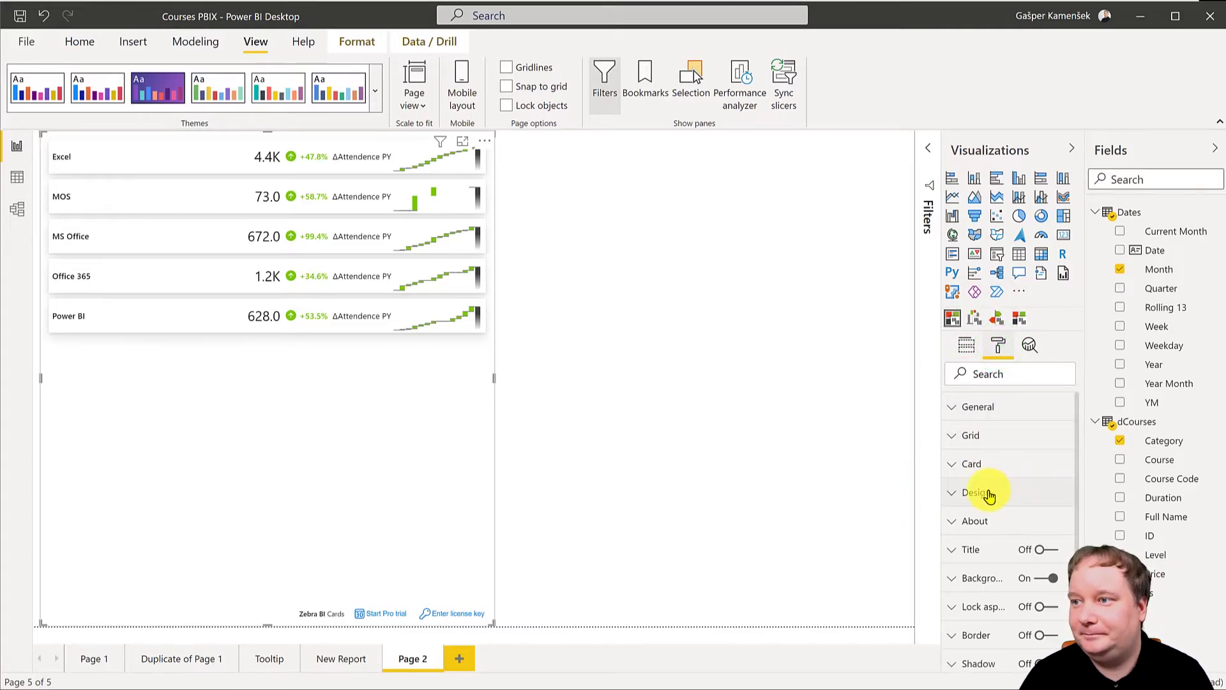
{"action": "left_click", "coordinate": [989, 495]}
{"action": "left_click", "coordinate": [972, 454]}
{"action": "left_click", "coordinate": [1038, 560]}
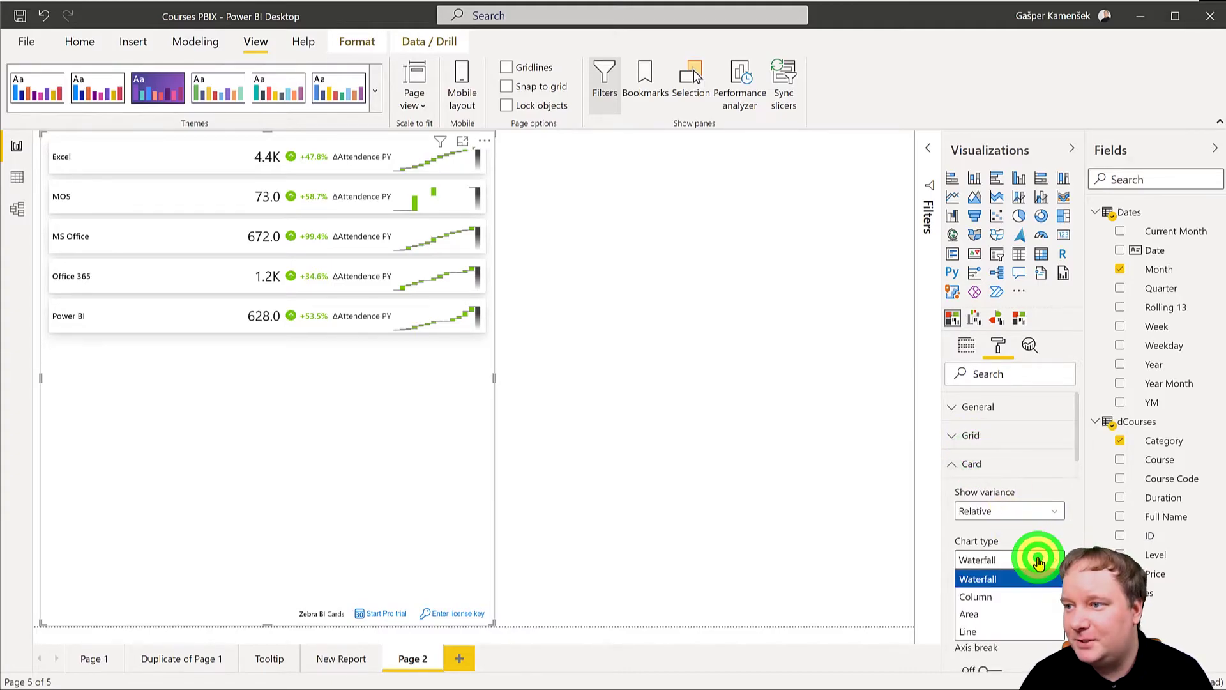
{"action": "left_click", "coordinate": [1009, 630]}
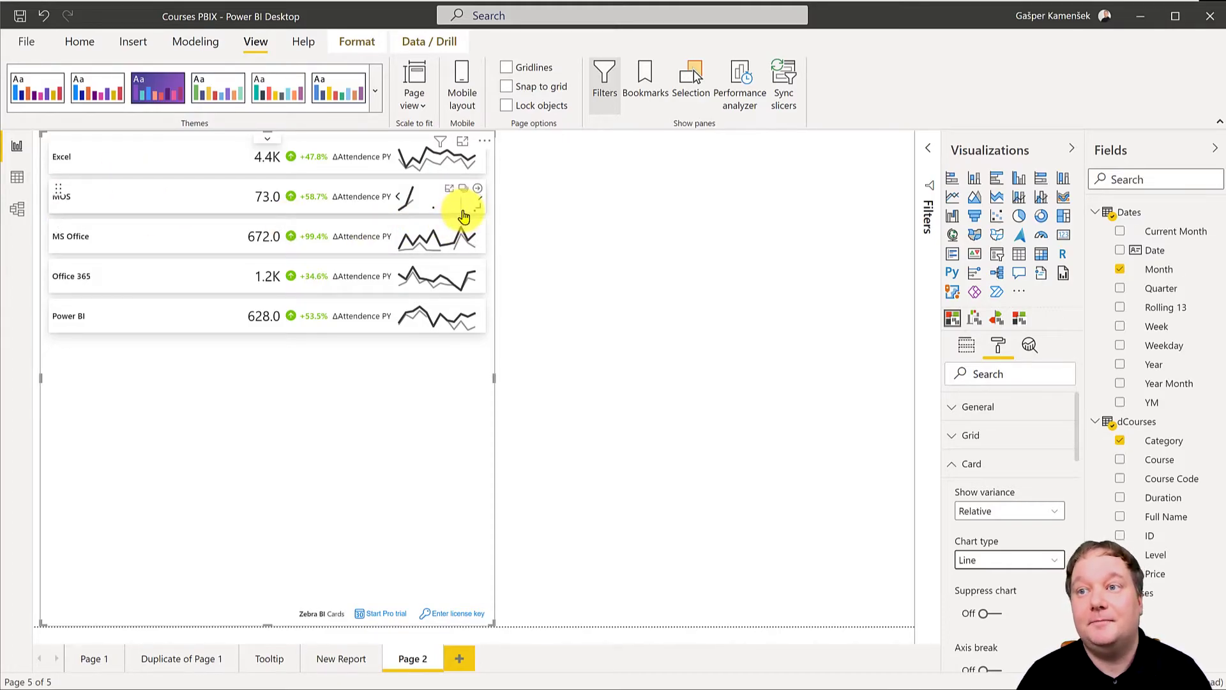
{"action": "mouse_move", "coordinate": [412, 161]}
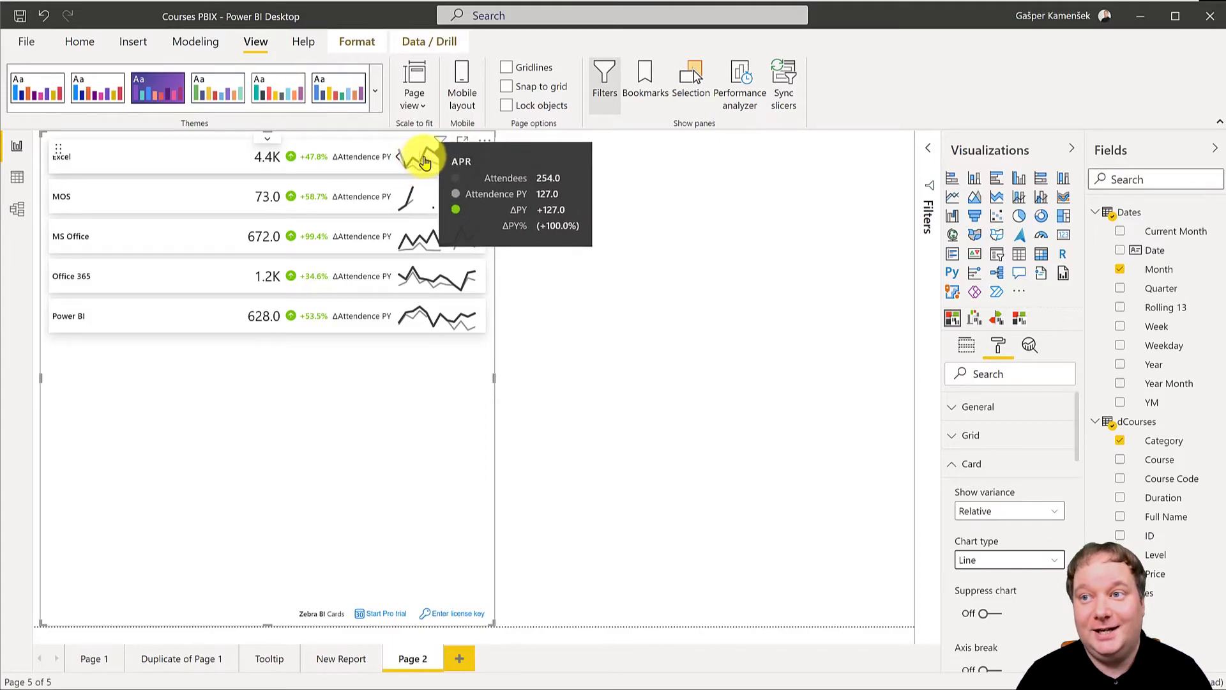
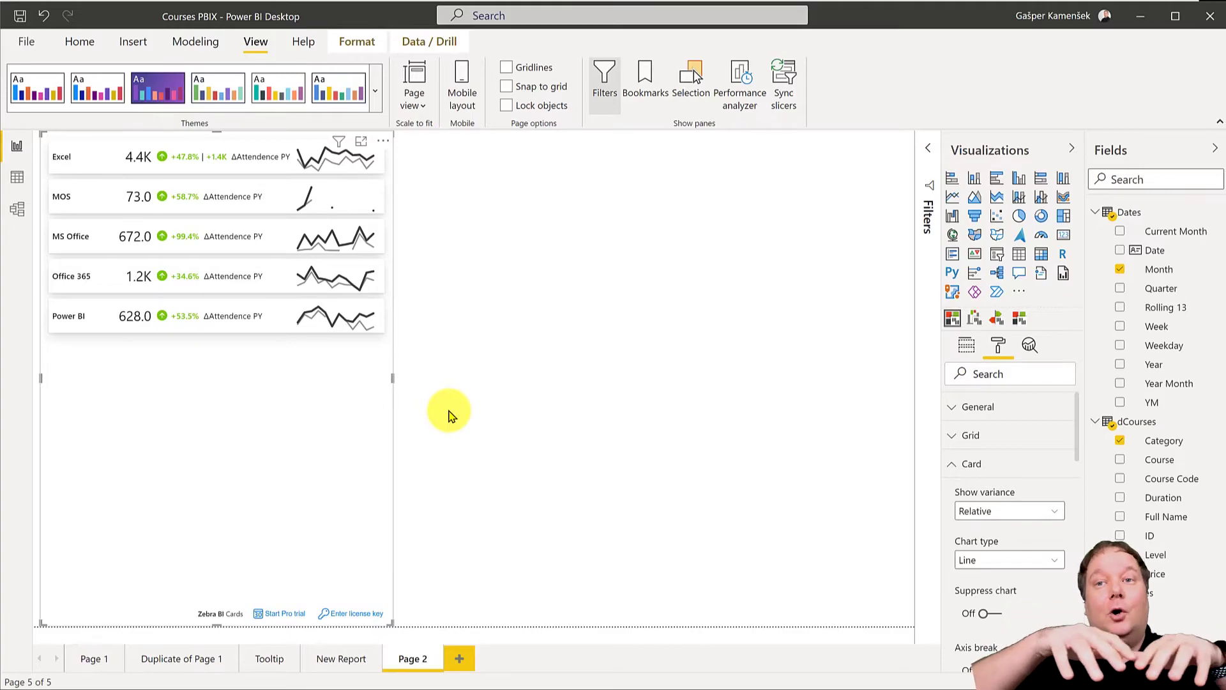
- Add a slicer for Year from Dates beside the cards and shrink it to about half the page height
{"action": "left_click", "coordinate": [793, 171]}
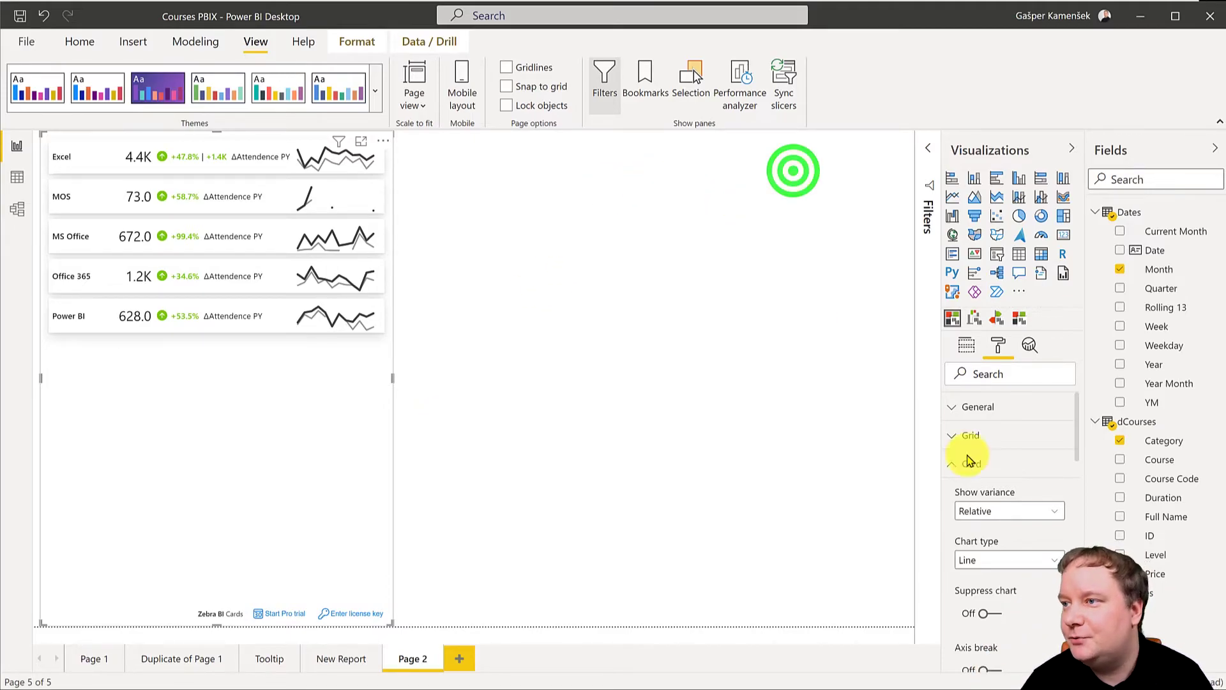
{"action": "left_click", "coordinate": [1114, 363]}
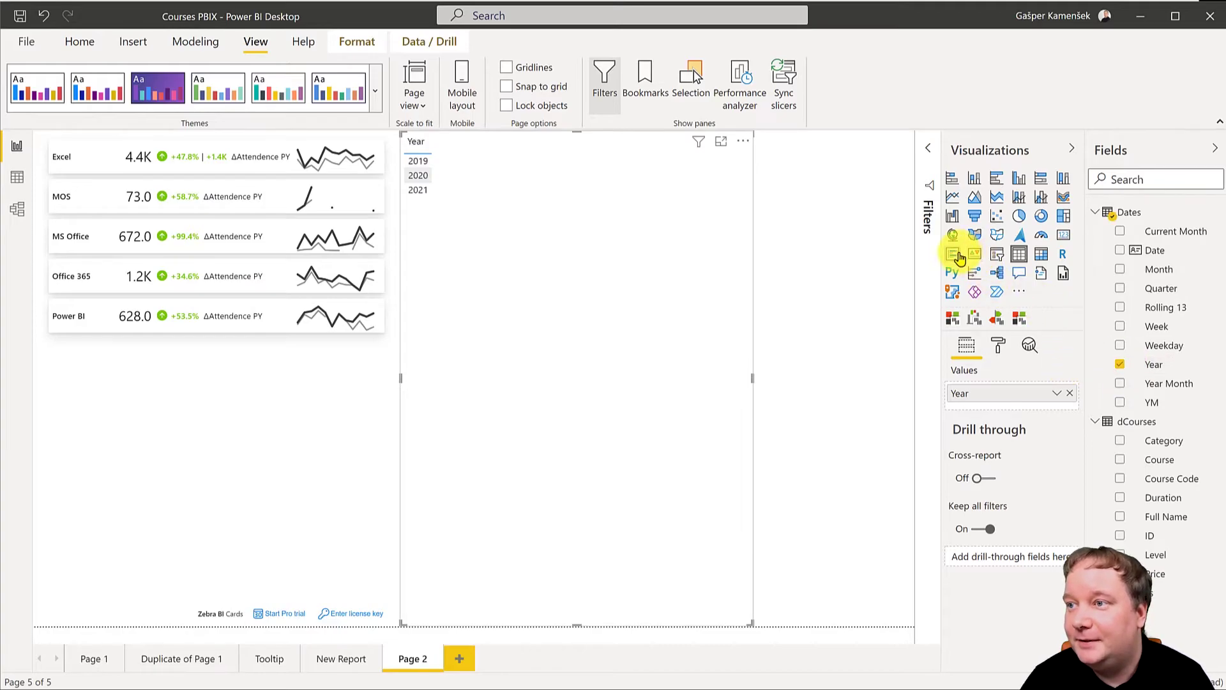
{"action": "left_click", "coordinate": [996, 256]}
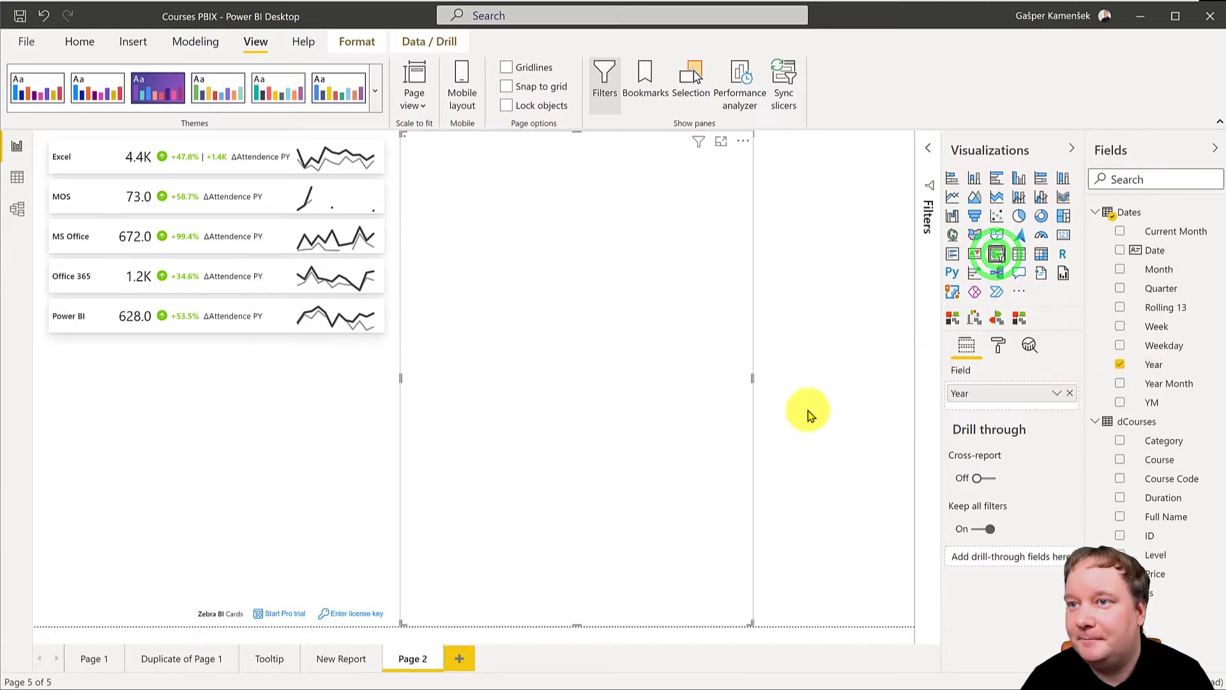
{"action": "left_click", "coordinate": [742, 143]}
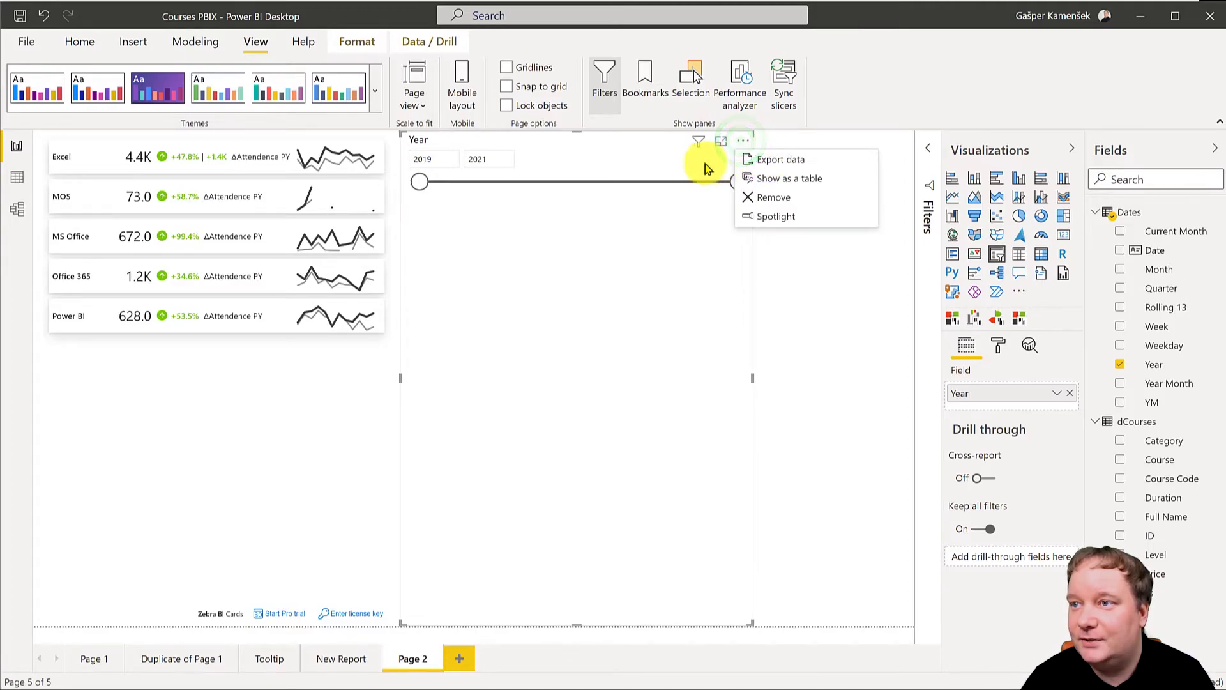
{"action": "left_click", "coordinate": [703, 164]}
{"action": "left_click_drag", "start_coordinate": [751, 623], "coordinate": [726, 404]}
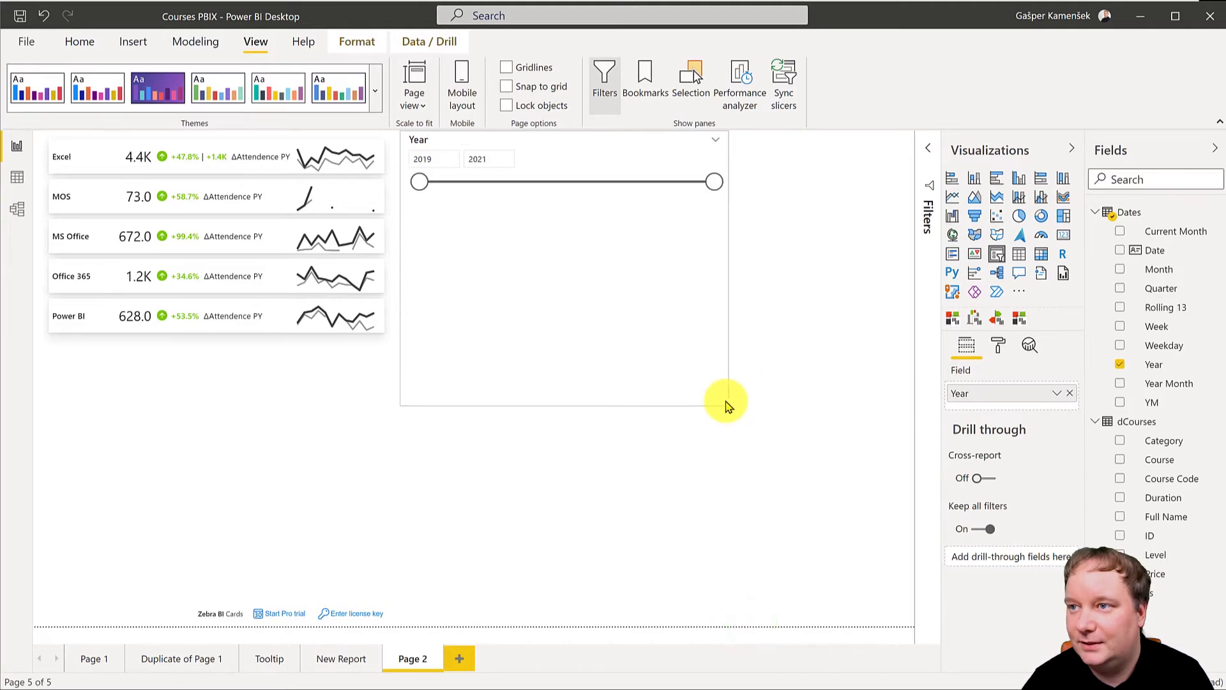
- Turn the Year slicer into a dropdown filtered to 2020 and shrink it into a smaller block away from the cards
{"action": "left_click", "coordinate": [719, 141]}
{"action": "left_click", "coordinate": [657, 172]}
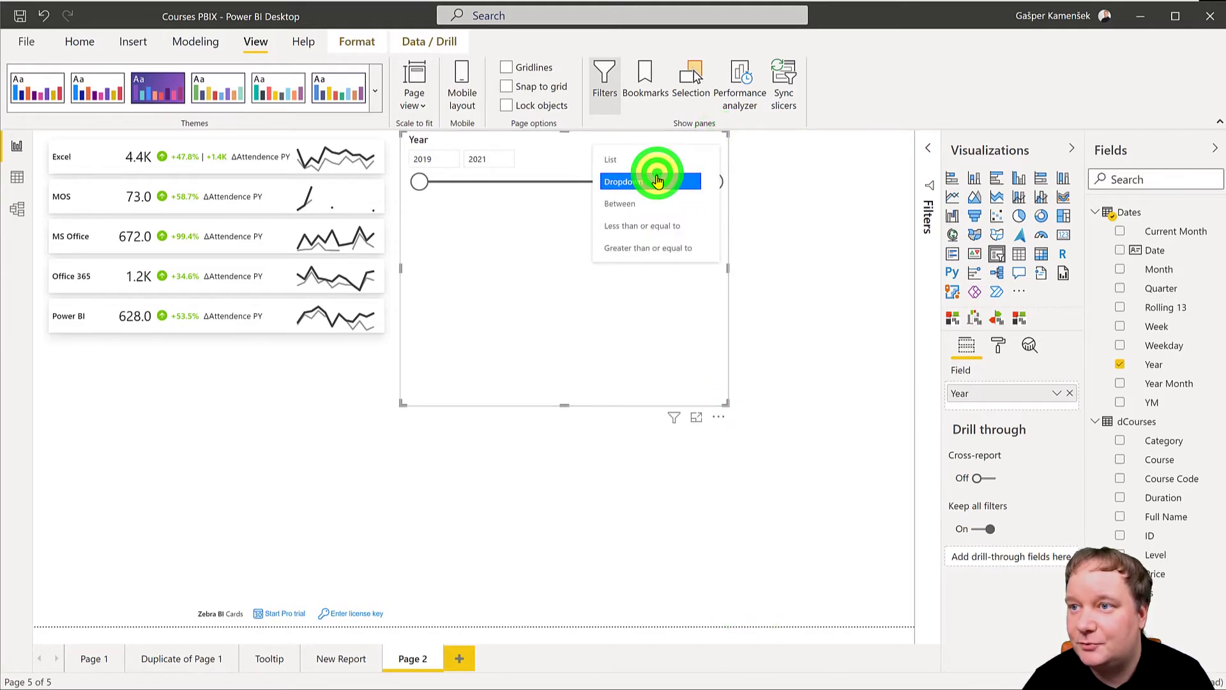
{"action": "left_click", "coordinate": [599, 158]}
{"action": "left_click", "coordinate": [438, 189]}
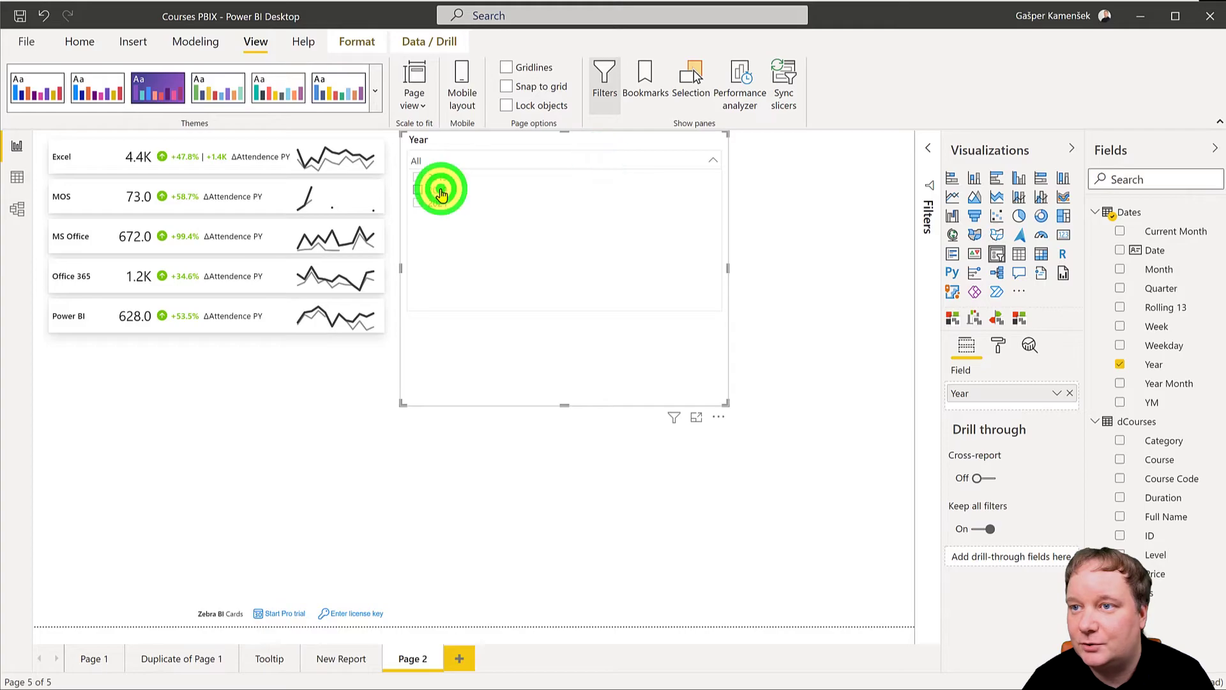
{"action": "left_click_drag", "start_coordinate": [726, 404], "coordinate": [844, 263]}
{"action": "left_click", "coordinate": [648, 256]}
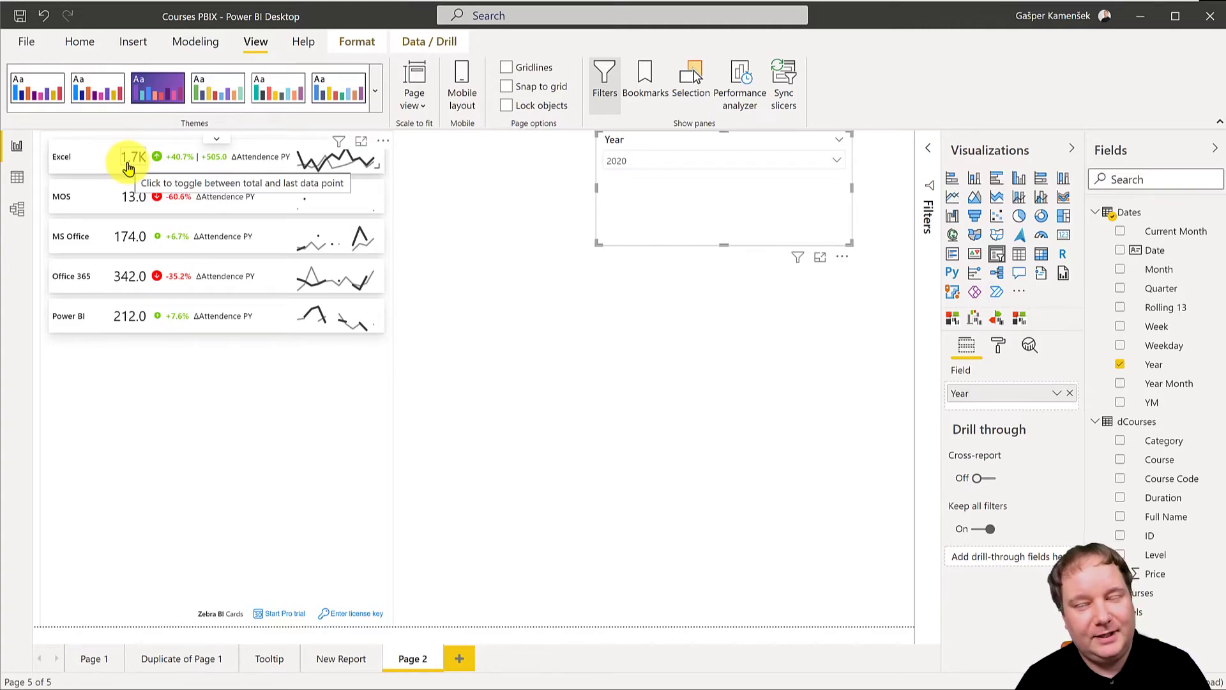
- Inspect the Excel card's monthly tooltip and toggle its figure to the last data point and back to the total
{"action": "mouse_move", "coordinate": [354, 169]}
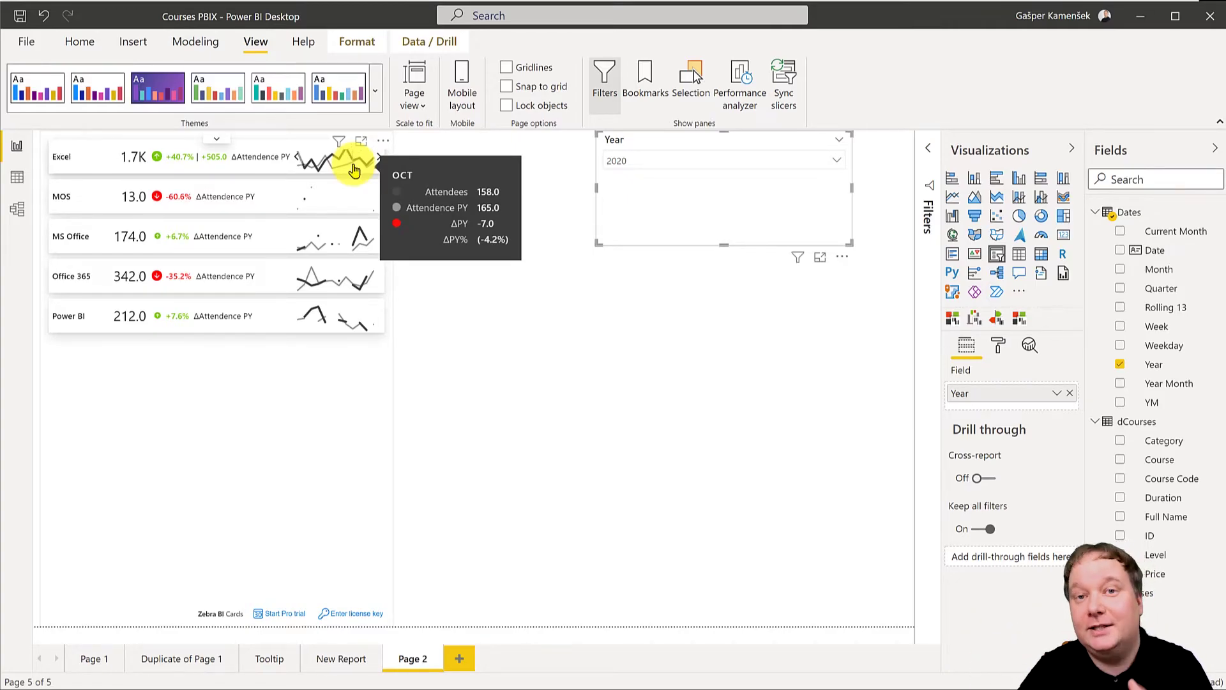
{"action": "left_click", "coordinate": [133, 163]}
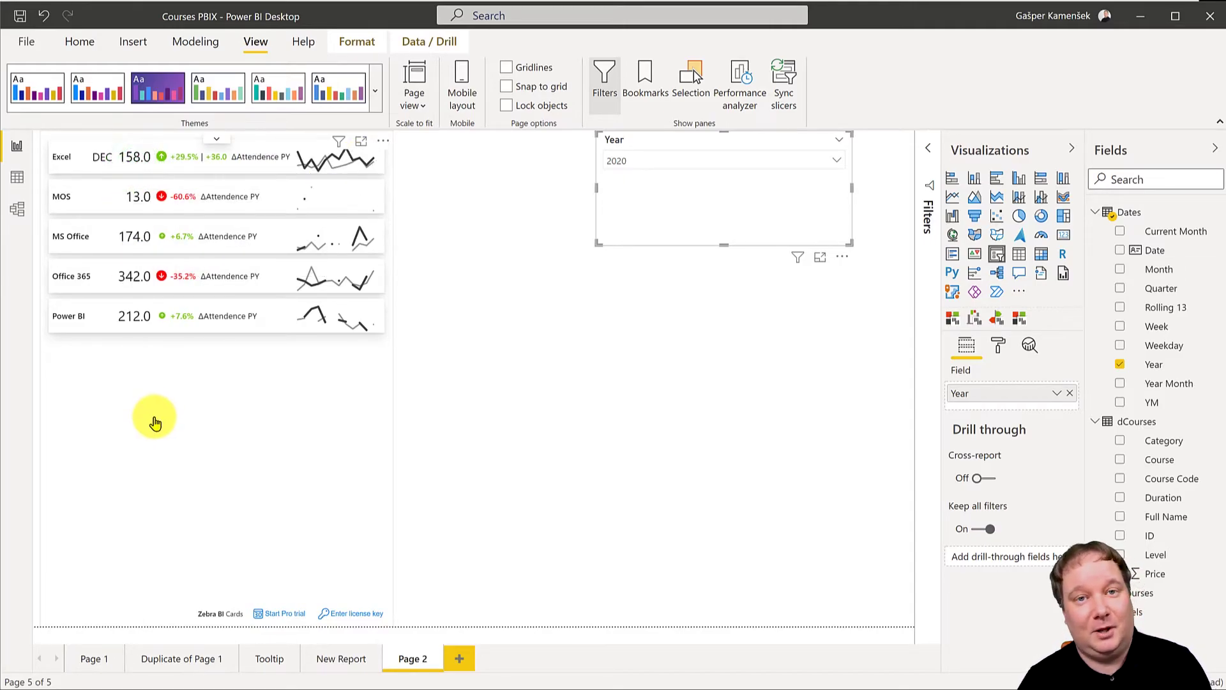
{"action": "left_click", "coordinate": [129, 165]}
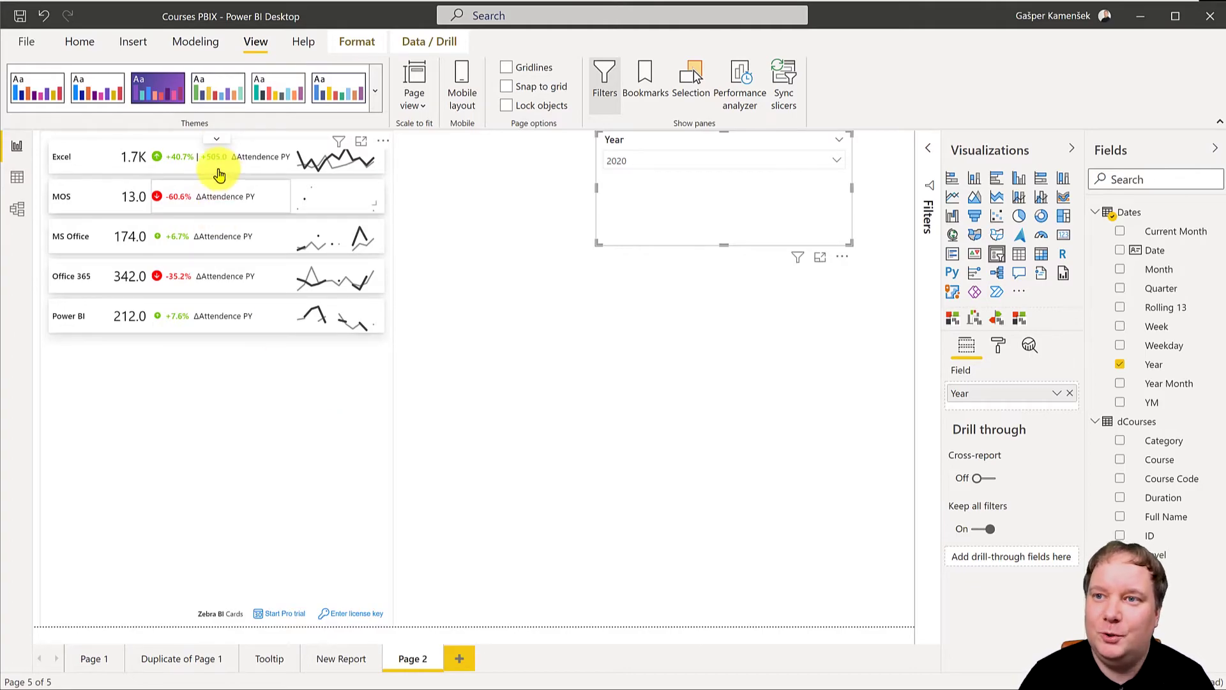
- Switch the Zebra BI cards back to the grid layout and inspect the MS Office card's tooltip
{"action": "mouse_move", "coordinate": [213, 156]}
{"action": "left_click", "coordinate": [112, 161]}
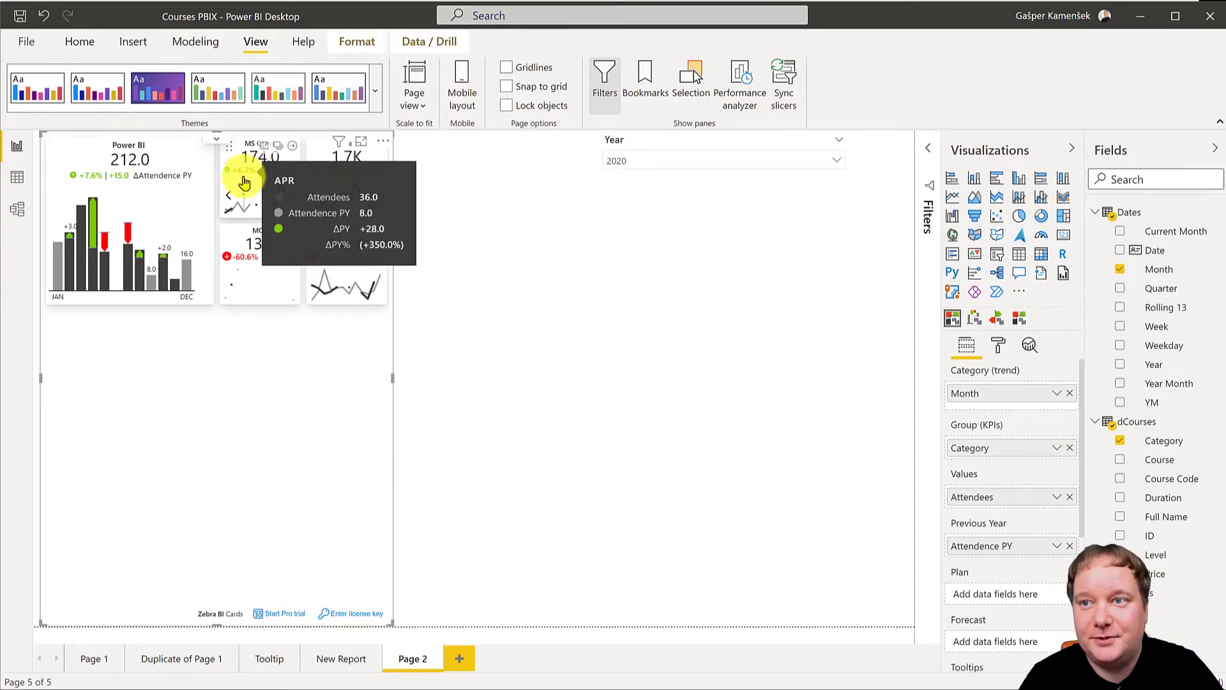
{"action": "mouse_move", "coordinate": [245, 178]}
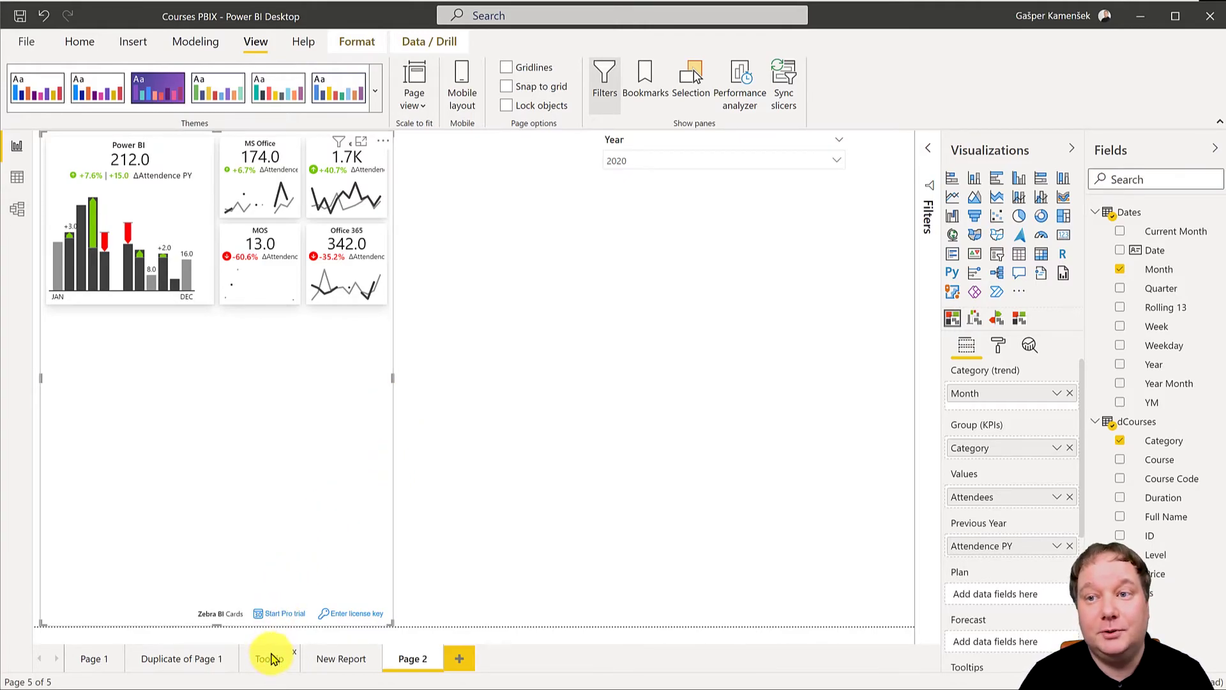
- Set the Zebra BI cards' tooltip to use the report page named Tooltip
{"action": "left_click", "coordinate": [366, 396]}
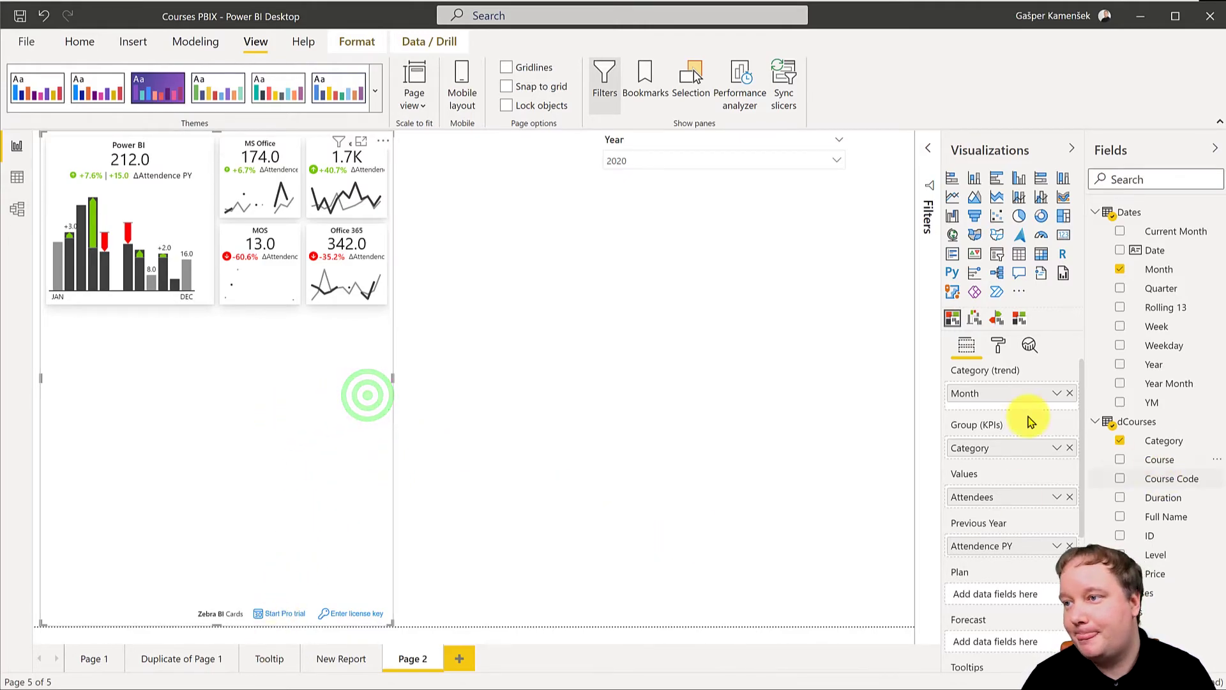
{"action": "left_click", "coordinate": [999, 345]}
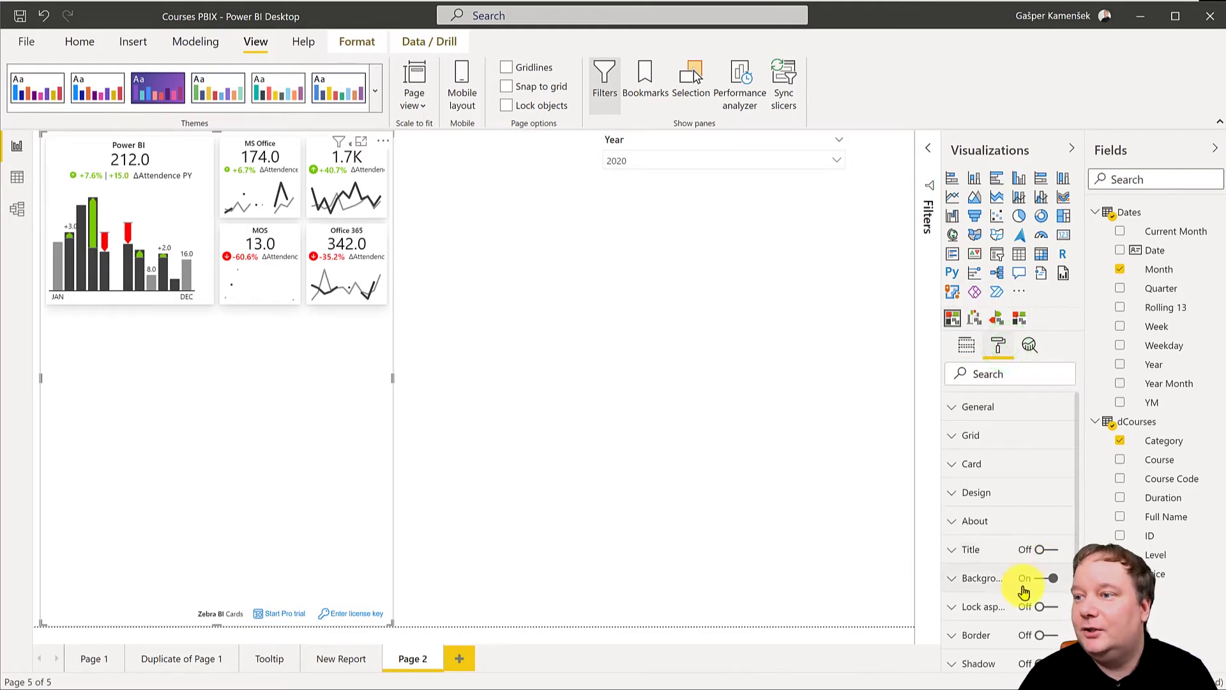
{"action": "scroll", "coordinate": [1018, 630], "scroll_direction": "down", "scroll_amount": 1}
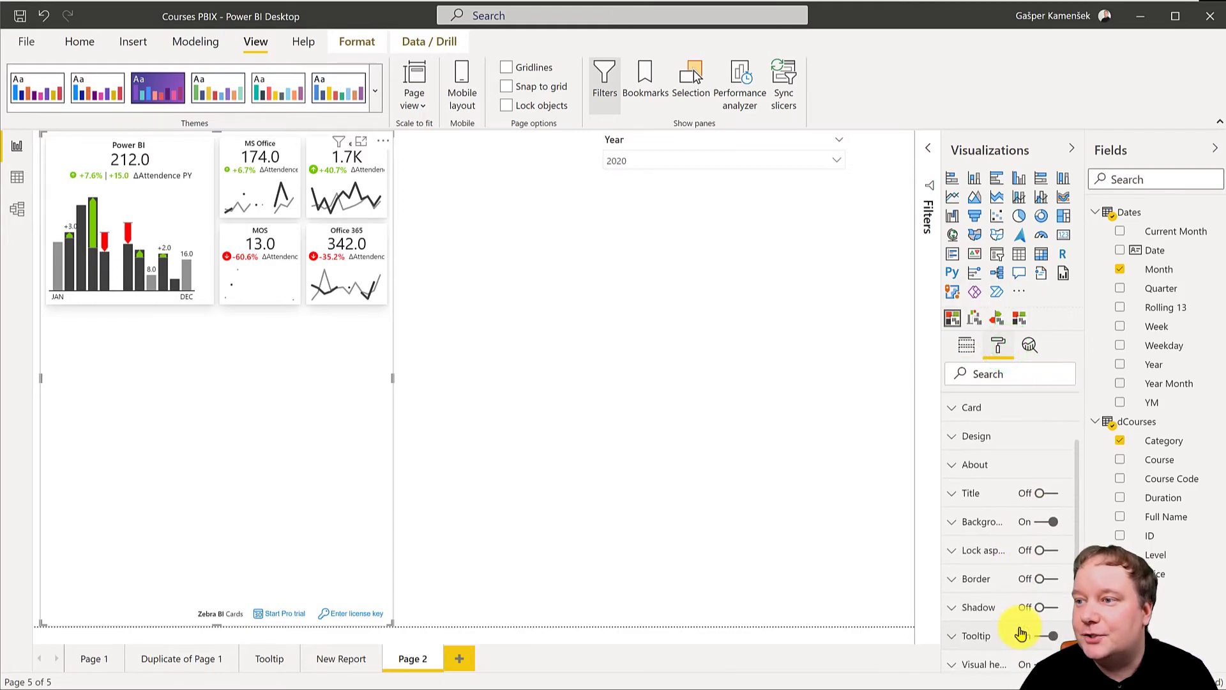
{"action": "left_click", "coordinate": [977, 631]}
{"action": "scroll", "coordinate": [1015, 606], "scroll_direction": "down", "scroll_amount": 1}
{"action": "scroll", "coordinate": [1015, 607], "scroll_direction": "down", "scroll_amount": 2}
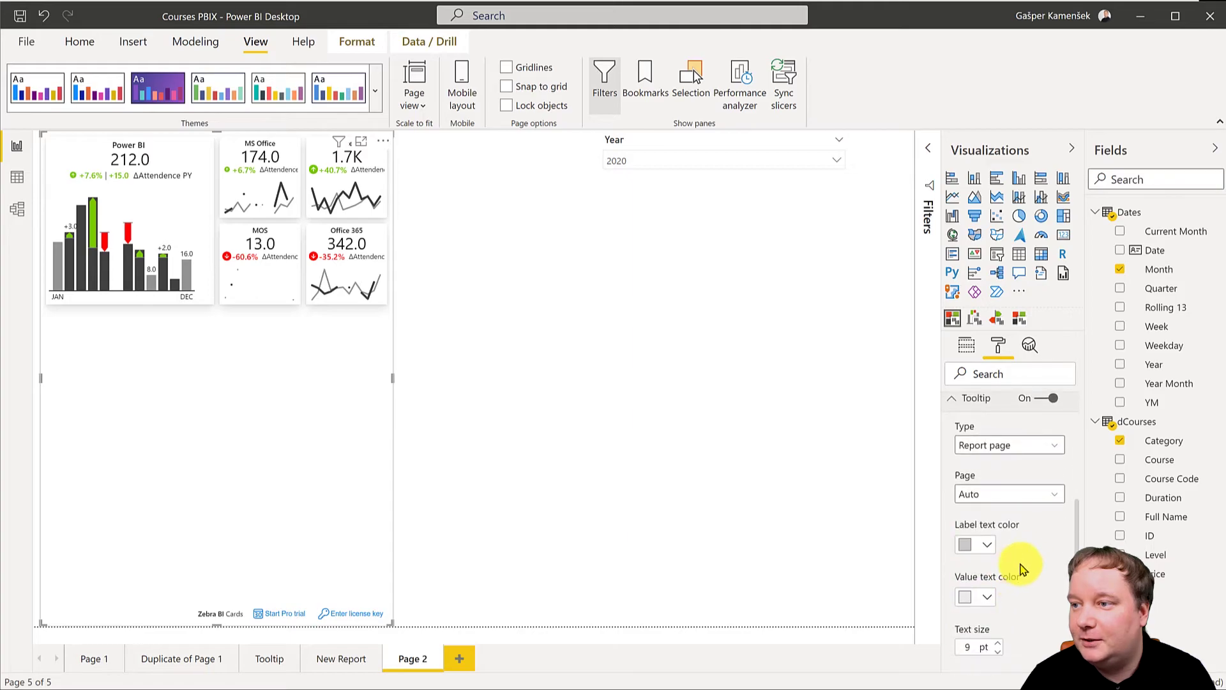
{"action": "left_click", "coordinate": [1038, 492]}
{"action": "left_click", "coordinate": [1014, 531]}
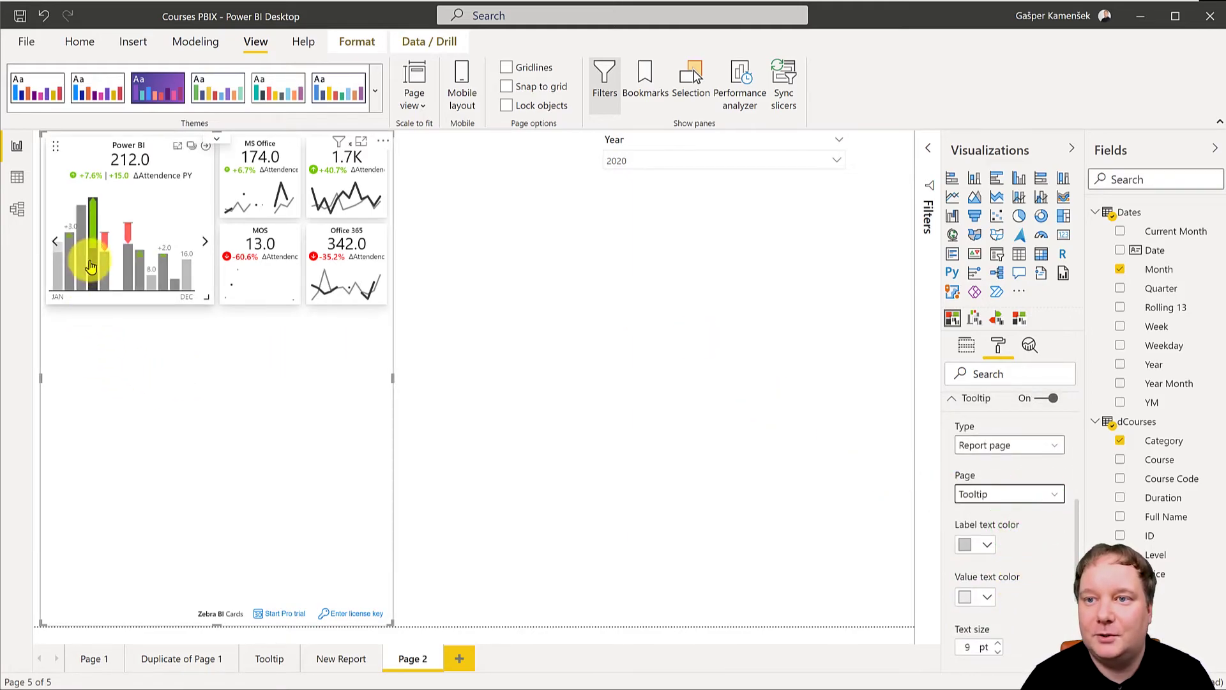
- Inspect the report page tooltips on the Power BI and Excel cards
{"action": "mouse_move", "coordinate": [91, 263]}
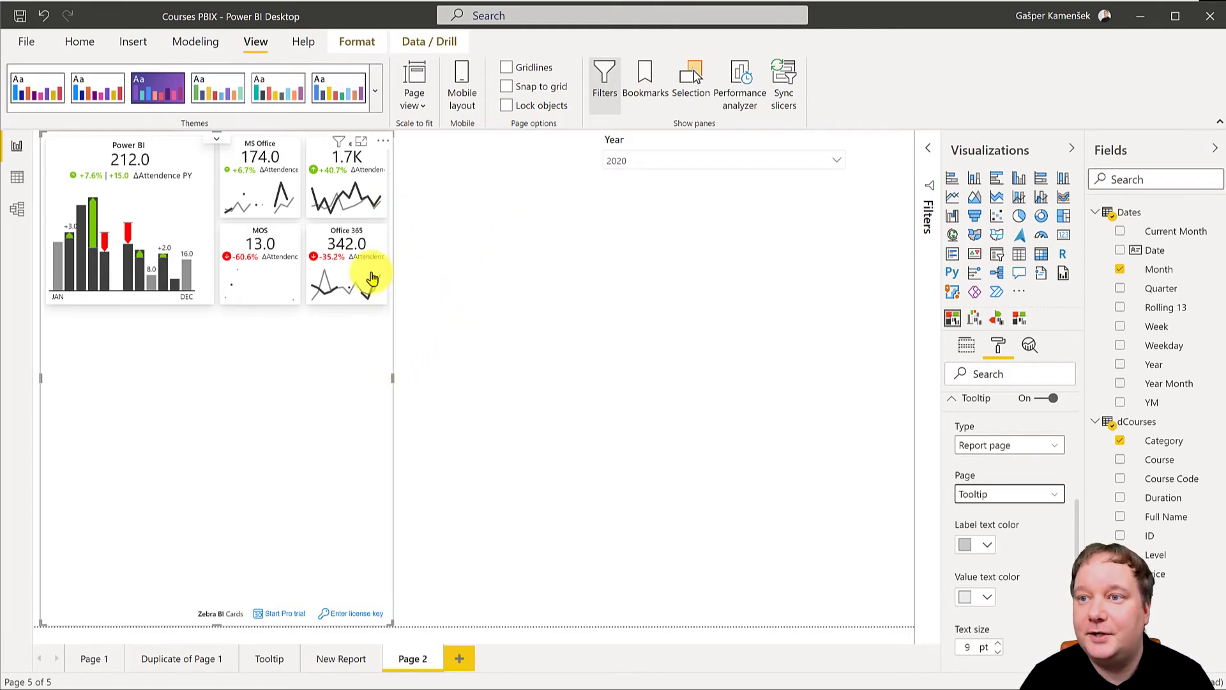
{"action": "mouse_move", "coordinate": [358, 190]}
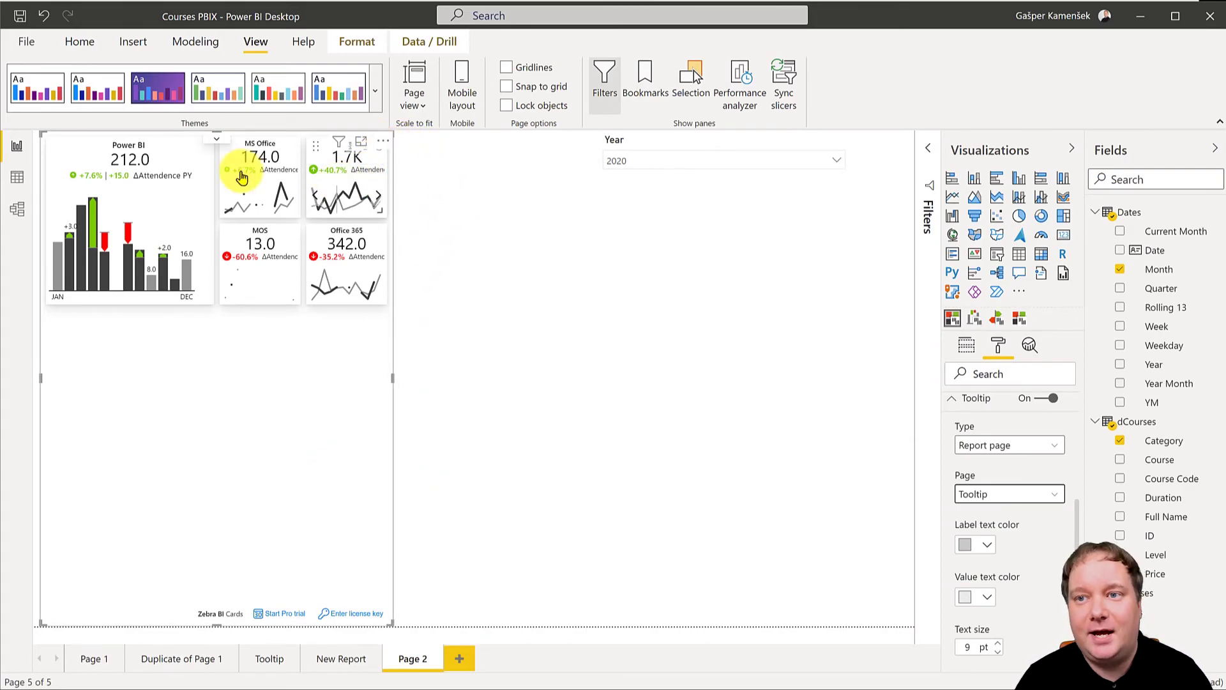
{"action": "mouse_move", "coordinate": [128, 234]}
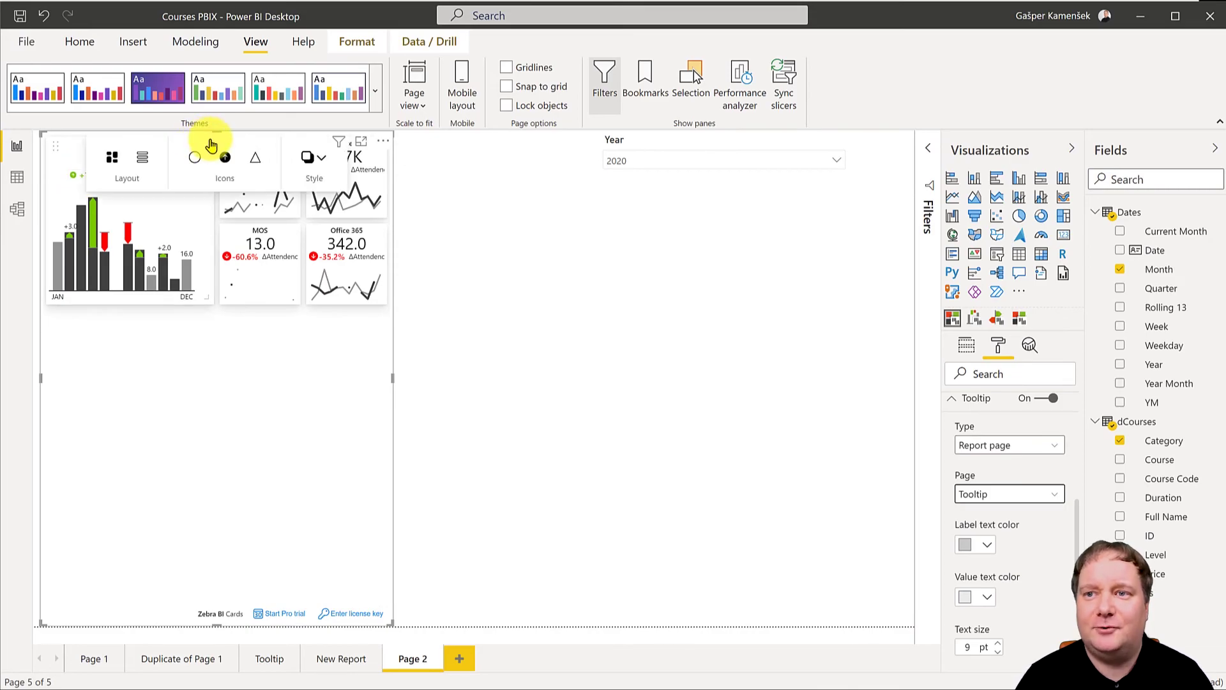
- Try triangle variance icons on the Zebra BI cards and return to the circled arrows
{"action": "left_click", "coordinate": [253, 163]}
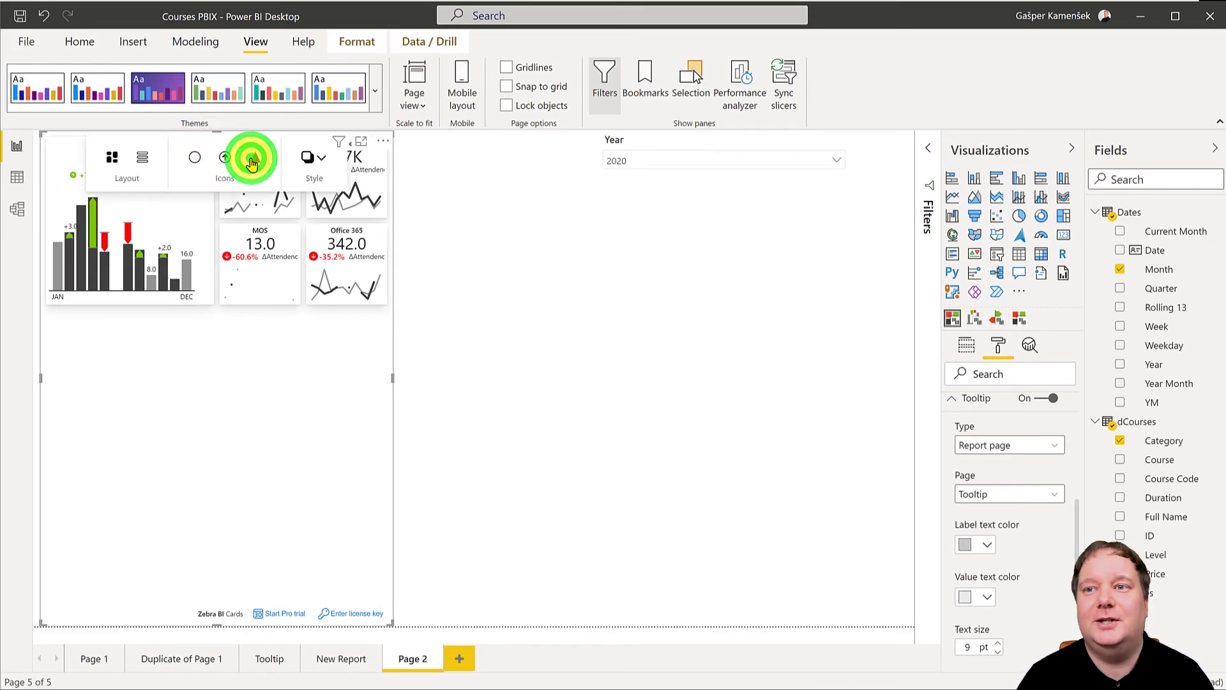
{"action": "left_click", "coordinate": [226, 160]}
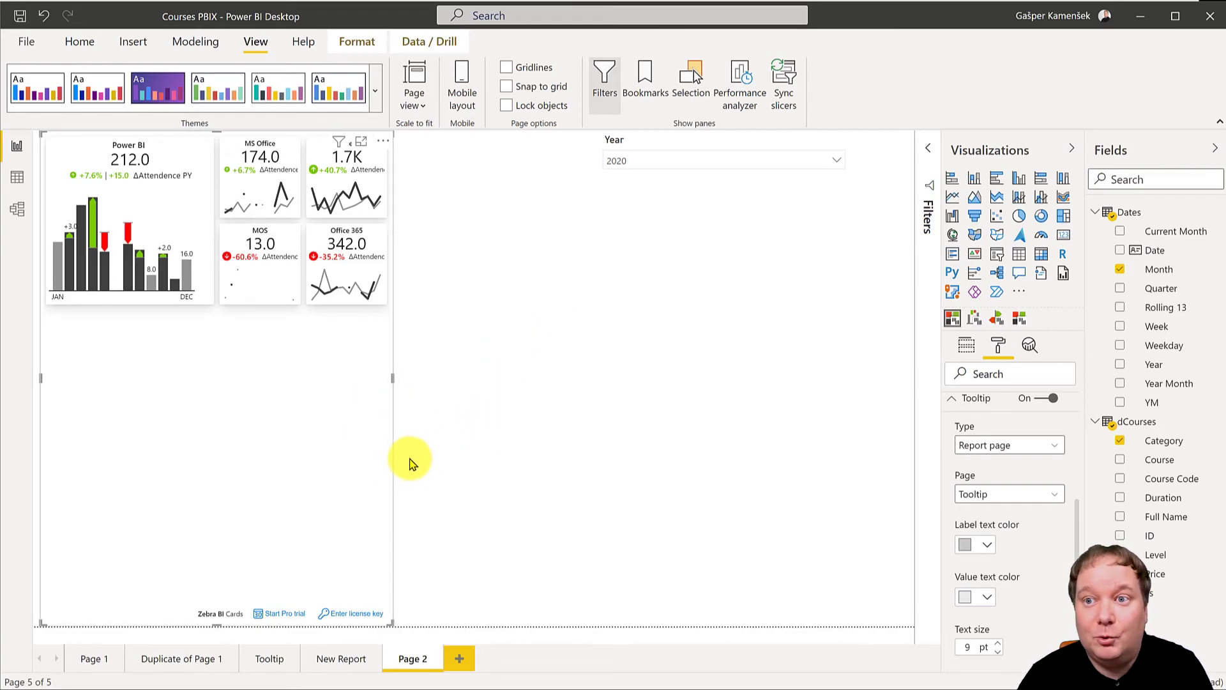
- Open Page 1 and inspect the report page tooltip on the Excel row under Number of Courses
{"action": "left_click", "coordinate": [95, 648]}
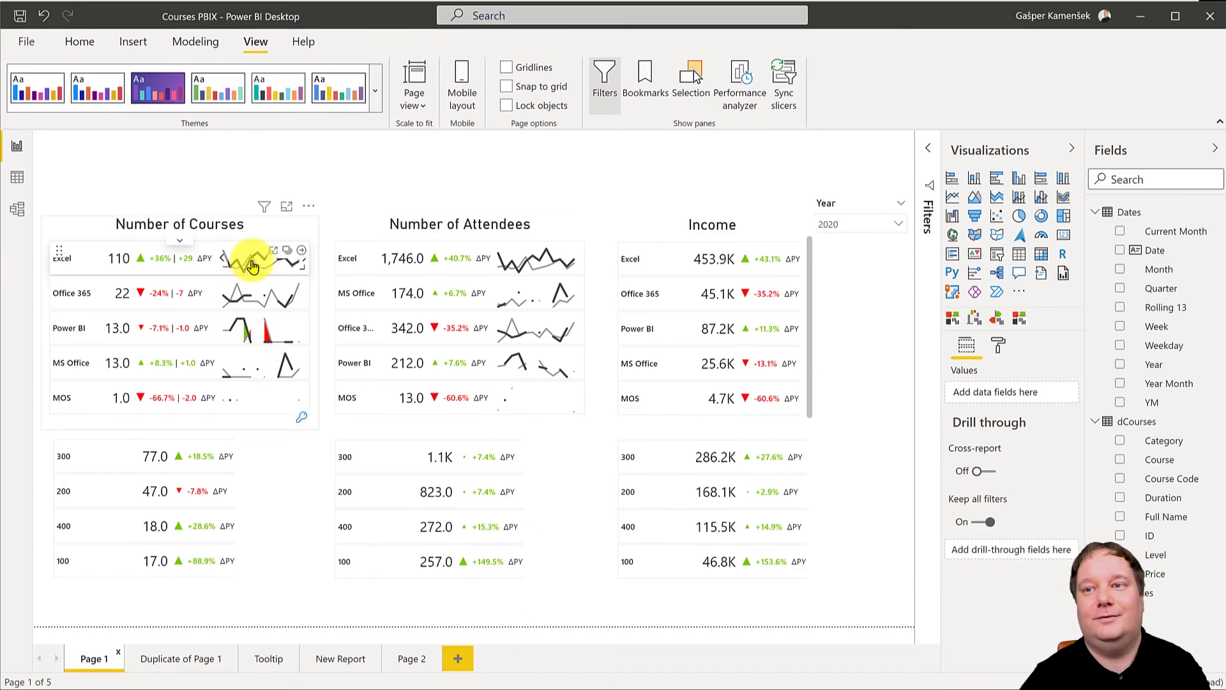
{"action": "mouse_move", "coordinate": [253, 266]}
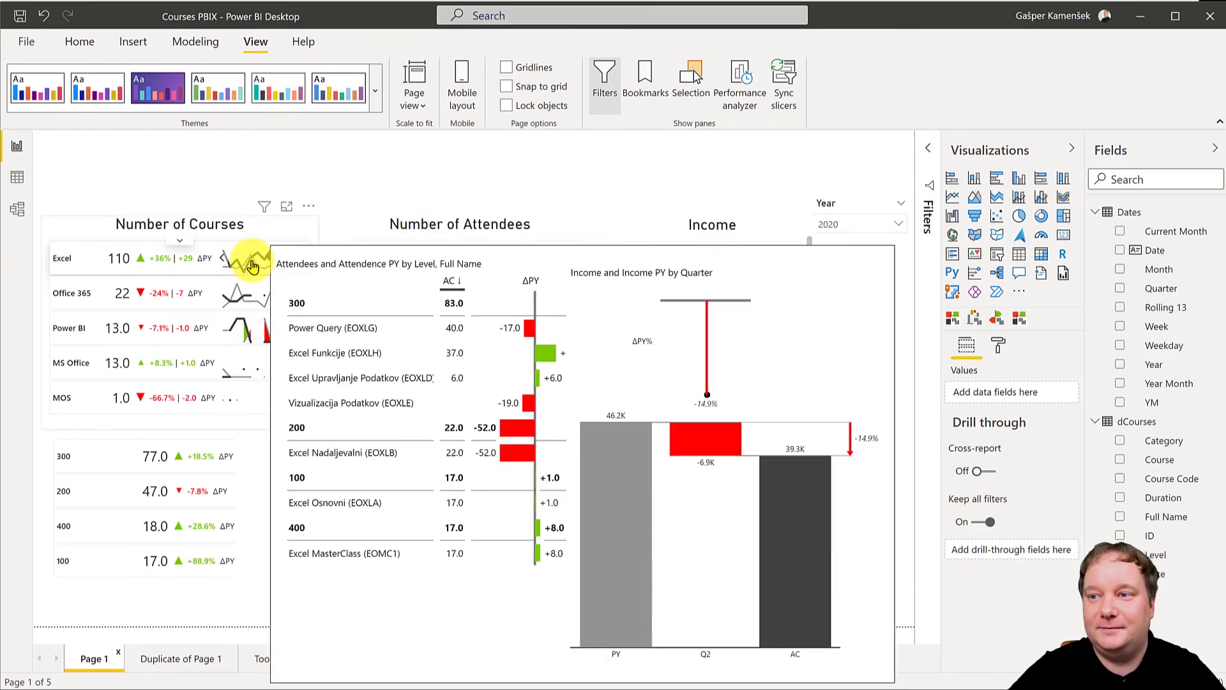